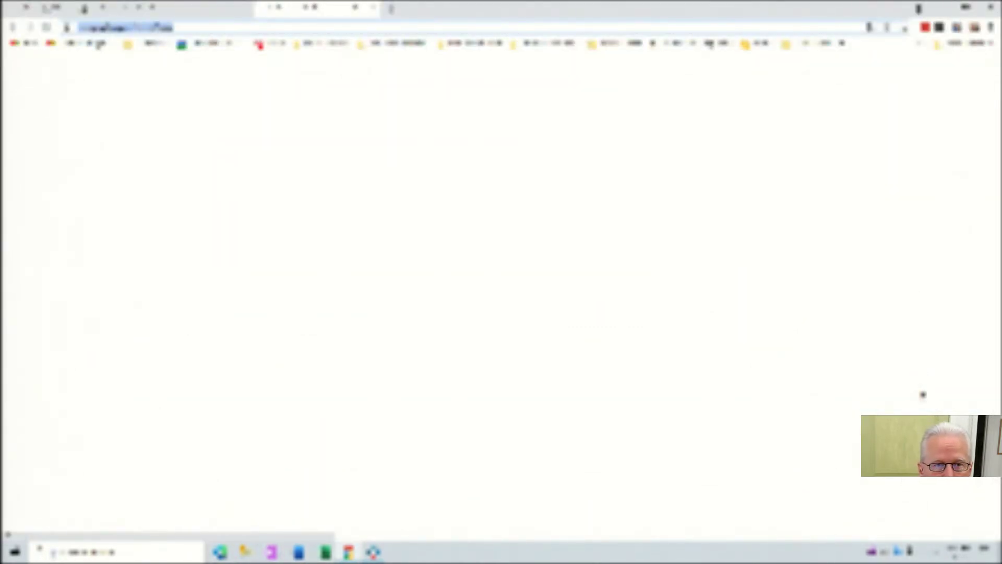
Load Microsoft's OneDrive Personal Cloud Storage page in Chrome.
{"action": "key", "text": "ctrl+l"}
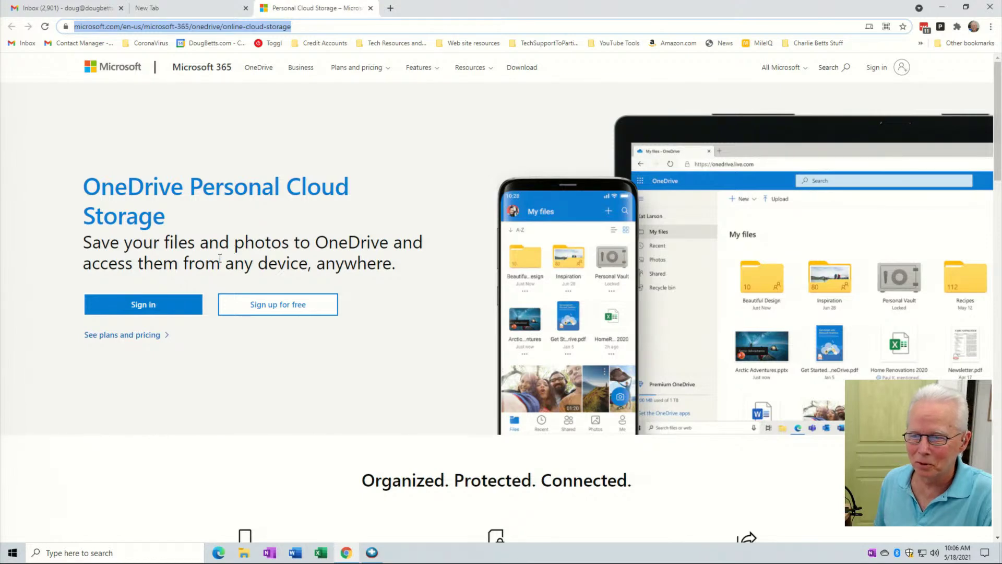
Start signing in and enter the account e-mail address in the sign-in field.
{"action": "left_click", "coordinate": [174, 305]}
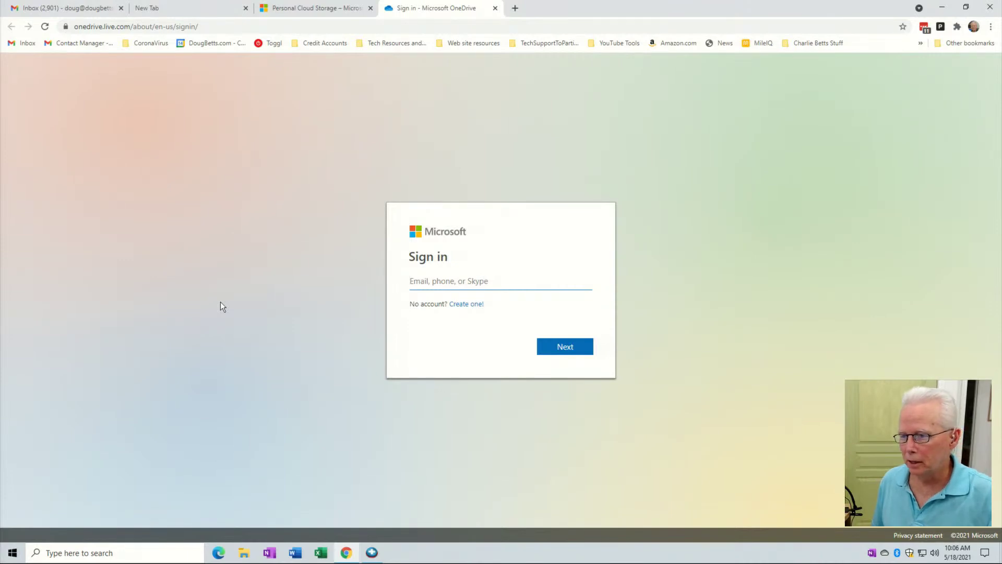
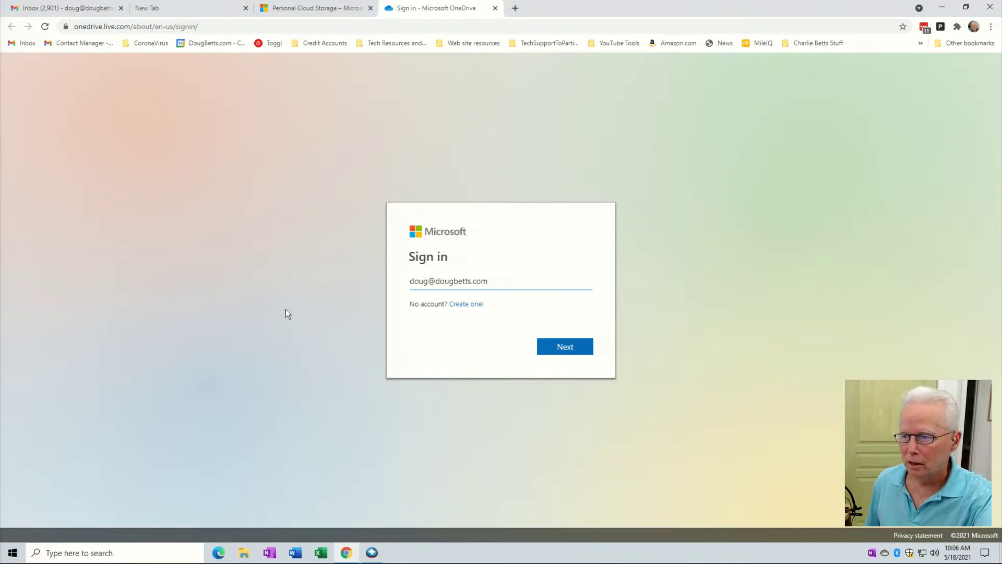
Move past the e-mail step to the password prompt.
{"action": "left_click", "coordinate": [574, 348]}
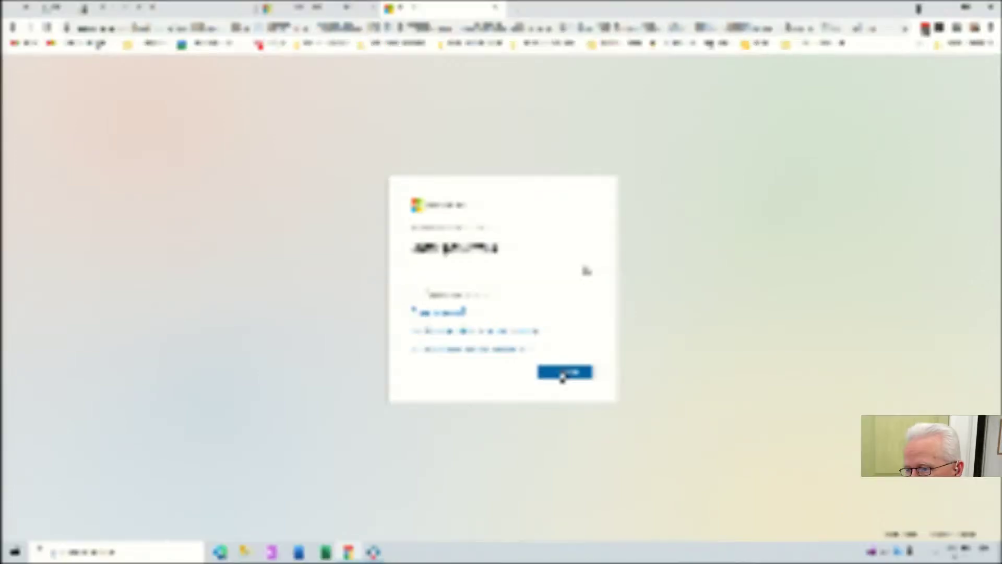
Submit the password and reach My files showing 54.4 GB of 1.03 TB used.
{"action": "left_click", "coordinate": [559, 373]}
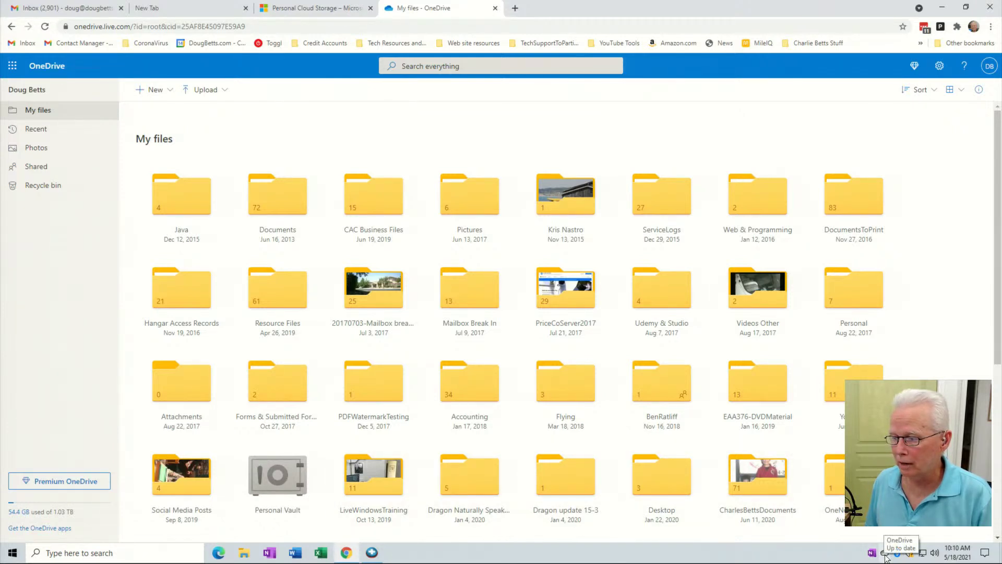
Open the OneDrive client's settings dialog from its tray status panel.
{"action": "left_click", "coordinate": [885, 553]}
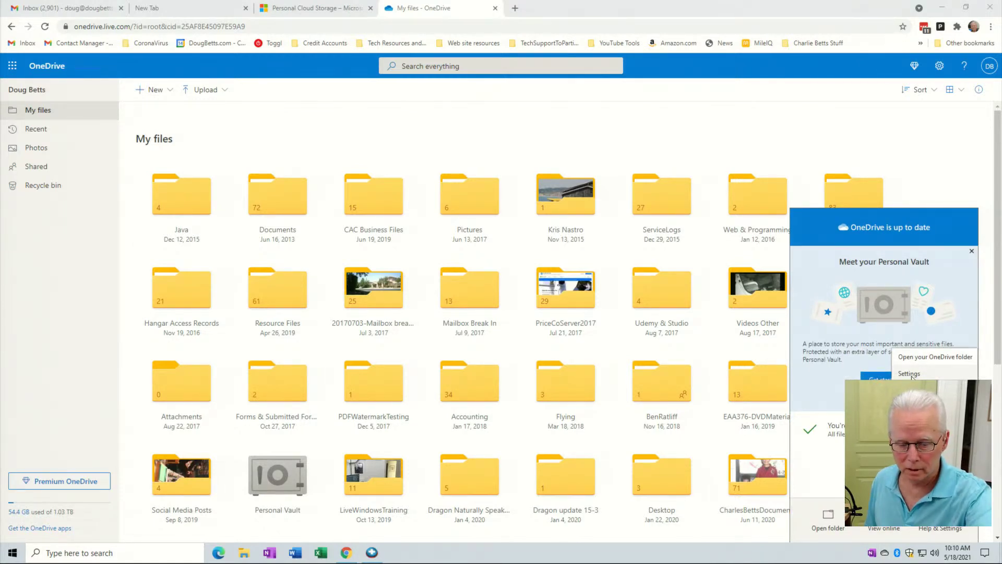
{"action": "left_click", "coordinate": [914, 393]}
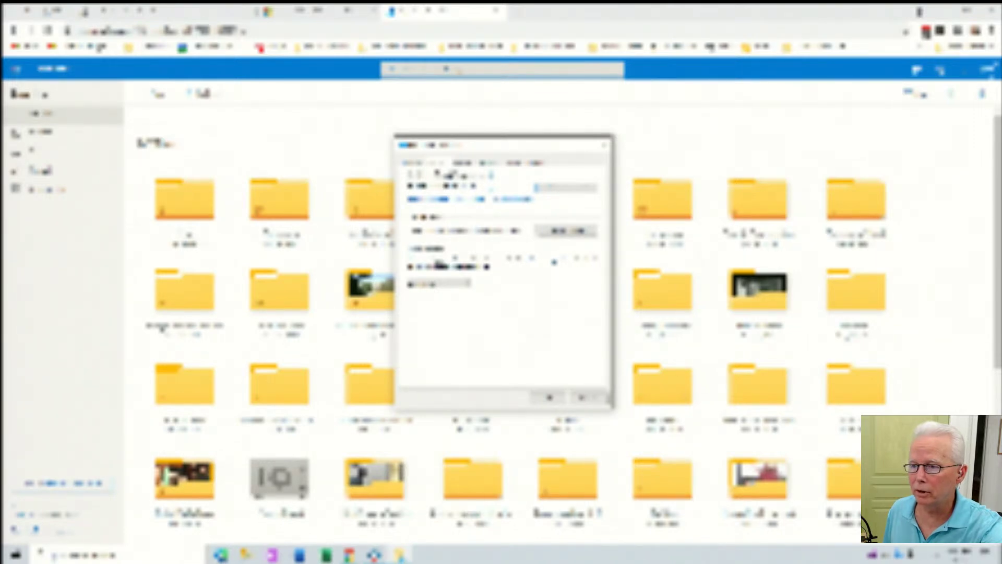
Browse the settings tabs, ending on Settings with Files On-Demand and all notifications on.
{"action": "left_click", "coordinate": [412, 164]}
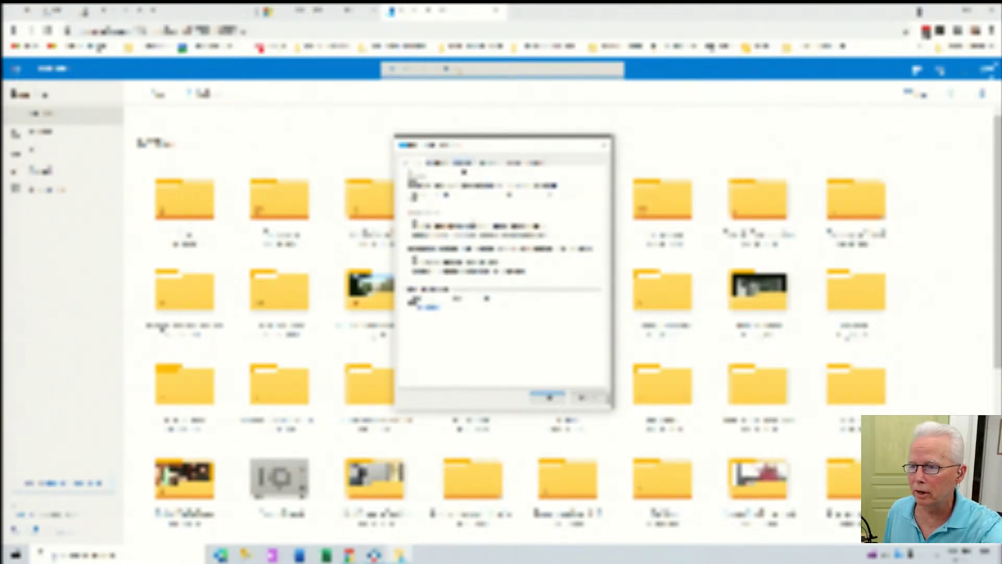
{"action": "left_click", "coordinate": [459, 163]}
{"action": "left_click", "coordinate": [439, 163]}
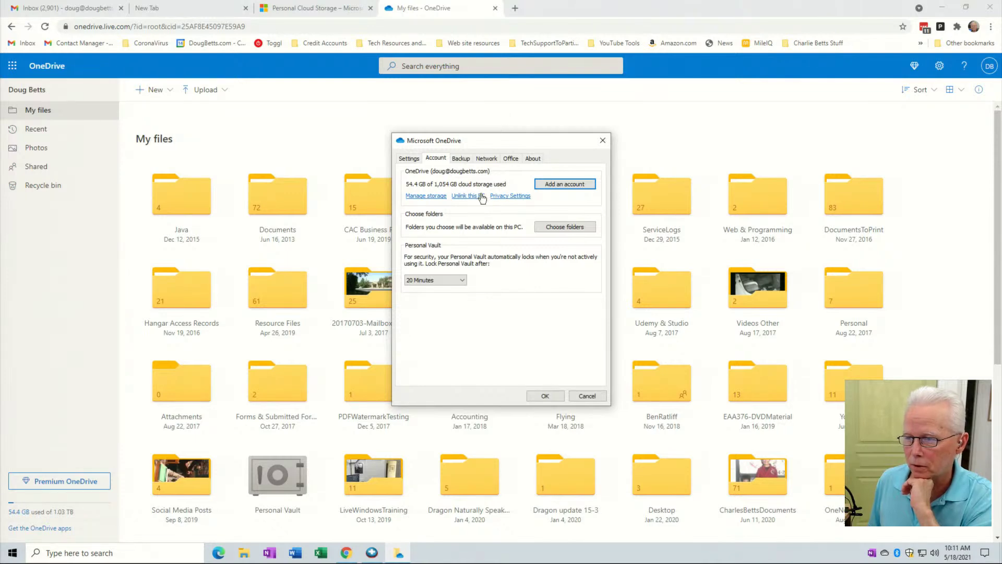
{"action": "left_click", "coordinate": [410, 159]}
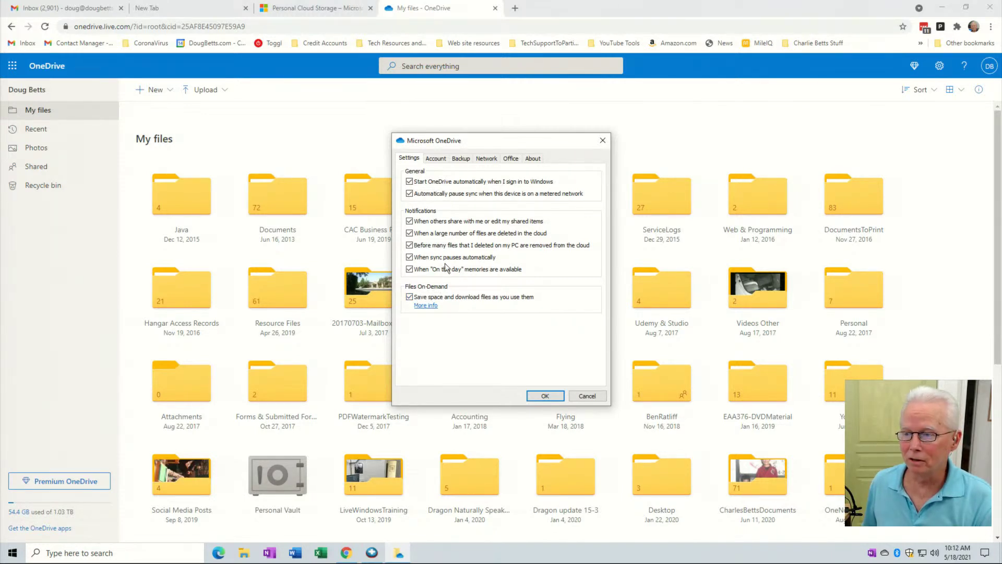
Go from the Account tab to Backup, where photo/video and screenshot saving are off.
{"action": "left_click", "coordinate": [437, 158]}
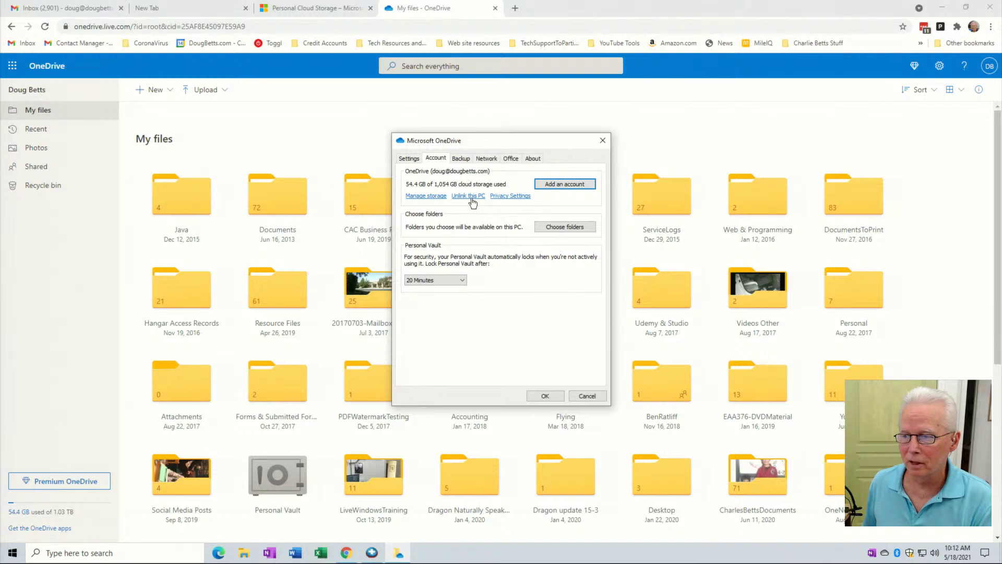
{"action": "left_click", "coordinate": [467, 164]}
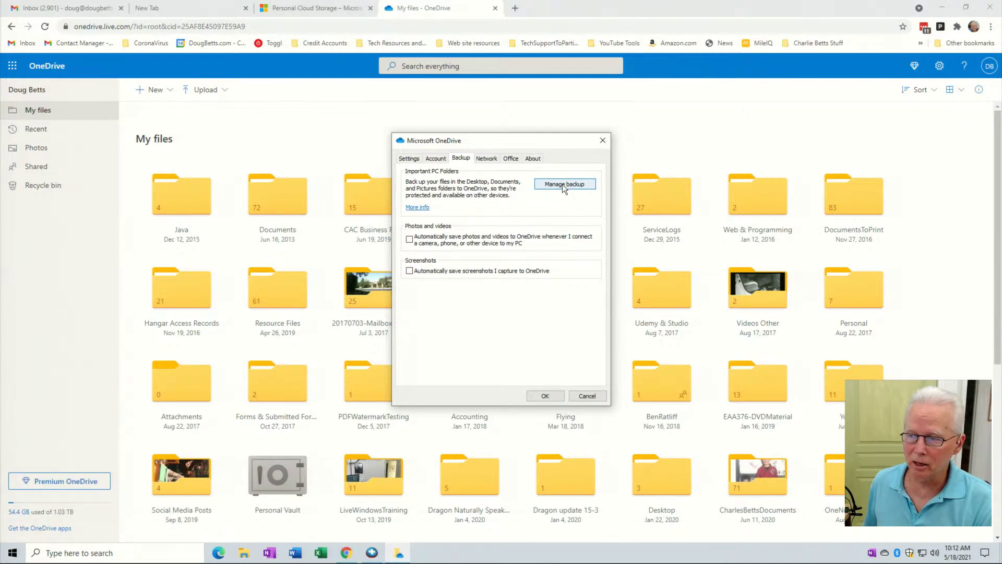
Review the backed-up PC folders in Manage folder backup, then close it and settings.
{"action": "left_click", "coordinate": [564, 185]}
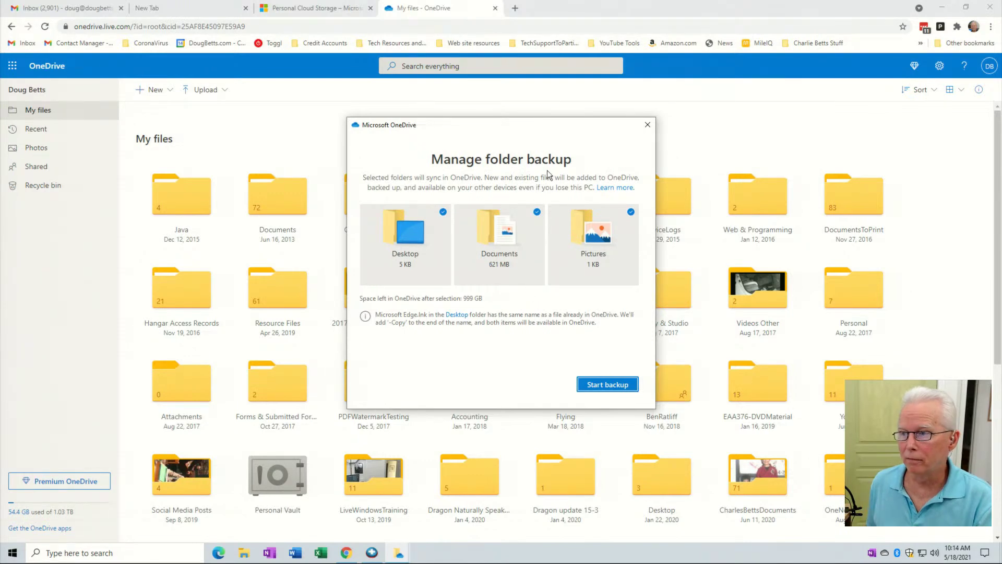
{"action": "left_click", "coordinate": [648, 124]}
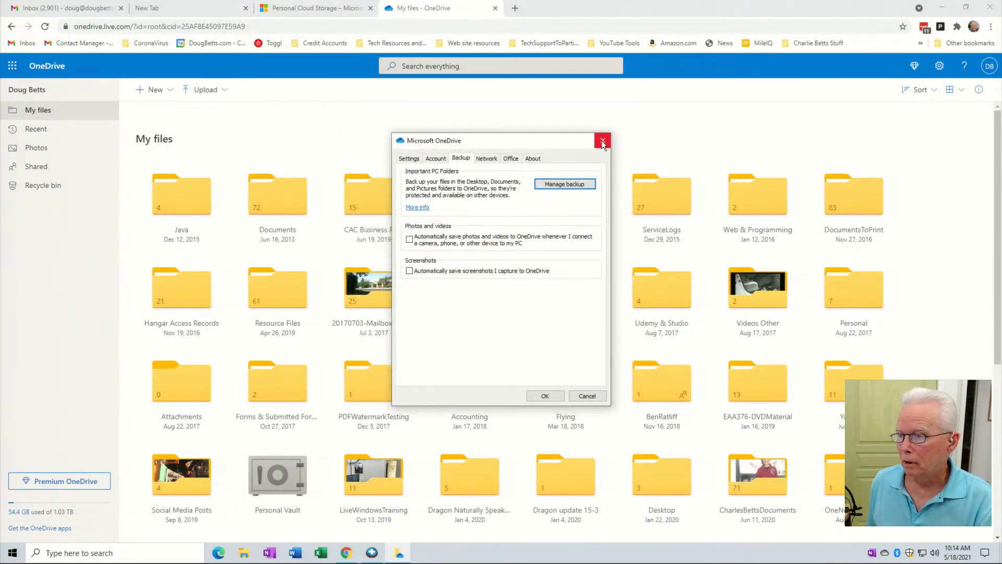
{"action": "left_click", "coordinate": [603, 141]}
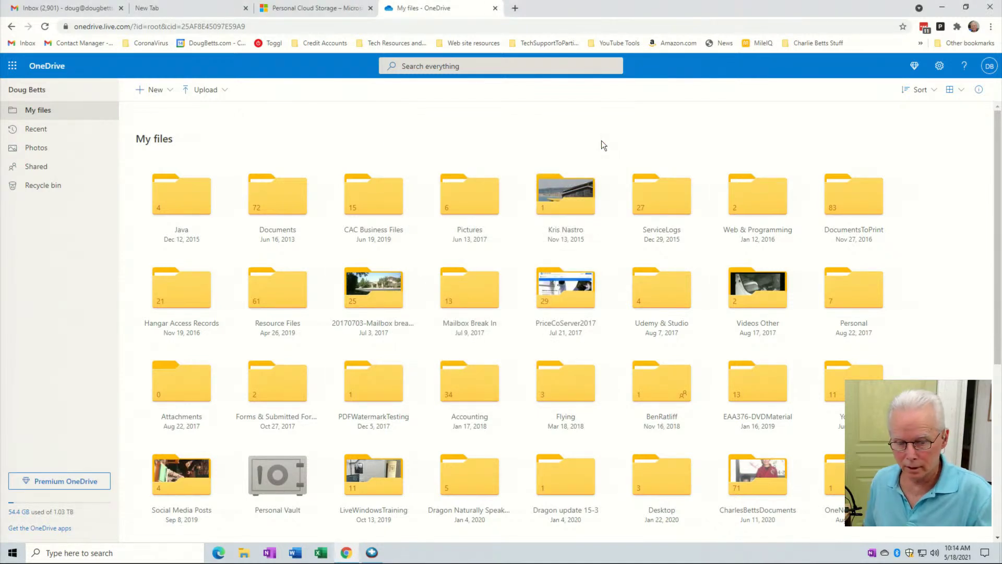
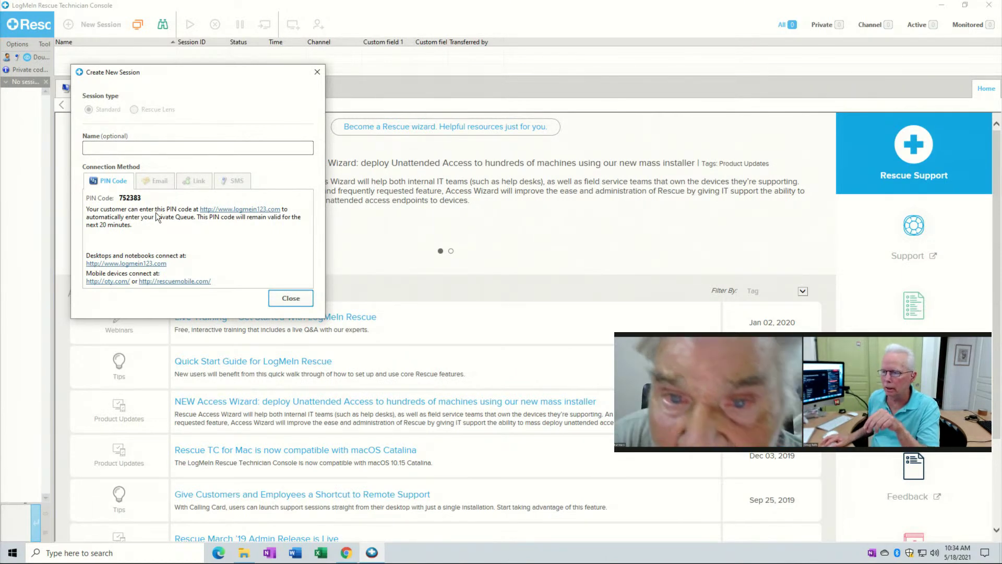
Dismiss the PIN dialog, then generate a new session link, copy it to the clipboard and select its URL.
{"action": "left_click", "coordinate": [292, 300]}
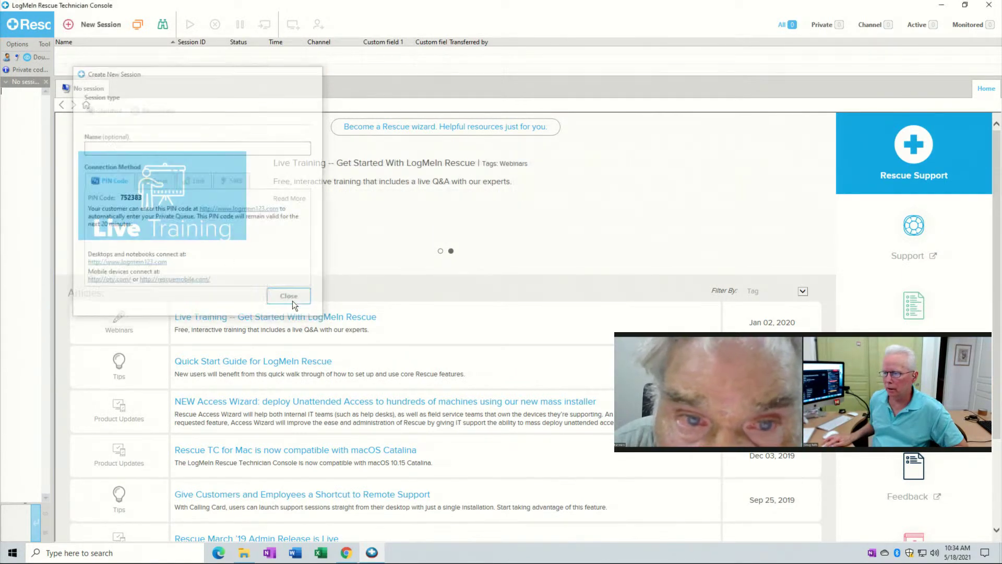
{"action": "left_click", "coordinate": [102, 26]}
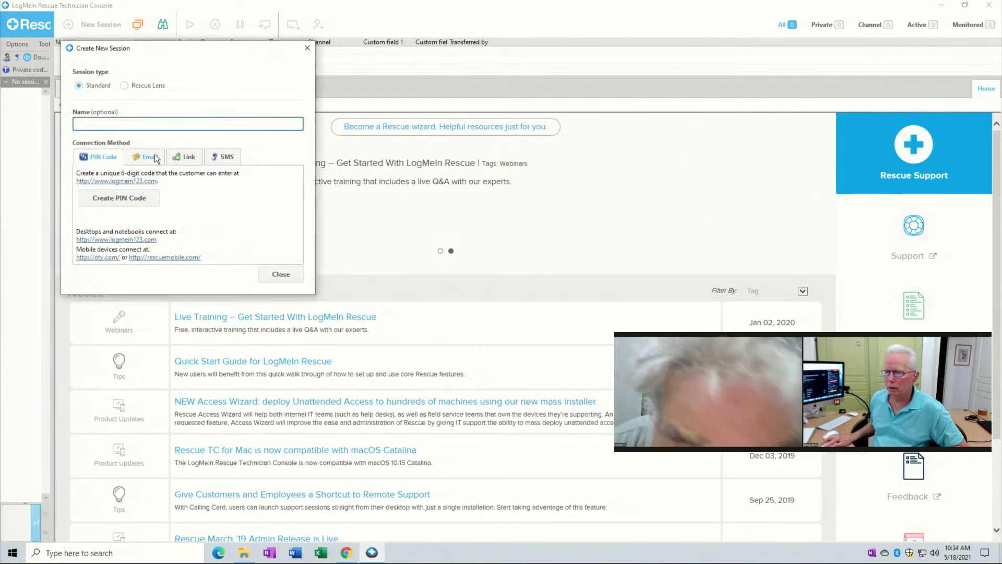
{"action": "left_click", "coordinate": [185, 158]}
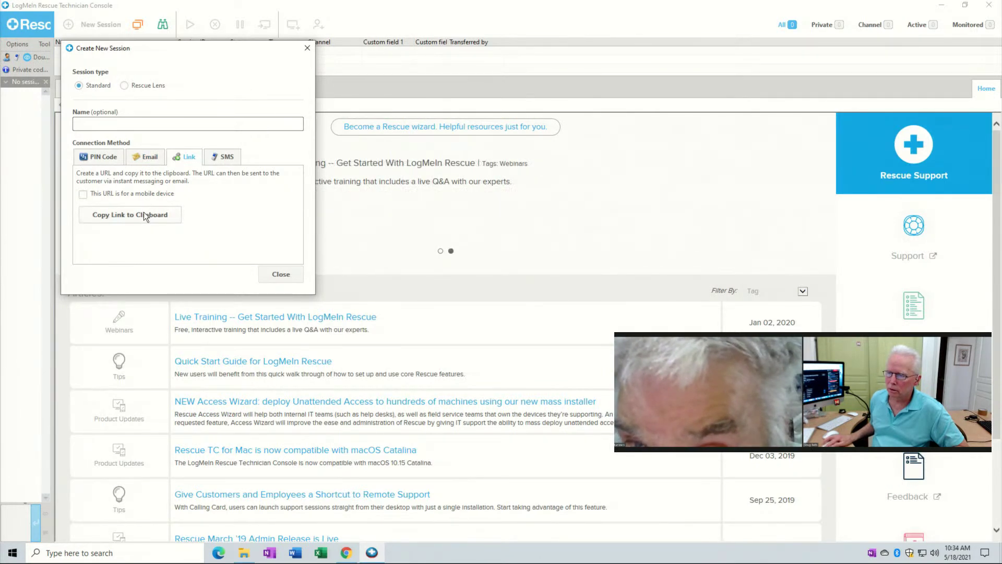
{"action": "left_click", "coordinate": [145, 215]}
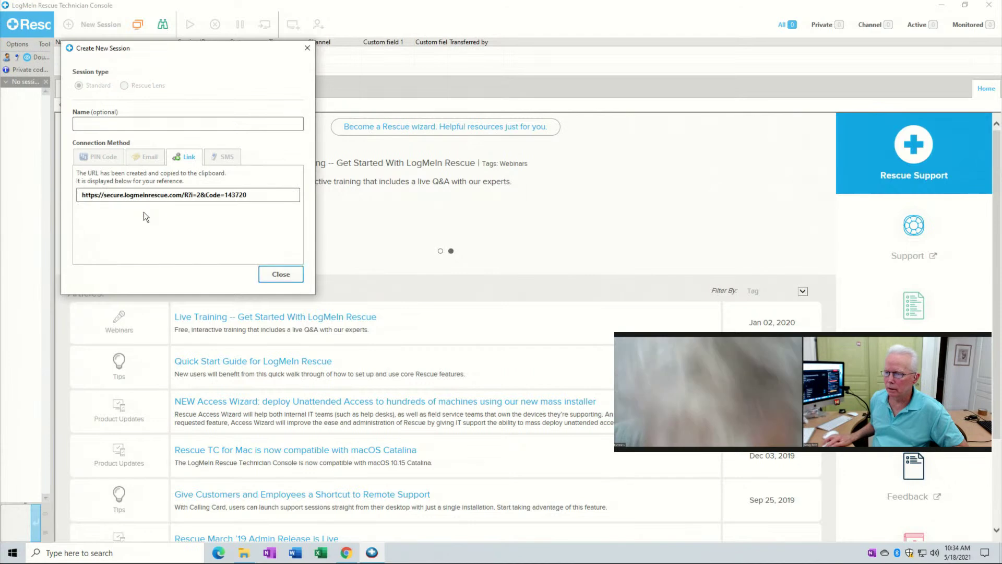
{"action": "left_click_drag", "start_coordinate": [249, 195], "coordinate": [43, 201]}
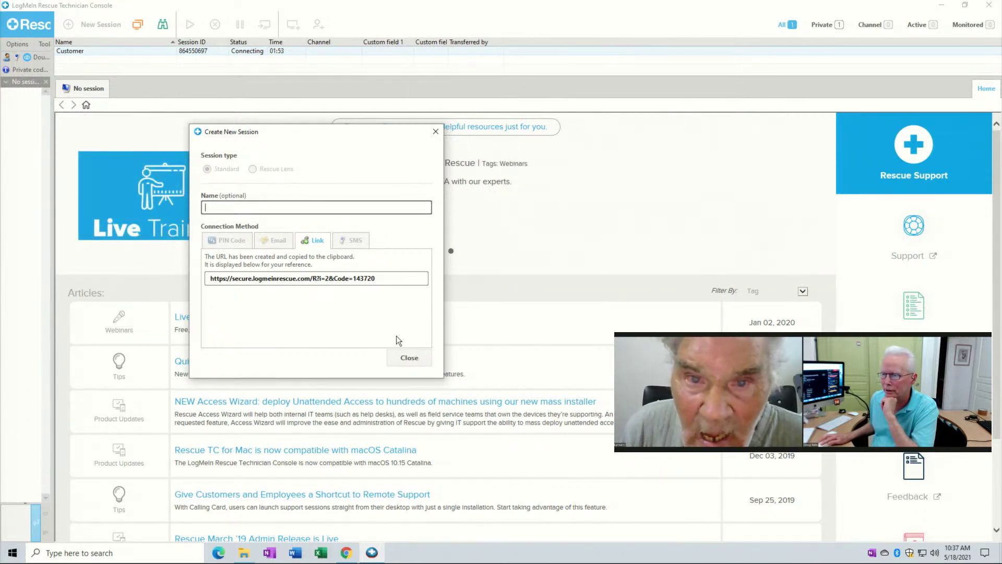
Close the new session window and check the Customer session's actions menu twice without choosing anything.
{"action": "left_click", "coordinate": [410, 358]}
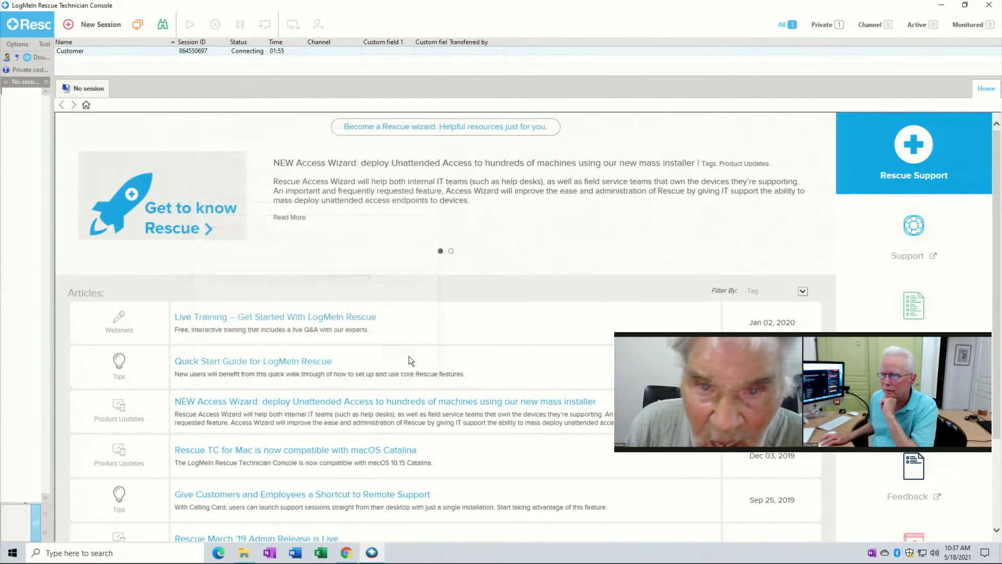
{"action": "right_click", "coordinate": [133, 54]}
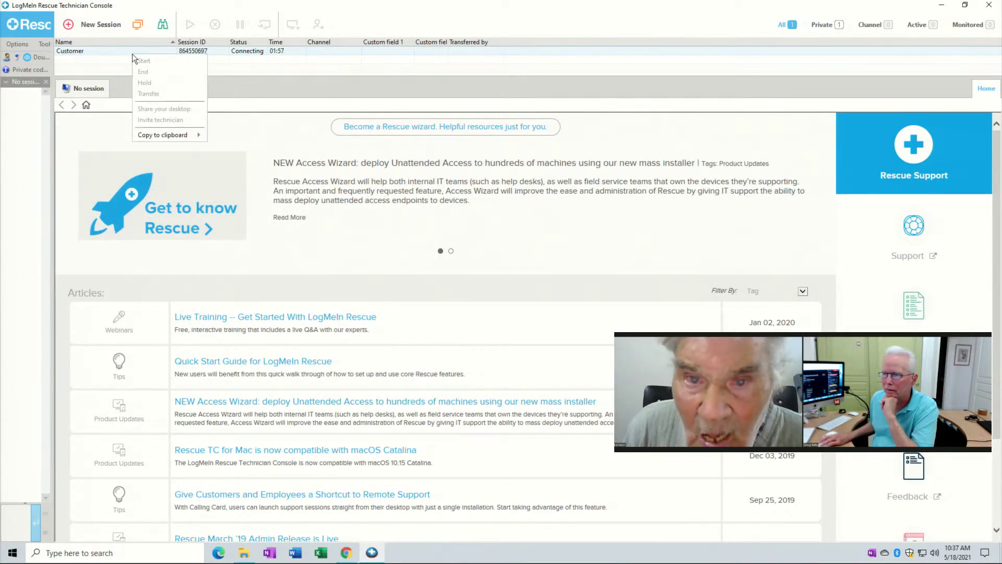
{"action": "left_click", "coordinate": [119, 85]}
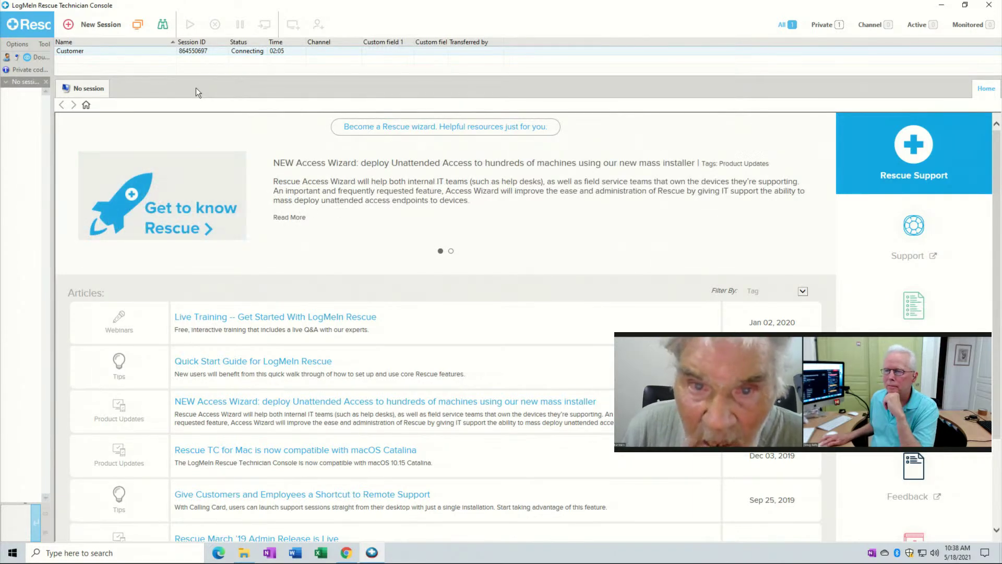
{"action": "right_click", "coordinate": [90, 51]}
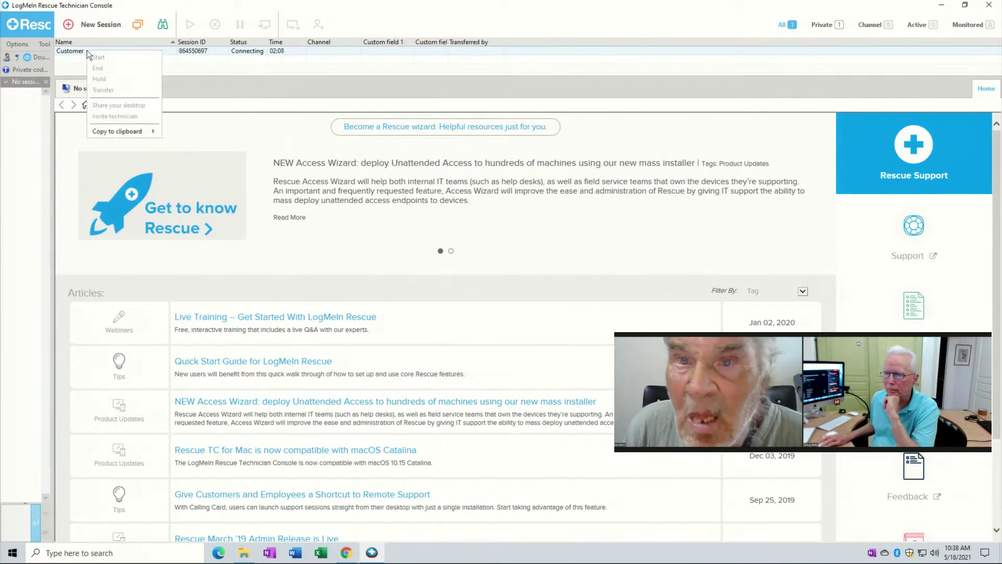
{"action": "left_click", "coordinate": [216, 82]}
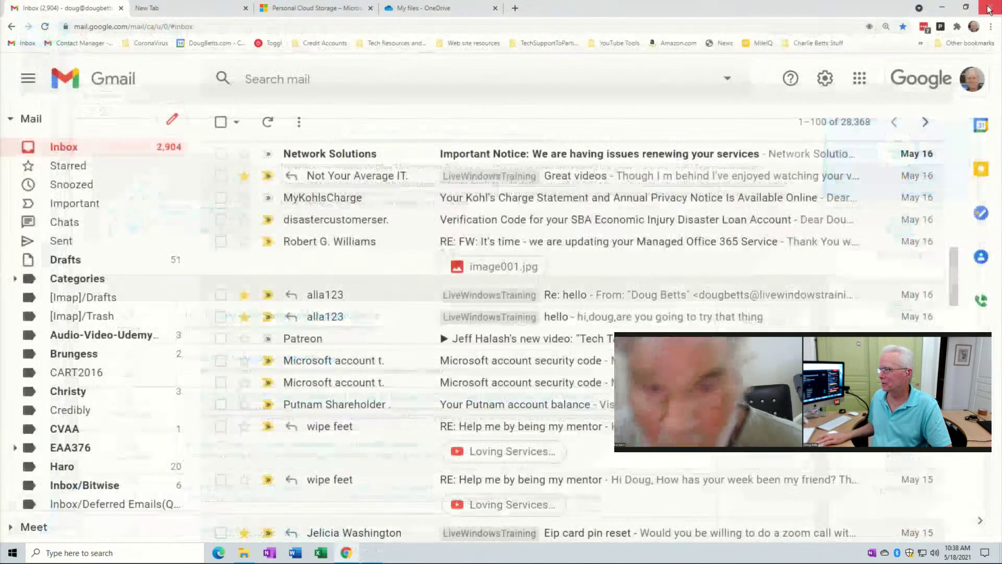
Close the Technician Console and minimize the Gmail Chrome window.
{"action": "left_click", "coordinate": [988, 7]}
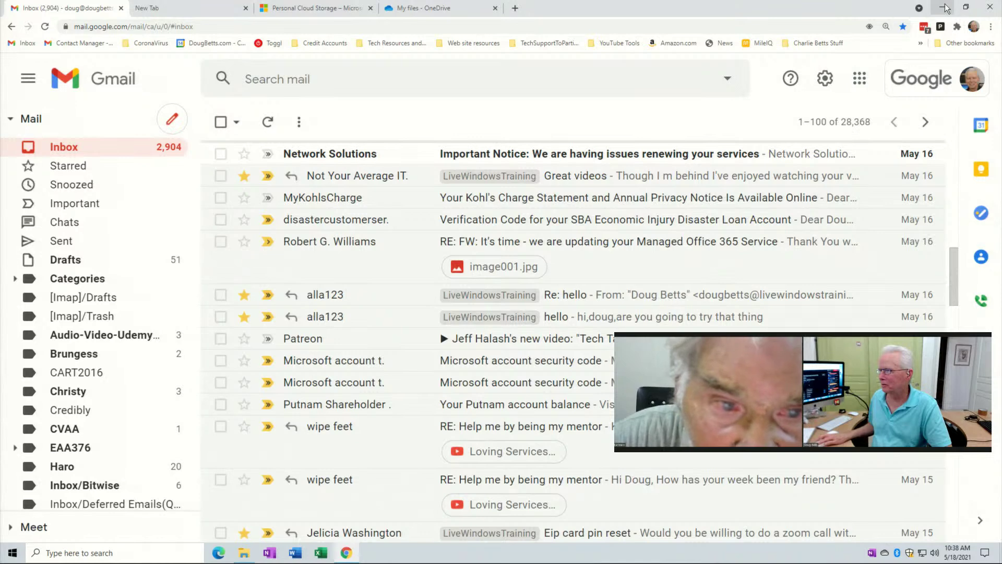
{"action": "left_click", "coordinate": [943, 6]}
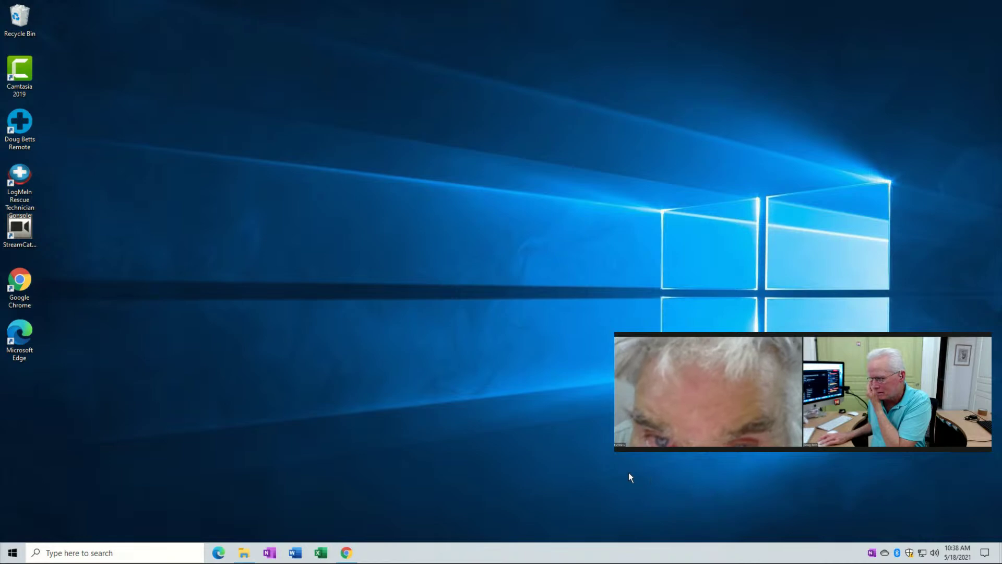
Search the Start menu for 'insta', dismiss the results, and launch Microsoft Edge from the taskbar.
{"action": "left_click", "coordinate": [8, 555]}
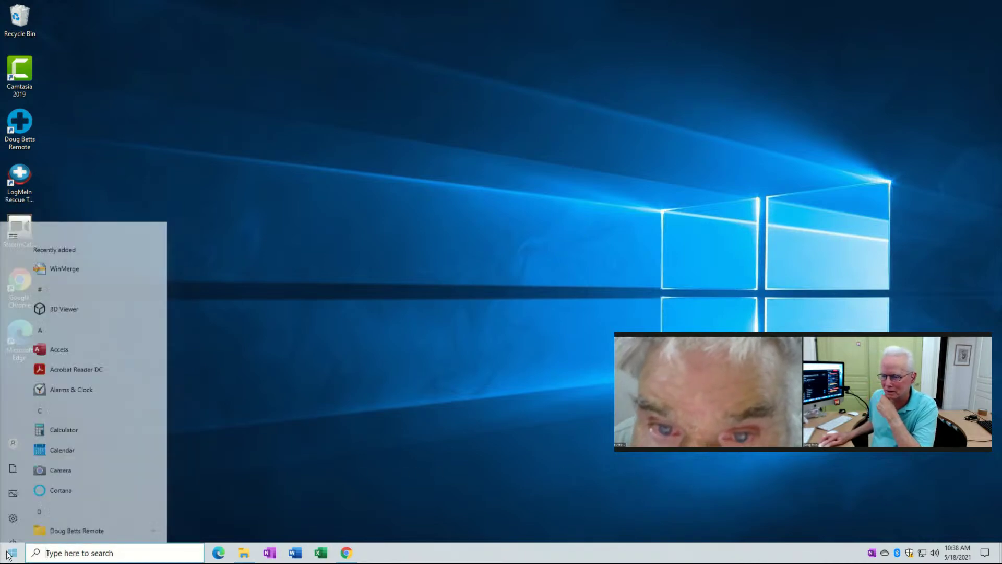
{"action": "type", "text": "insta"}
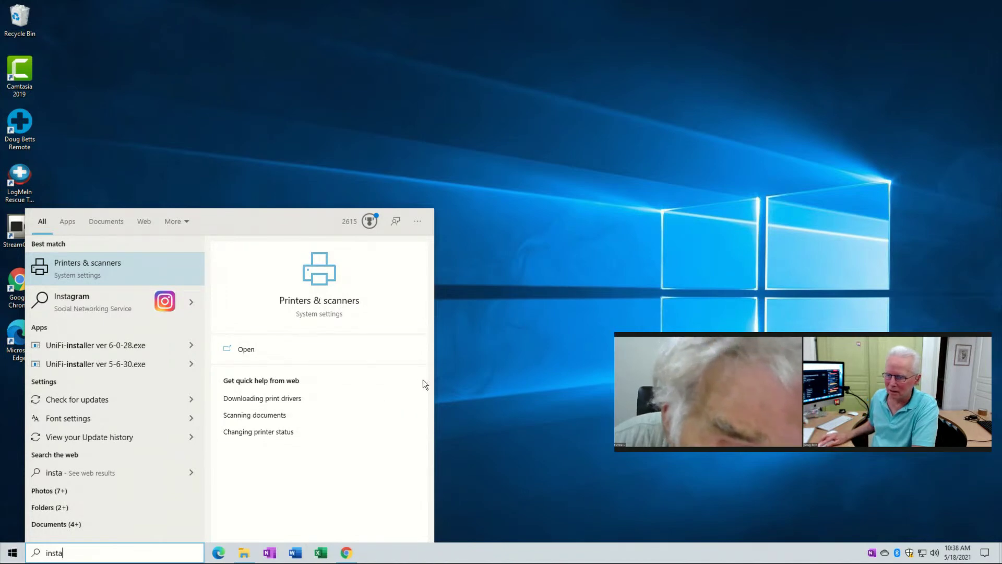
{"action": "left_click", "coordinate": [608, 358]}
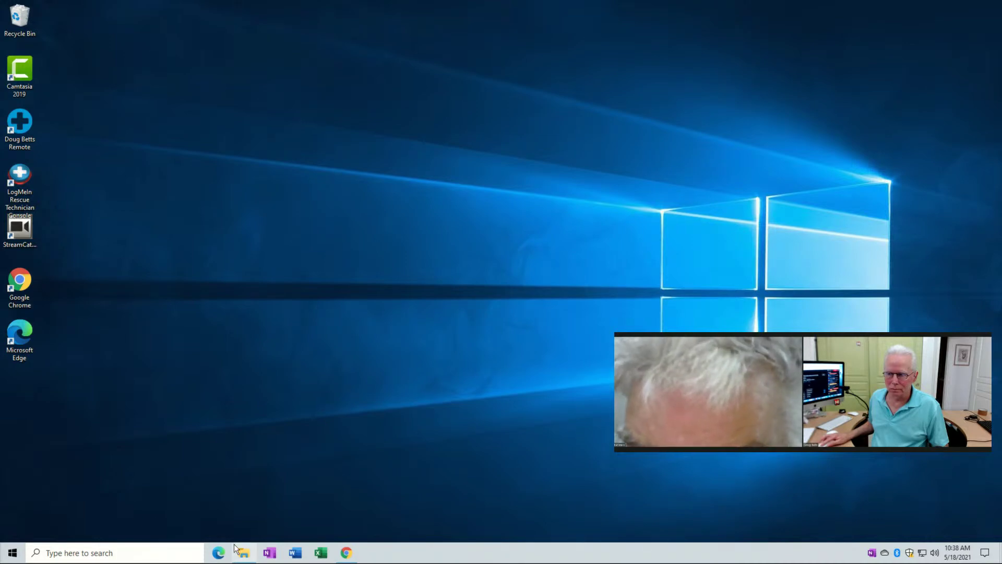
{"action": "left_click", "coordinate": [218, 553]}
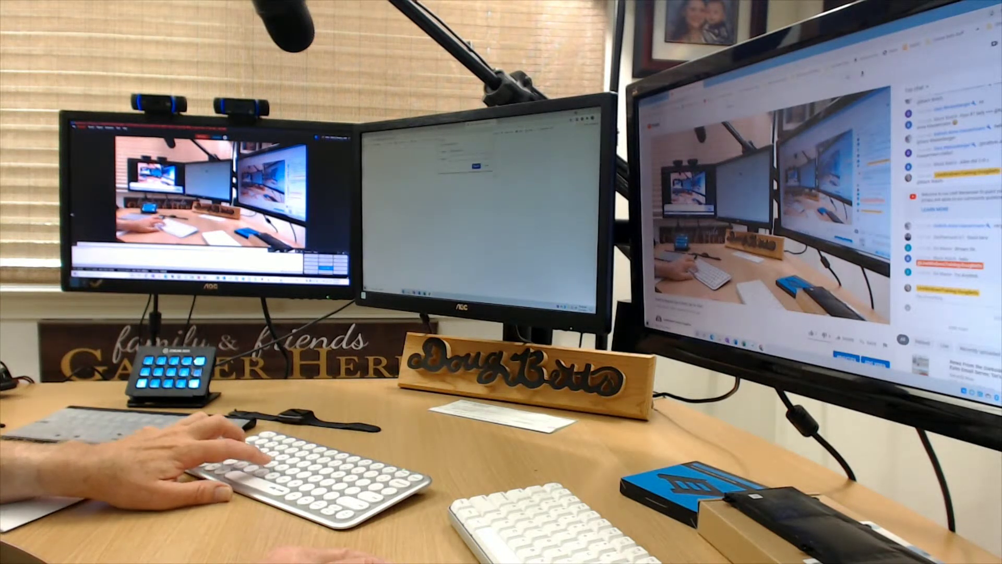
{"action": "left_click", "coordinate": [476, 166]}
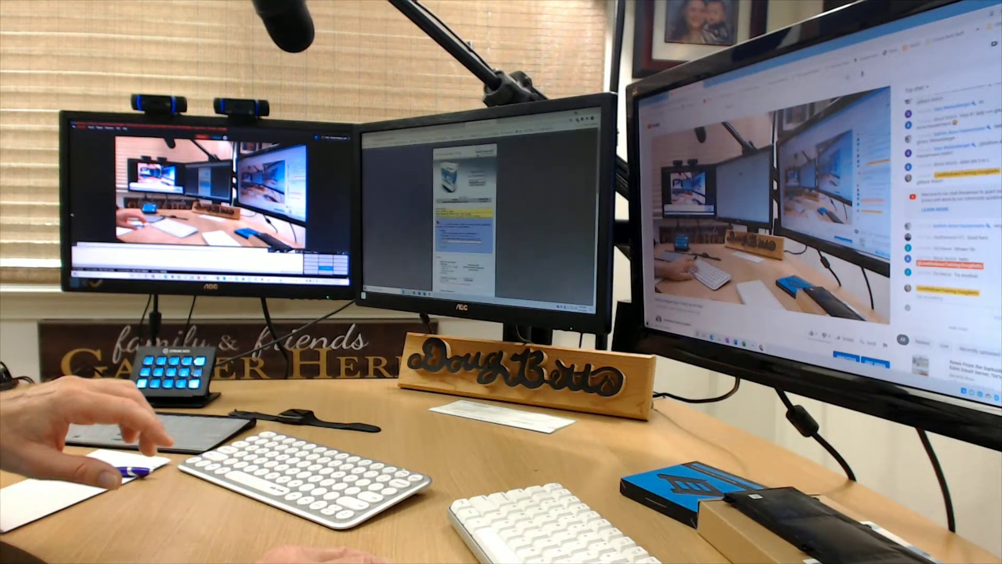
{"action": "scroll", "coordinate": [510, 203], "scroll_direction": "down", "scroll_amount": 10}
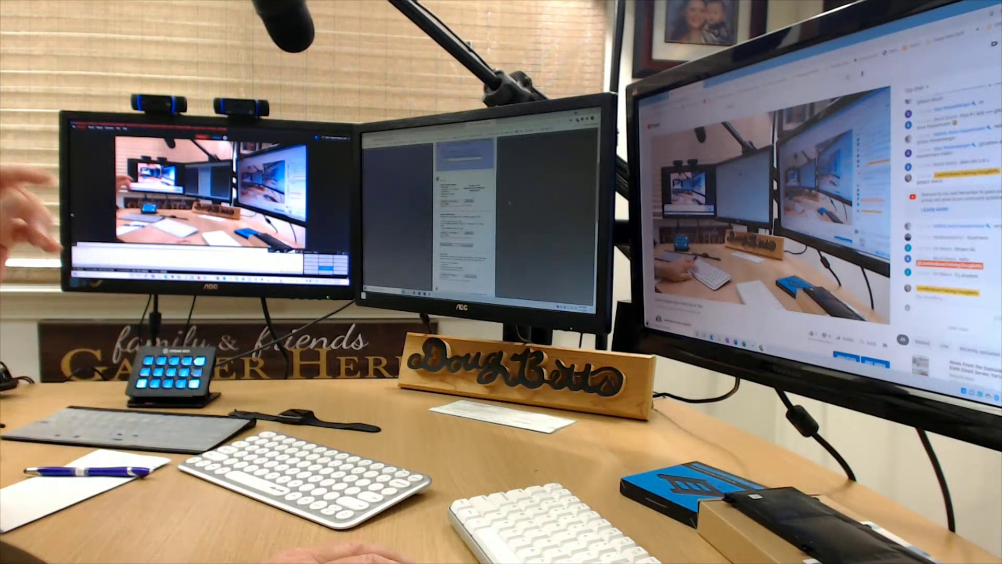
{"action": "scroll", "coordinate": [510, 203], "scroll_direction": "down", "scroll_amount": 5}
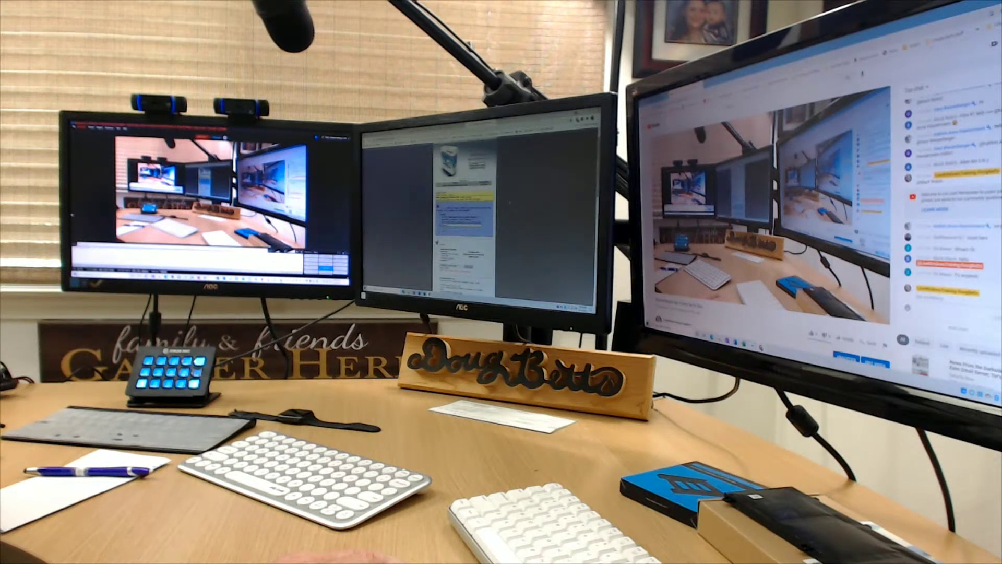
{"action": "scroll", "coordinate": [510, 202], "scroll_direction": "down", "scroll_amount": 3}
{"action": "scroll", "coordinate": [510, 202], "scroll_direction": "down", "scroll_amount": 10}
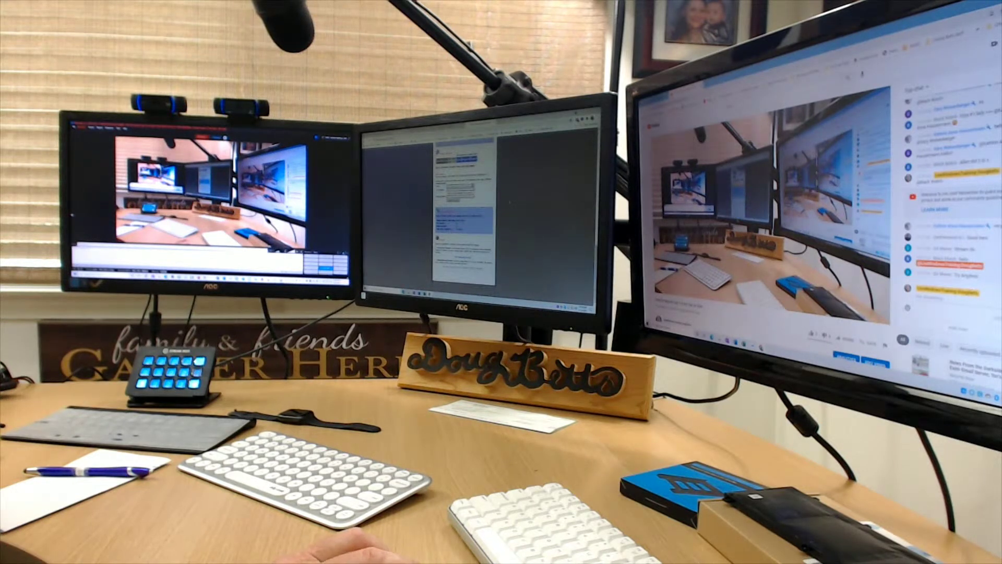
{"action": "scroll", "coordinate": [464, 209], "scroll_direction": "up", "scroll_amount": 5}
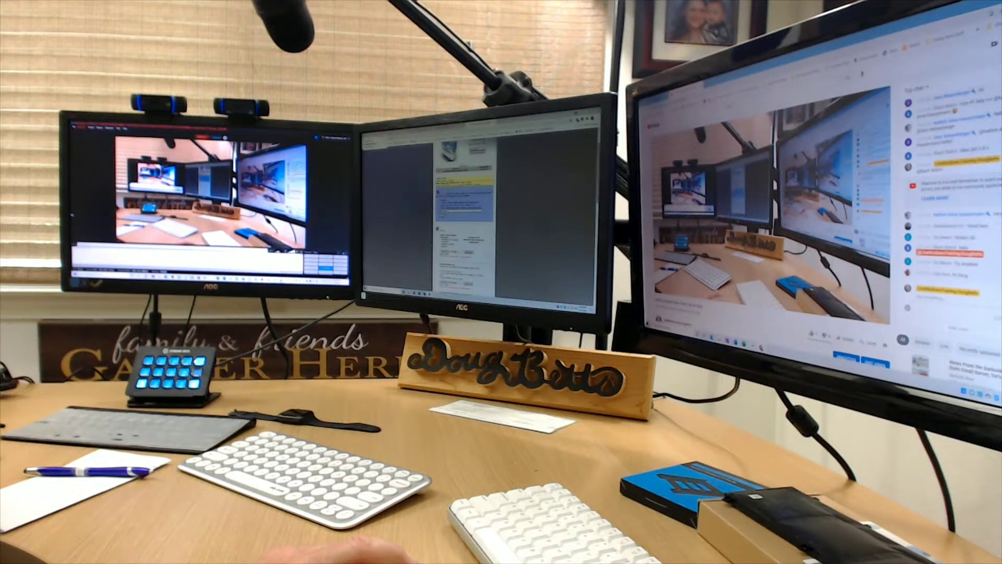
{"action": "key", "text": "ctrl+Tab"}
{"action": "key", "text": "super+d"}
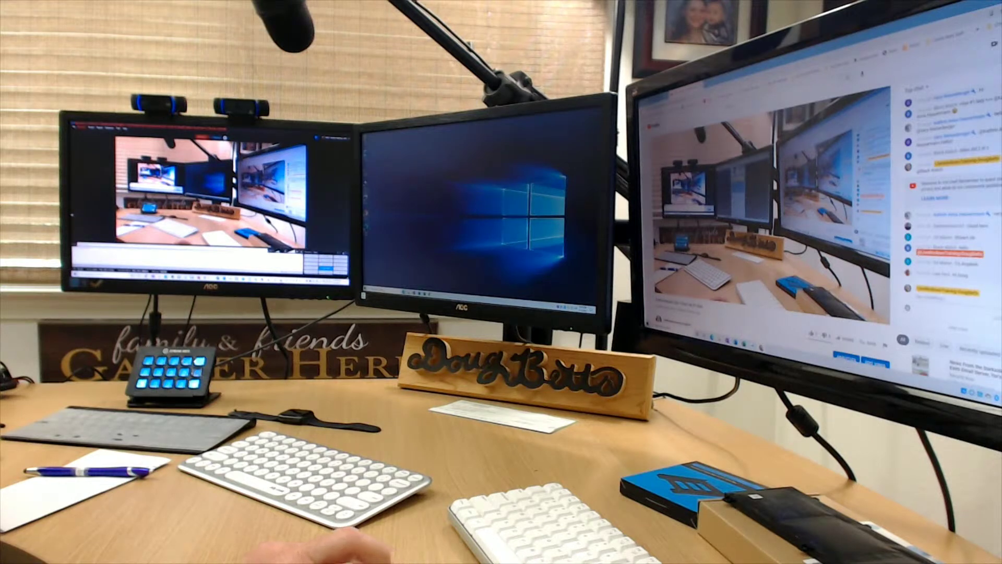
{"action": "key", "text": "super+d"}
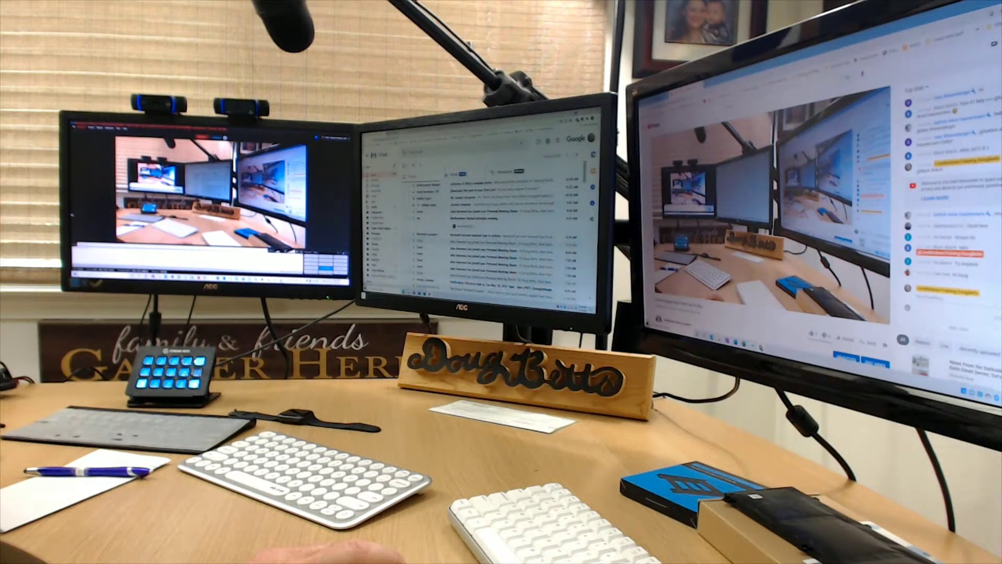
{"action": "key", "text": "ctrl+t"}
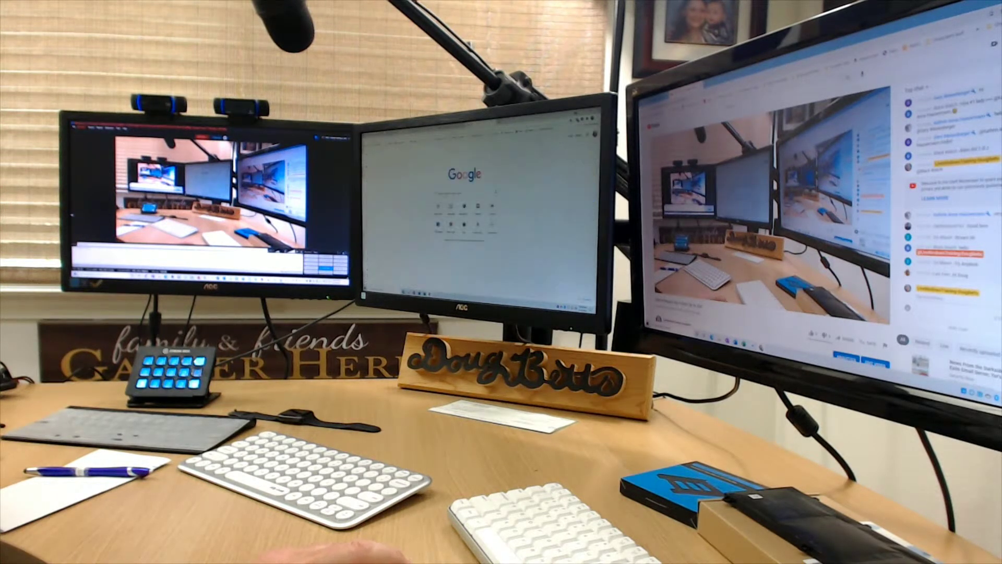
{"action": "key", "text": "ctrl+w"}
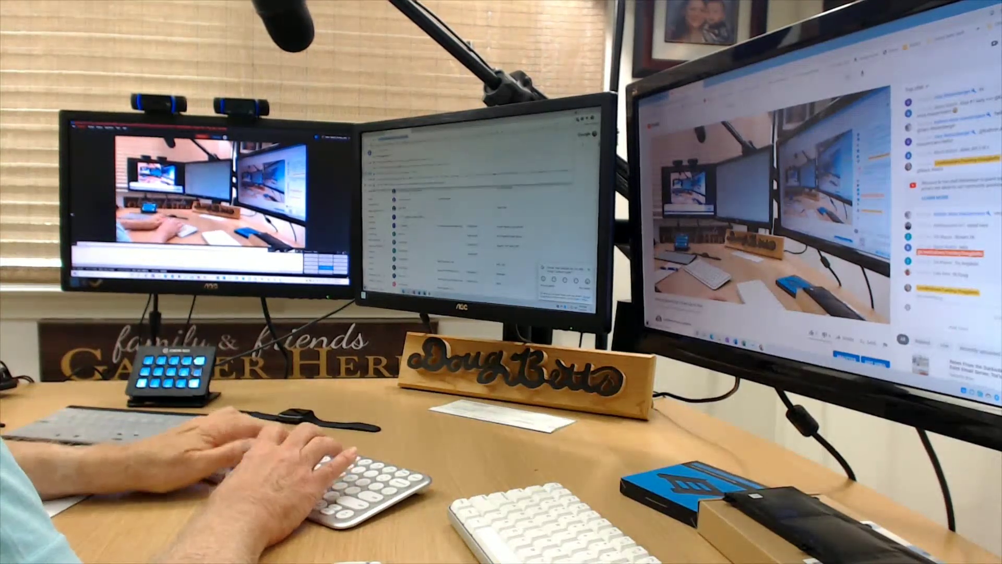
{"action": "type", "text": "/doug"}
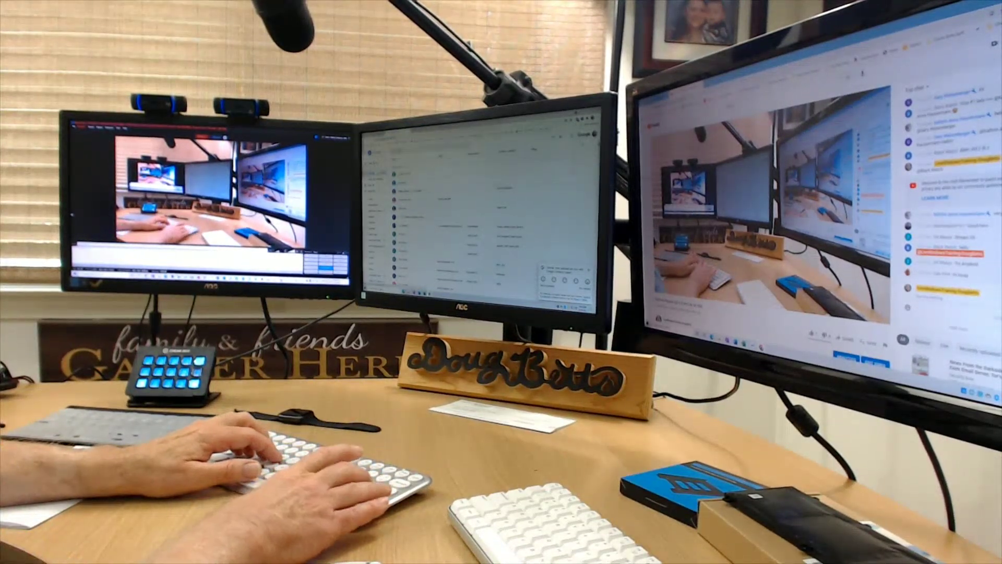
{"action": "key", "text": "Return"}
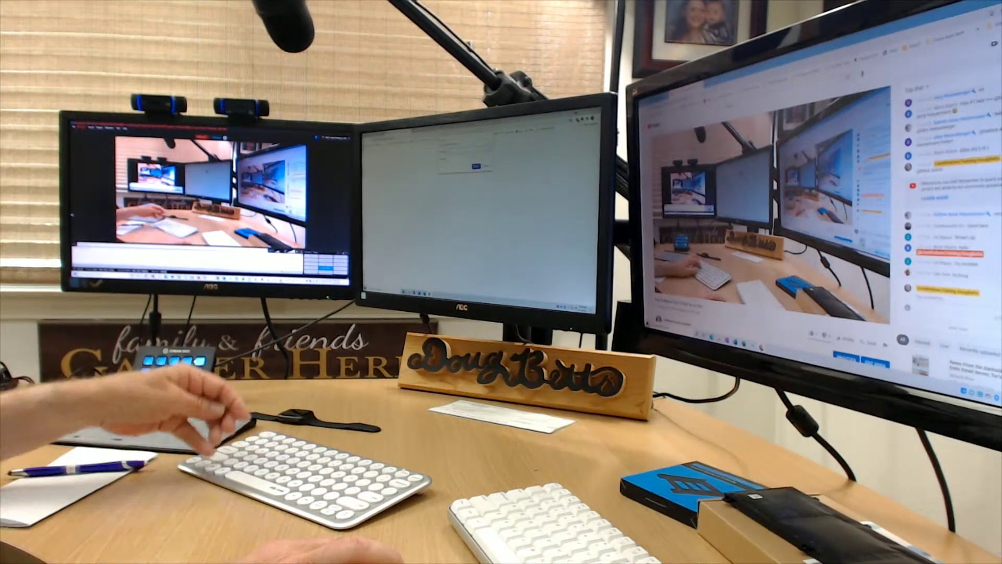
{"action": "key", "text": "Down"}
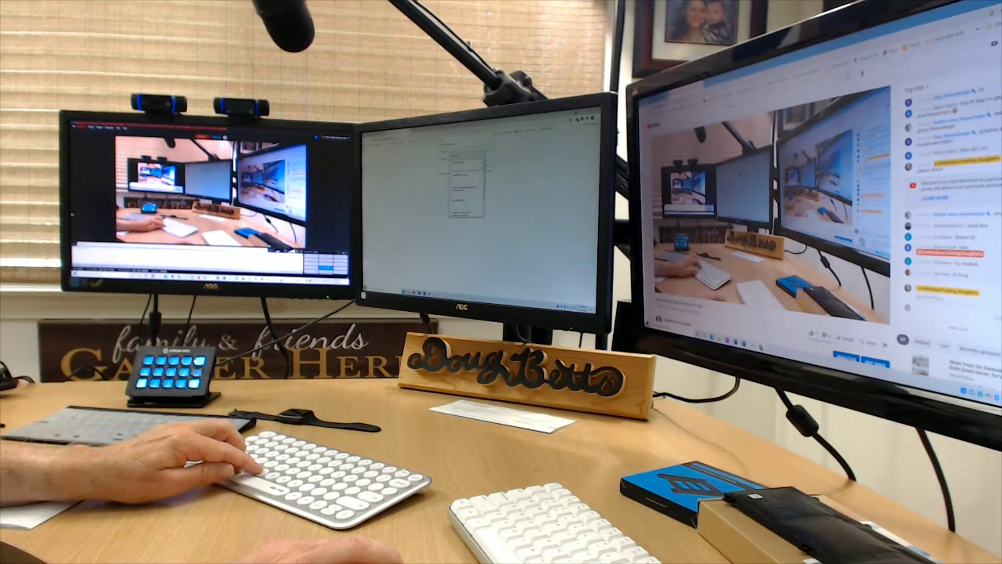
{"action": "key", "text": "Return"}
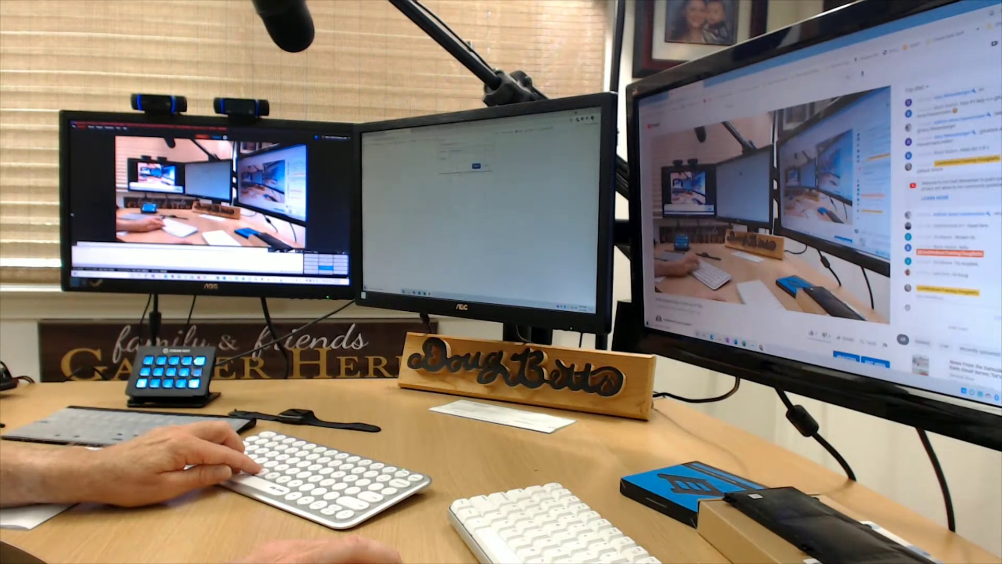
{"action": "key", "text": "Down"}
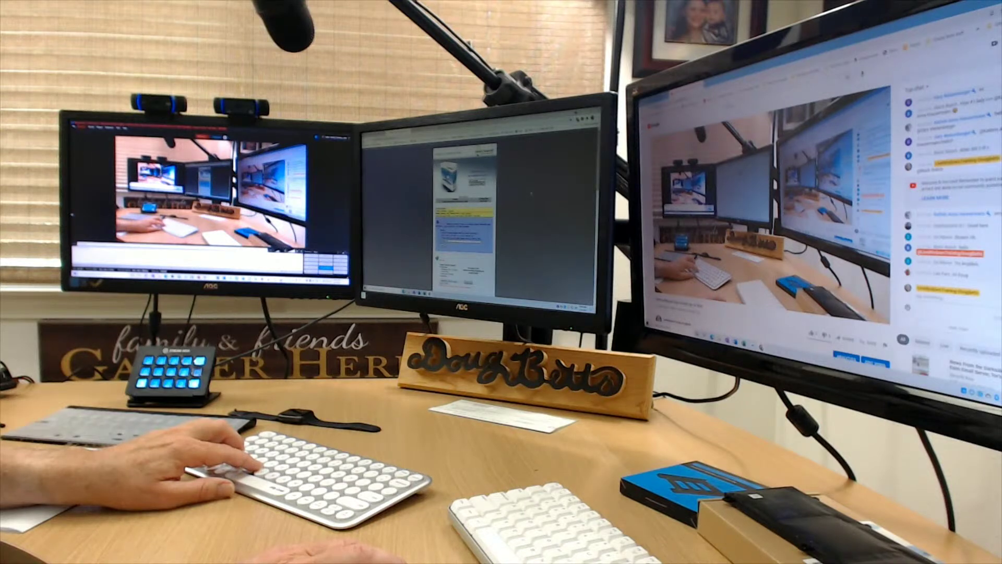
{"action": "scroll", "coordinate": [464, 220], "scroll_direction": "down", "scroll_amount": 2}
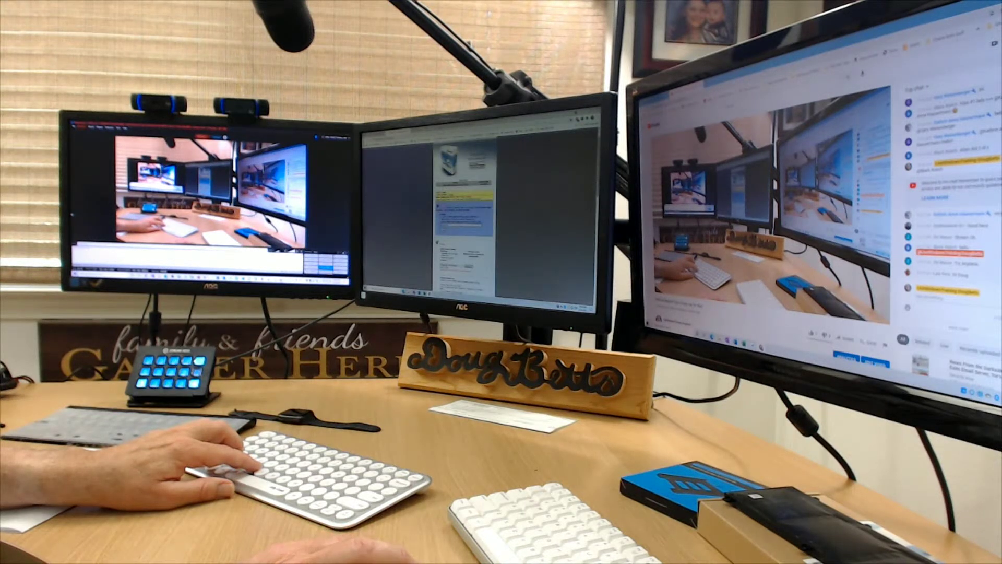
{"action": "scroll", "coordinate": [464, 219], "scroll_direction": "down", "scroll_amount": 5}
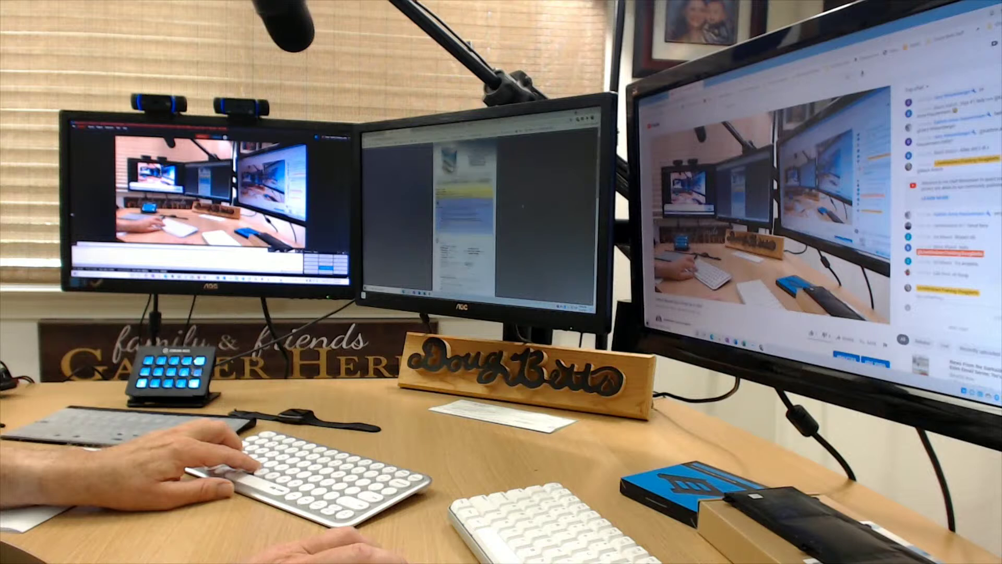
{"action": "scroll", "coordinate": [464, 217], "scroll_direction": "up", "scroll_amount": 8}
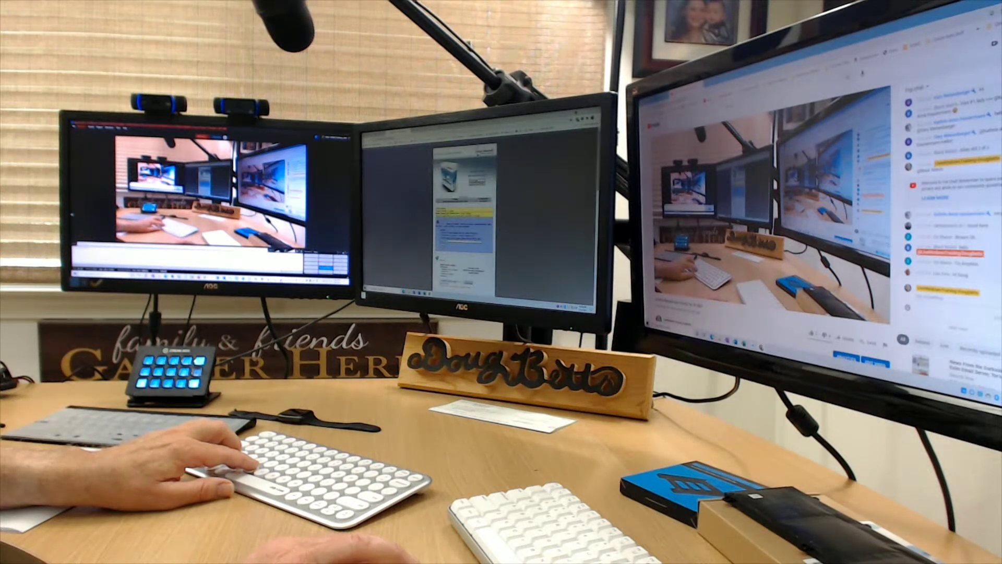
{"action": "key", "text": "alt+Tab"}
{"action": "key", "text": "alt+Tab"}
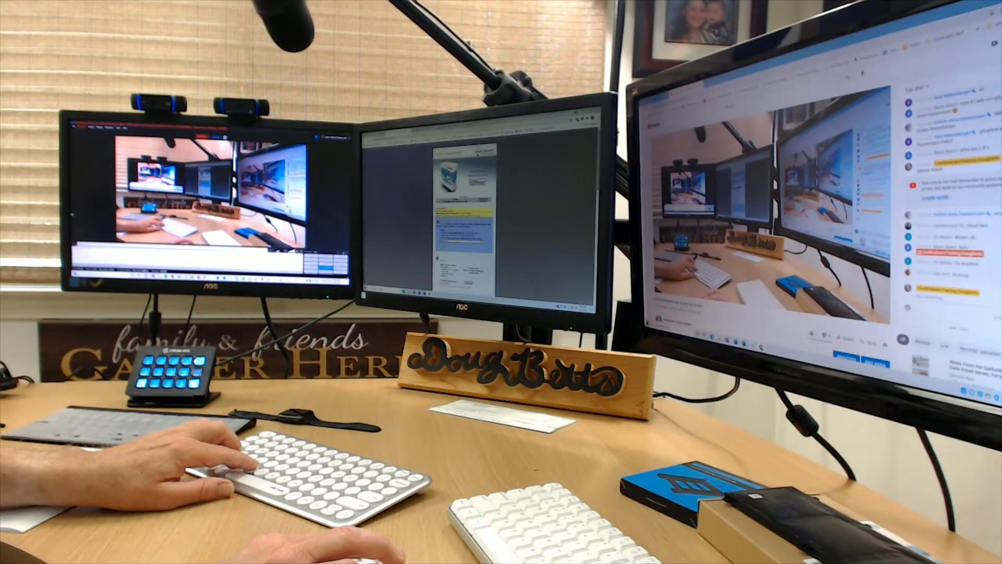
{"action": "key", "text": "alt+Tab"}
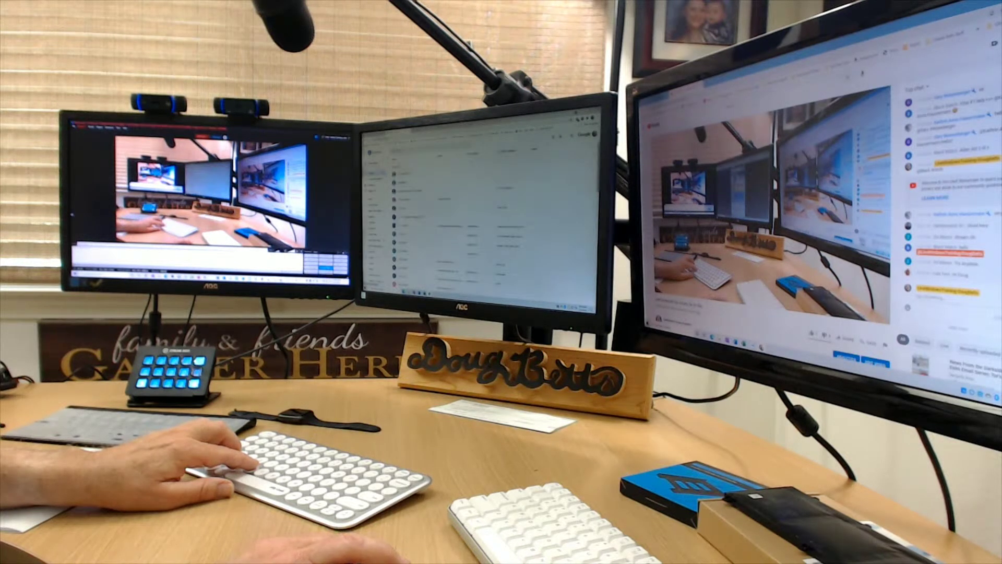
Find a message with Gmail search, open it and scroll back to its top.
{"action": "type", "text": "..."}
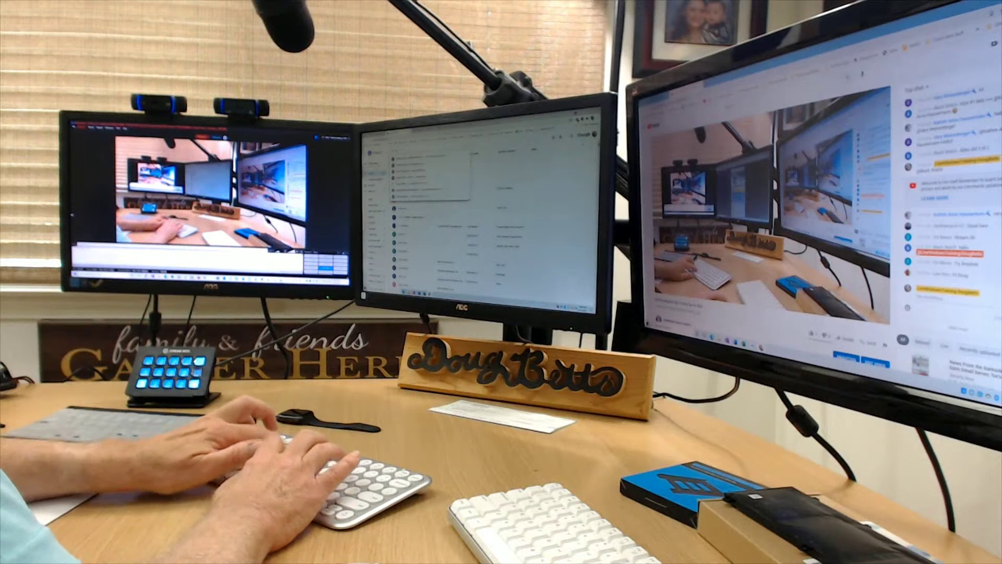
{"action": "key", "text": "Down"}
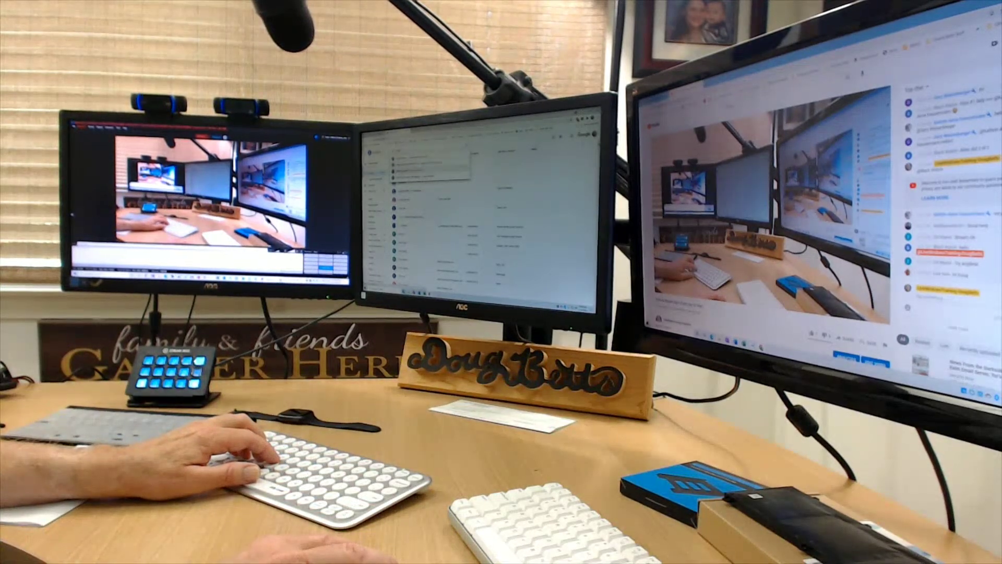
{"action": "key", "text": "Return"}
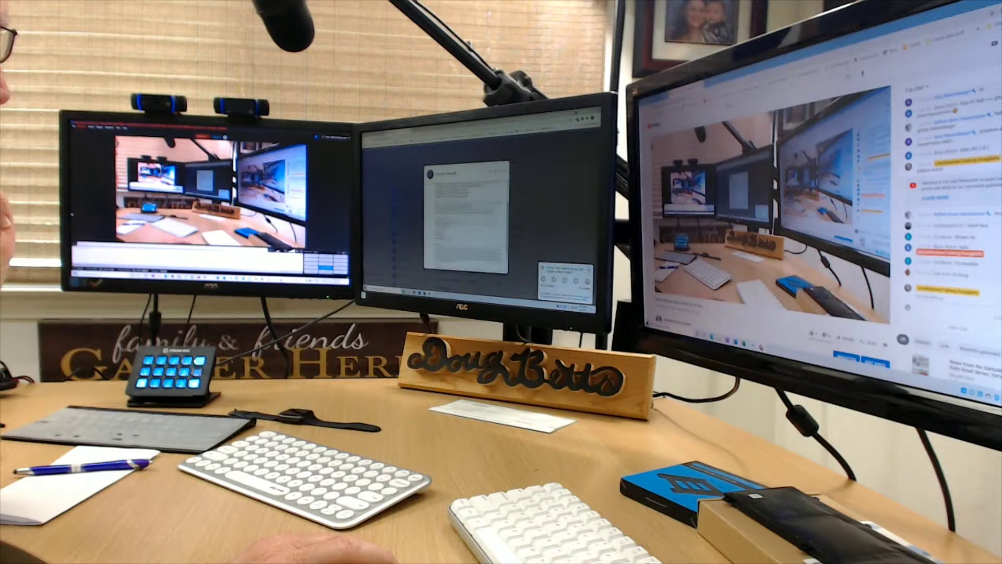
{"action": "scroll", "coordinate": [466, 217], "scroll_direction": "up", "scroll_amount": 3}
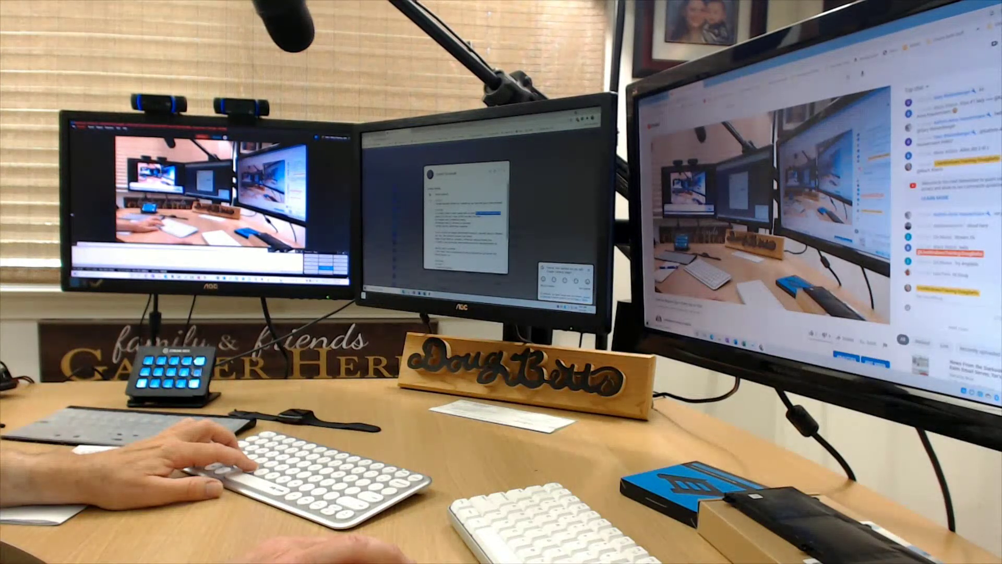
{"action": "key", "text": "ctrl+t"}
Discard the new 'gmail' tab and return to the open message.
{"action": "type", "text": "gmail"}
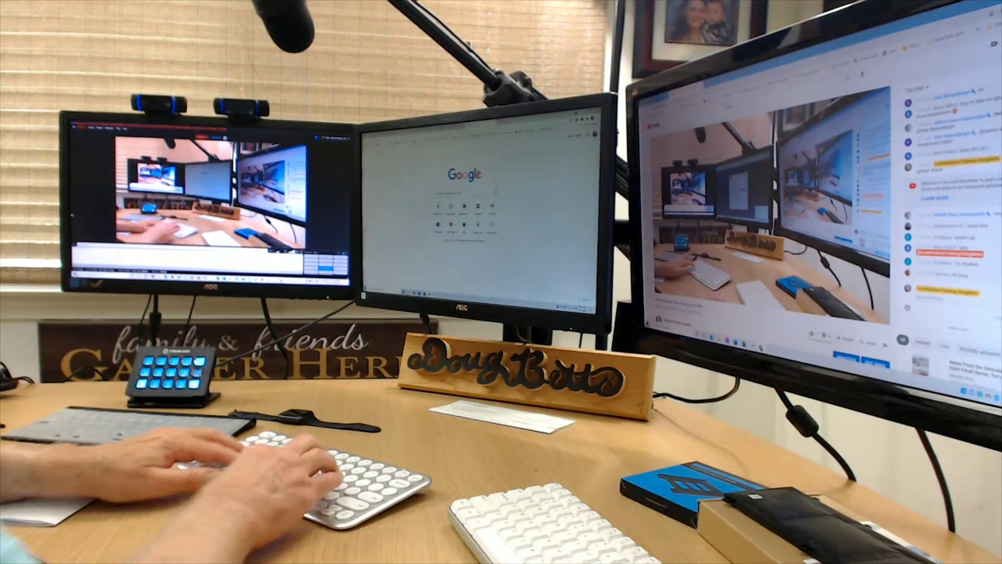
{"action": "key", "text": "Escape"}
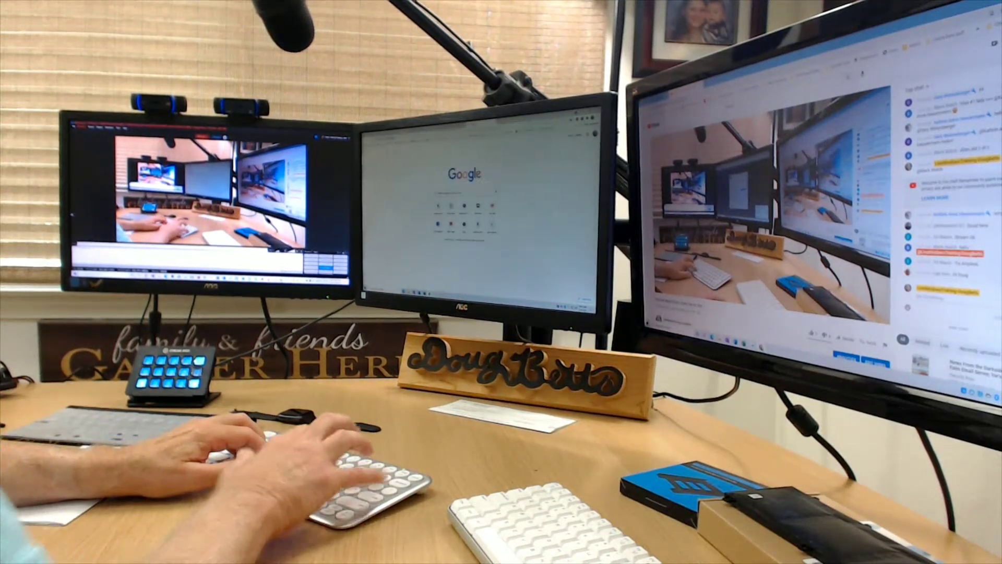
{"action": "key", "text": "ctrl+w"}
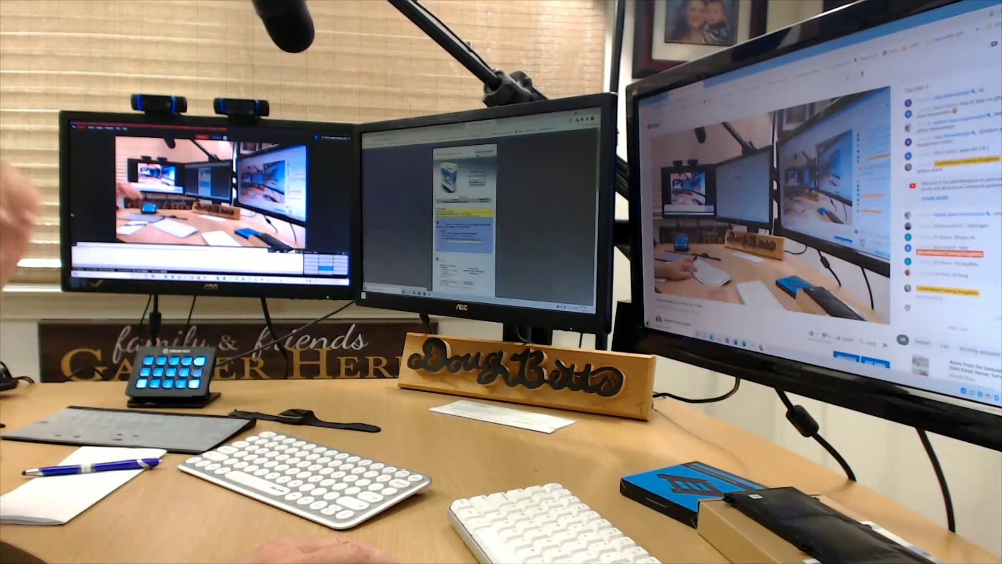
Scroll up and down through the product PDF to review its contents.
{"action": "scroll", "coordinate": [464, 219], "scroll_direction": "down", "scroll_amount": 5}
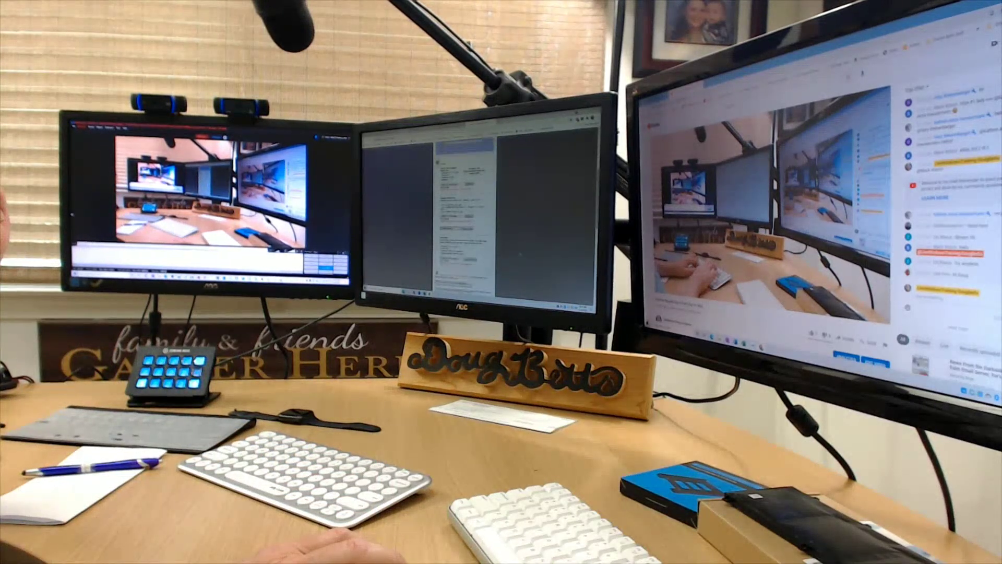
{"action": "scroll", "coordinate": [464, 220], "scroll_direction": "down", "scroll_amount": 3}
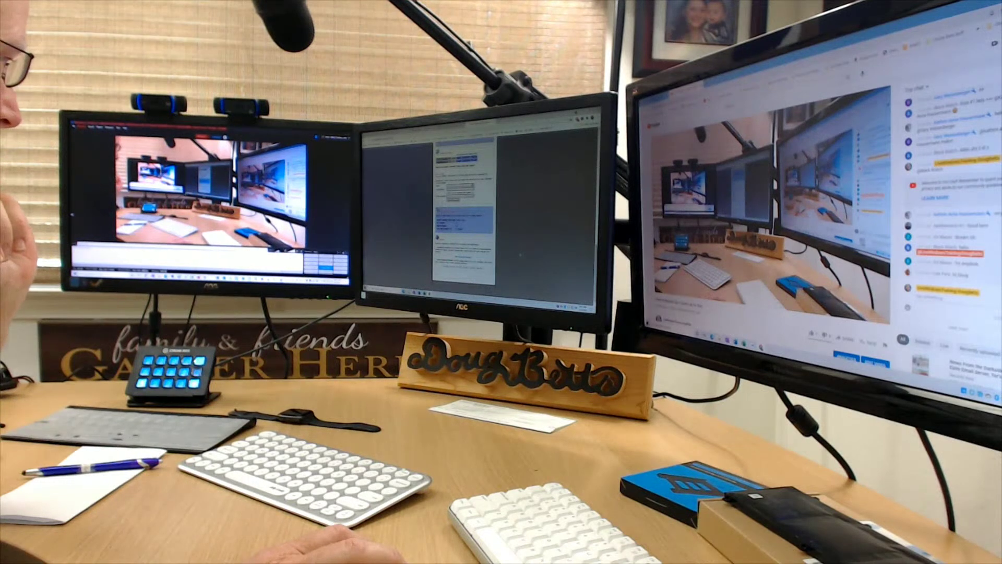
{"action": "scroll", "coordinate": [465, 219], "scroll_direction": "up", "scroll_amount": 10}
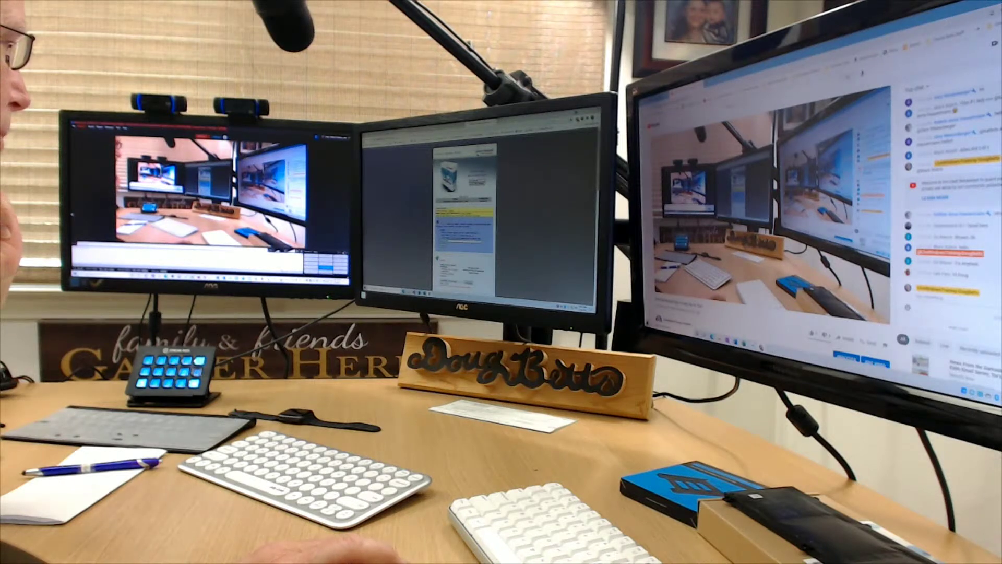
{"action": "scroll", "coordinate": [464, 209], "scroll_direction": "down", "scroll_amount": 1}
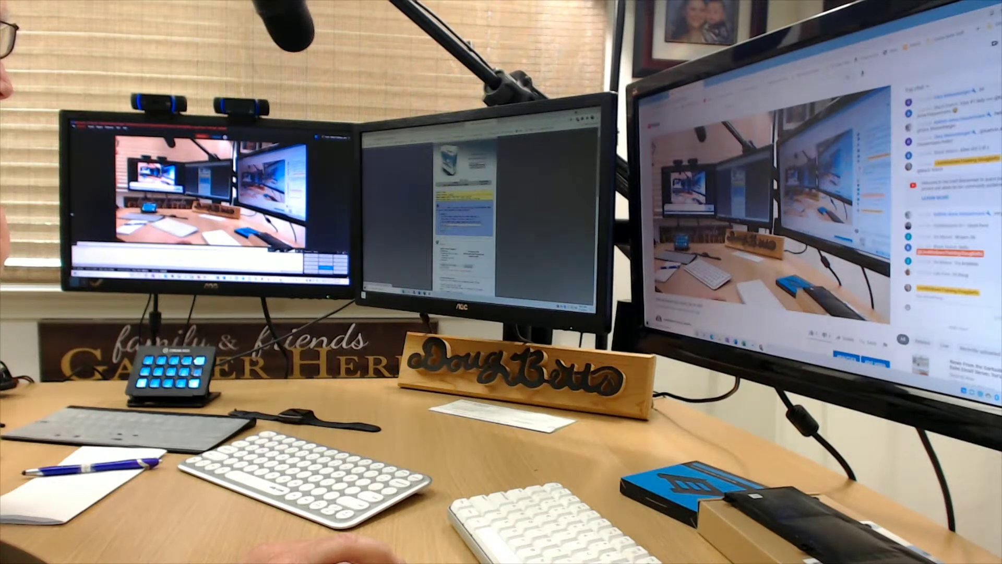
{"action": "scroll", "coordinate": [465, 208], "scroll_direction": "up", "scroll_amount": 1}
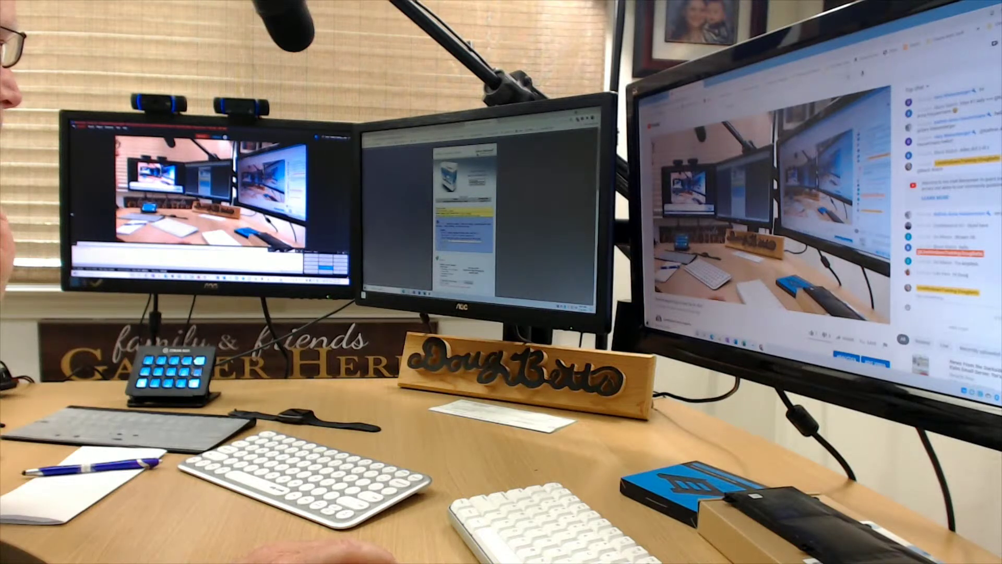
{"action": "scroll", "coordinate": [465, 209], "scroll_direction": "down", "scroll_amount": 3}
{"action": "scroll", "coordinate": [465, 209], "scroll_direction": "down", "scroll_amount": 3}
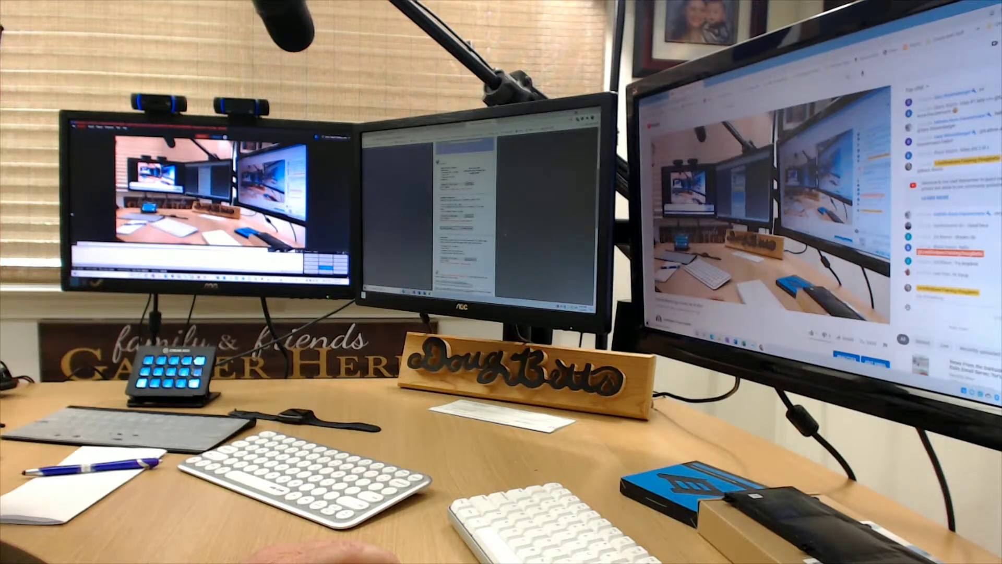
{"action": "scroll", "coordinate": [464, 219], "scroll_direction": "down", "scroll_amount": 4}
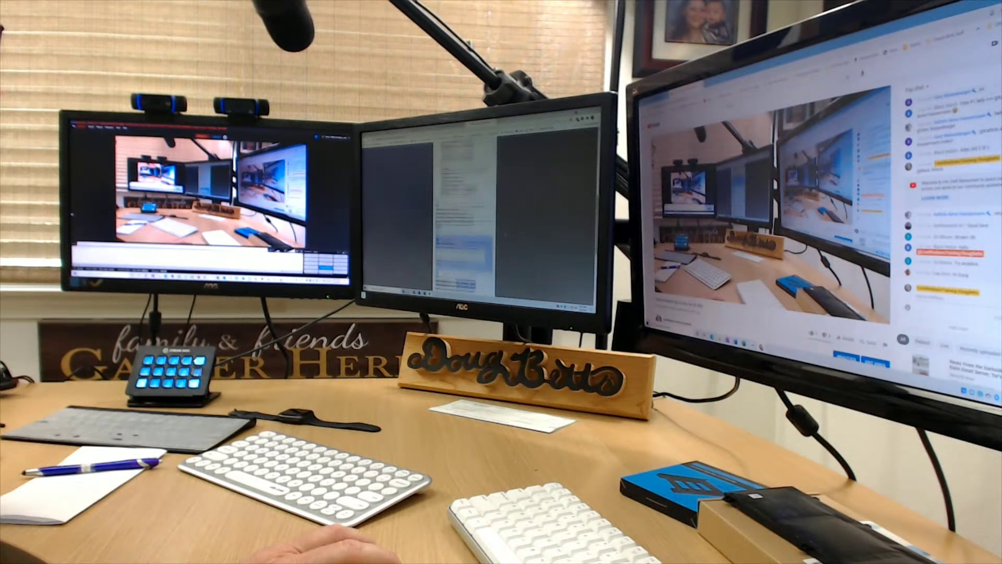
{"action": "scroll", "coordinate": [464, 219], "scroll_direction": "down", "scroll_amount": 5}
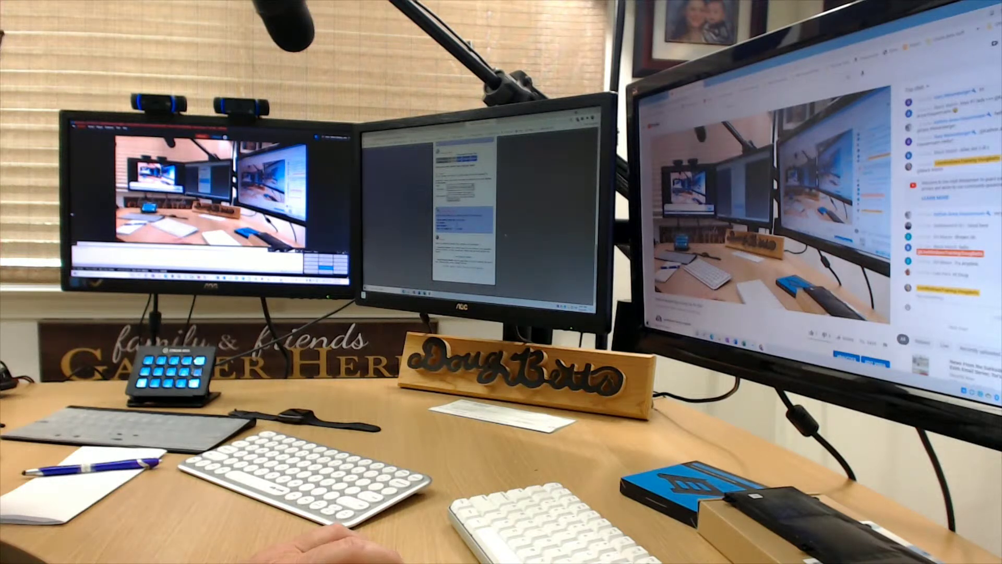
{"action": "scroll", "coordinate": [465, 214], "scroll_direction": "up", "scroll_amount": 10}
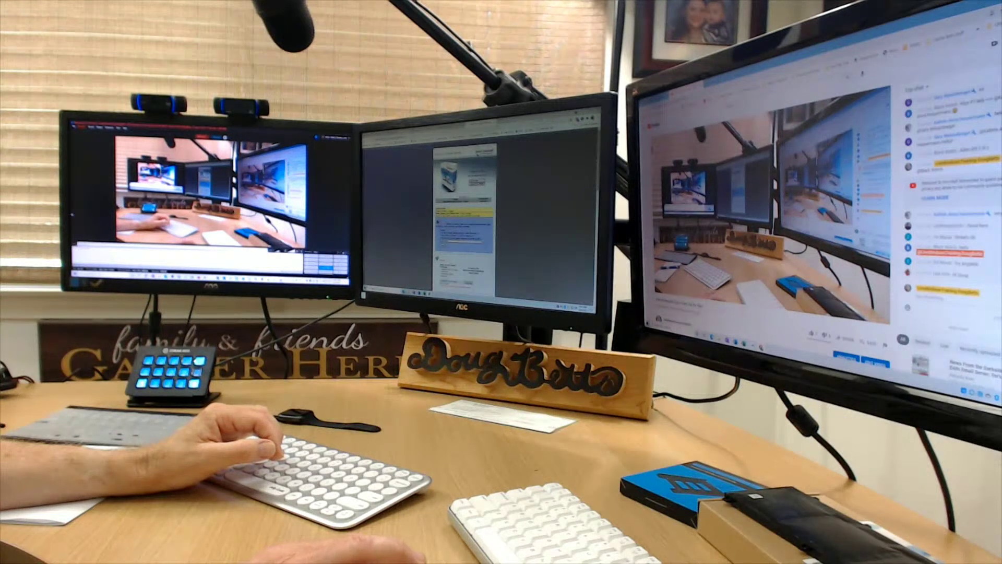
{"action": "key", "text": "ctrl+t"}
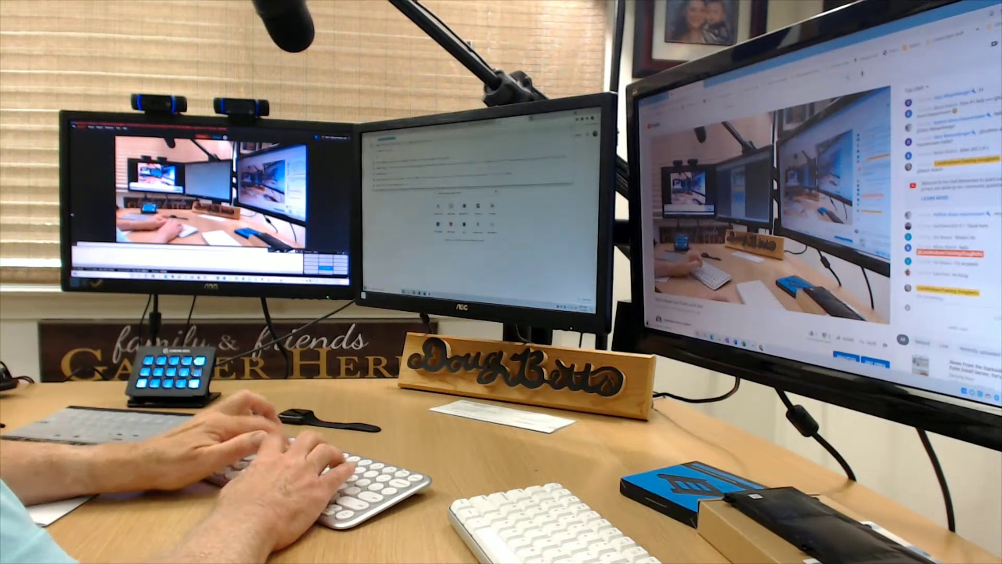
Go to the Instant Housecall website from the address bar.
{"action": "type", "text": "s"}
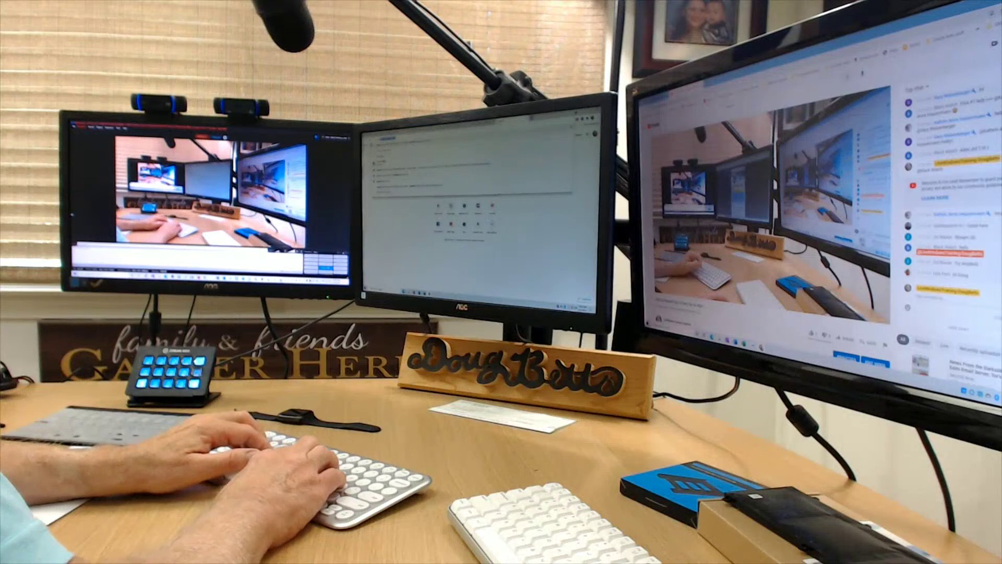
{"action": "type", "text": "e"}
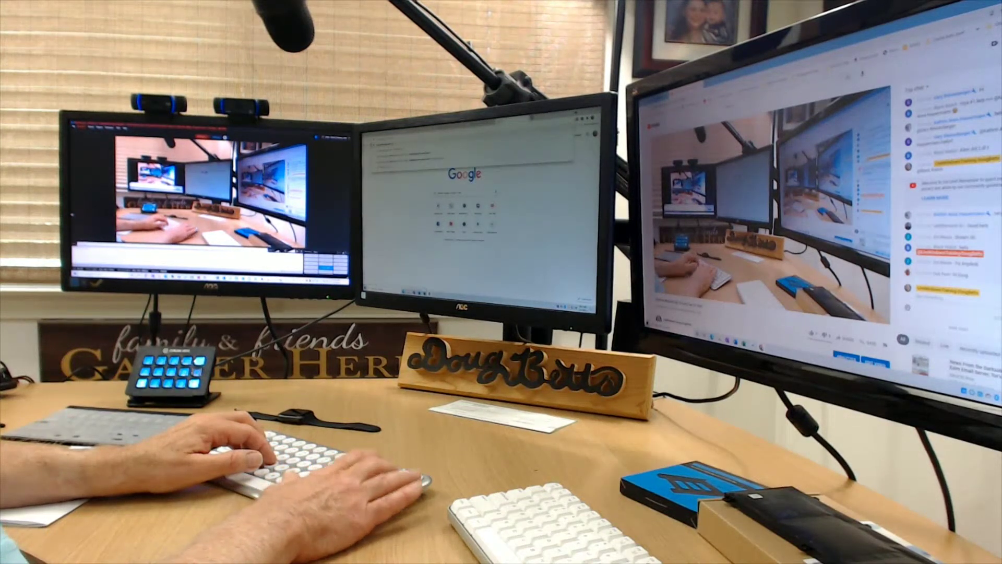
{"action": "key", "text": "Return"}
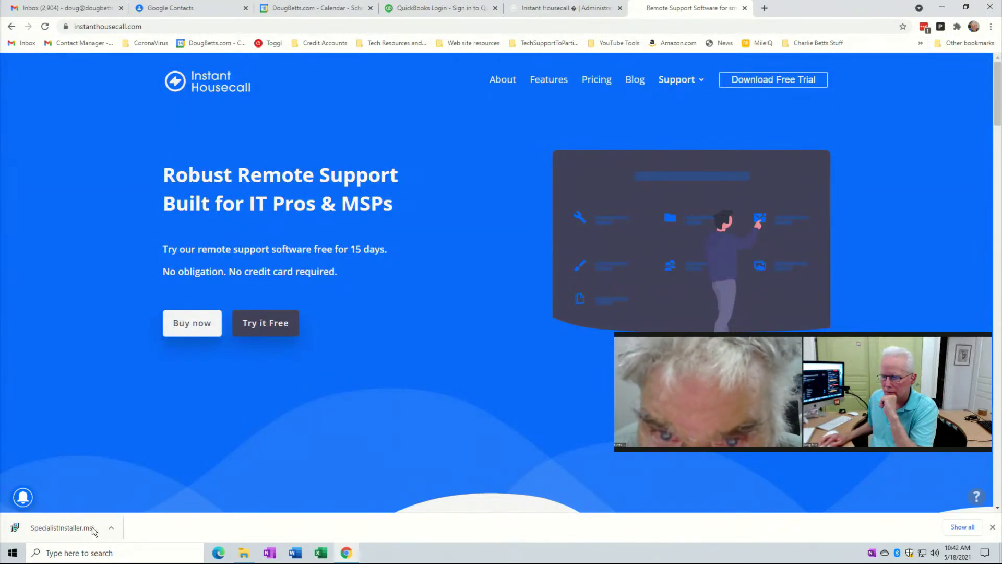
Run SpecialistInstaller.msi, accept the licence, keep the default folder and start installing.
{"action": "left_click", "coordinate": [62, 528]}
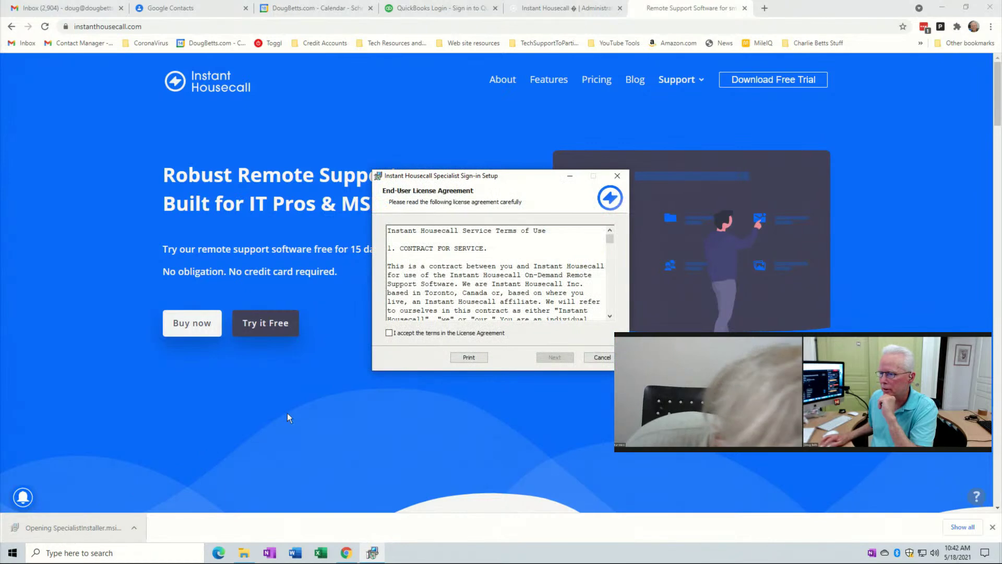
{"action": "left_click", "coordinate": [389, 332]}
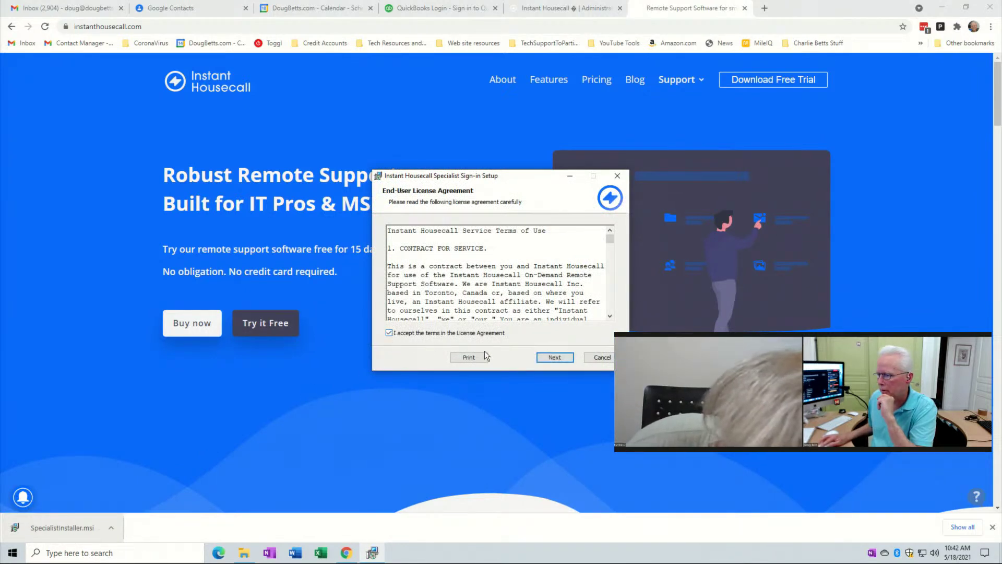
{"action": "left_click", "coordinate": [552, 358]}
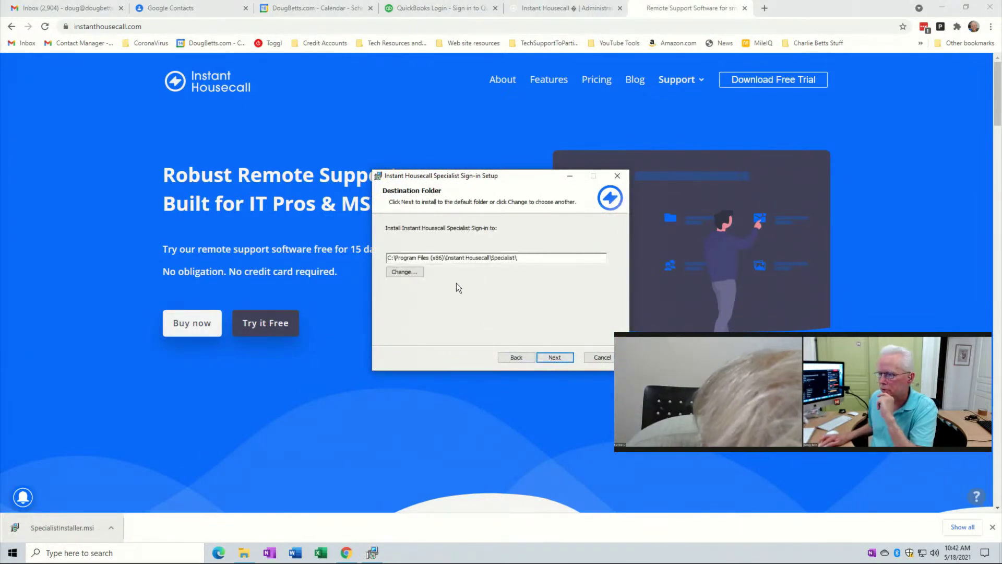
{"action": "left_click", "coordinate": [567, 359]}
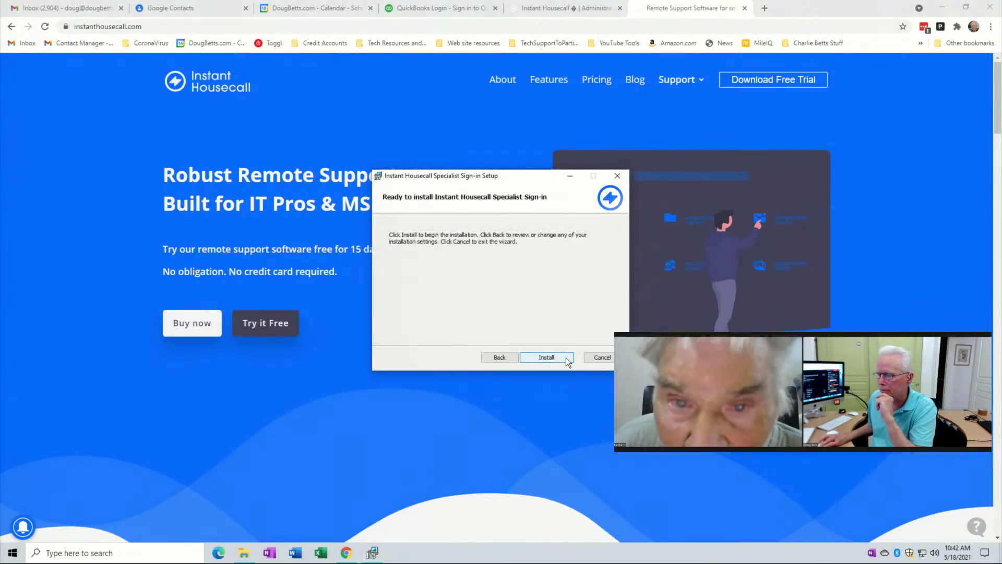
{"action": "left_click", "coordinate": [561, 361]}
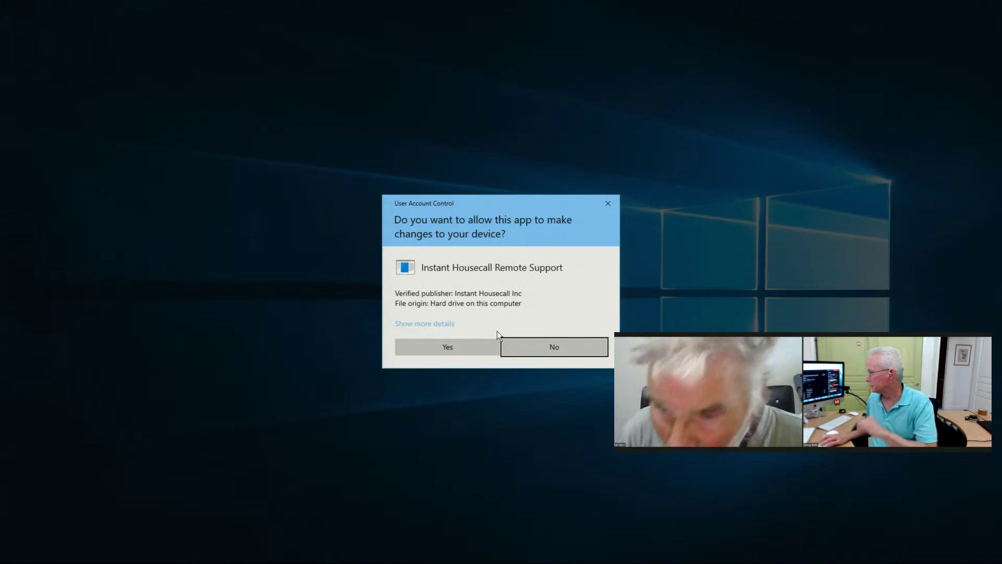
Allow the installer through User Account Control so setup can finish.
{"action": "left_click", "coordinate": [473, 347]}
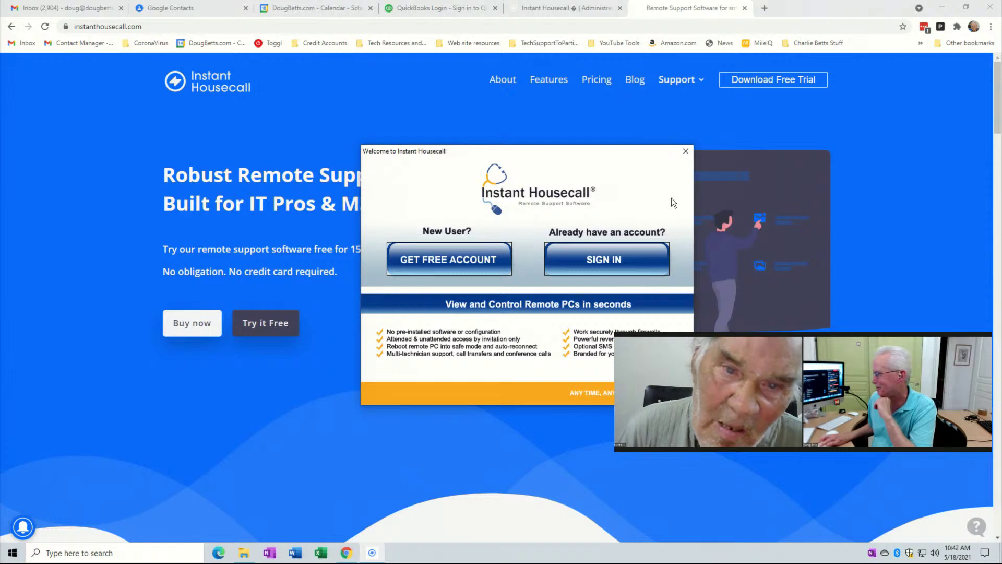
Choose SIGN IN on the Welcome to Instant Housecall window to use an existing account.
{"action": "left_click", "coordinate": [606, 259]}
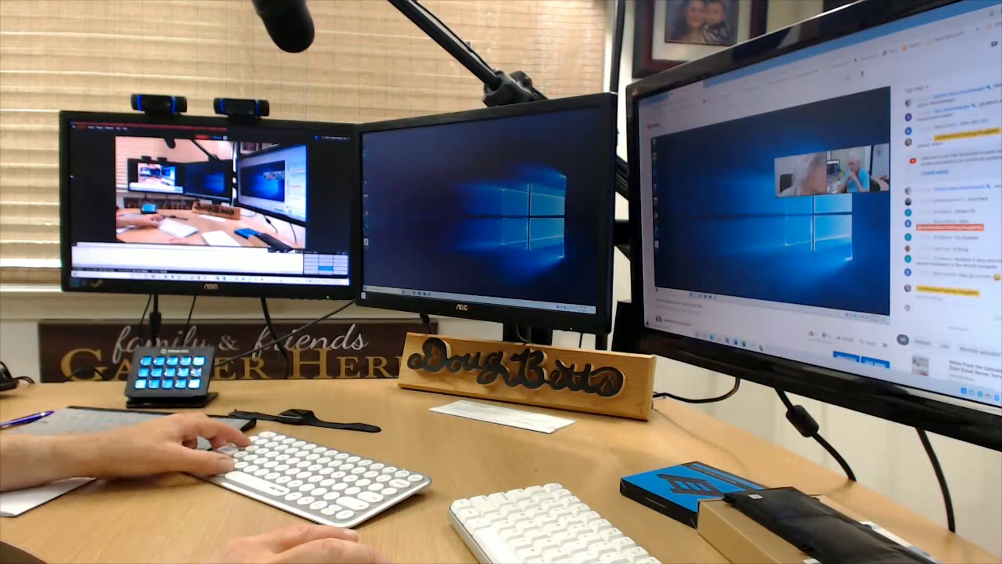
Switch back to Gmail, return to the inbox, and reopen the email for reading.
{"action": "key", "text": "alt+Tab"}
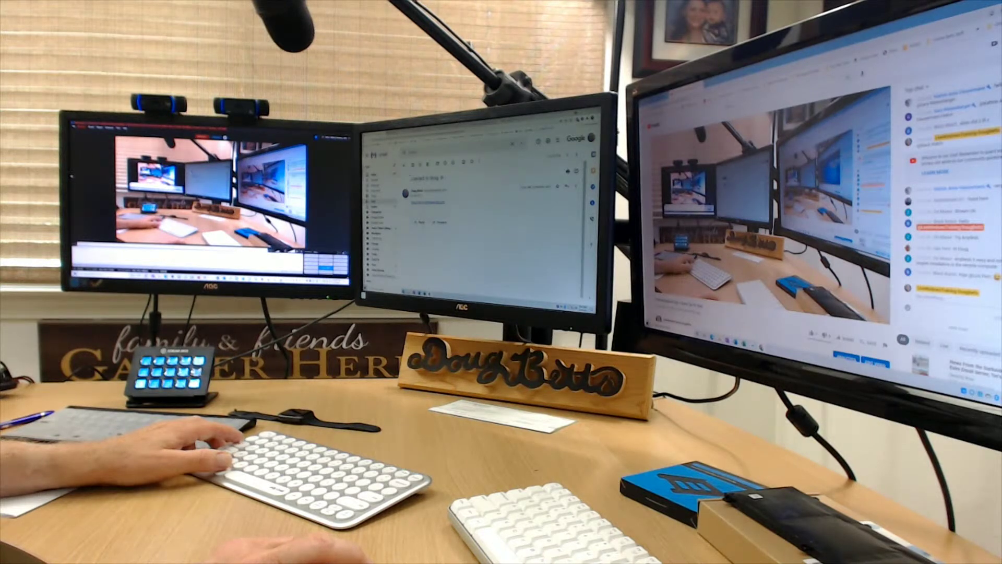
{"action": "key", "text": "u"}
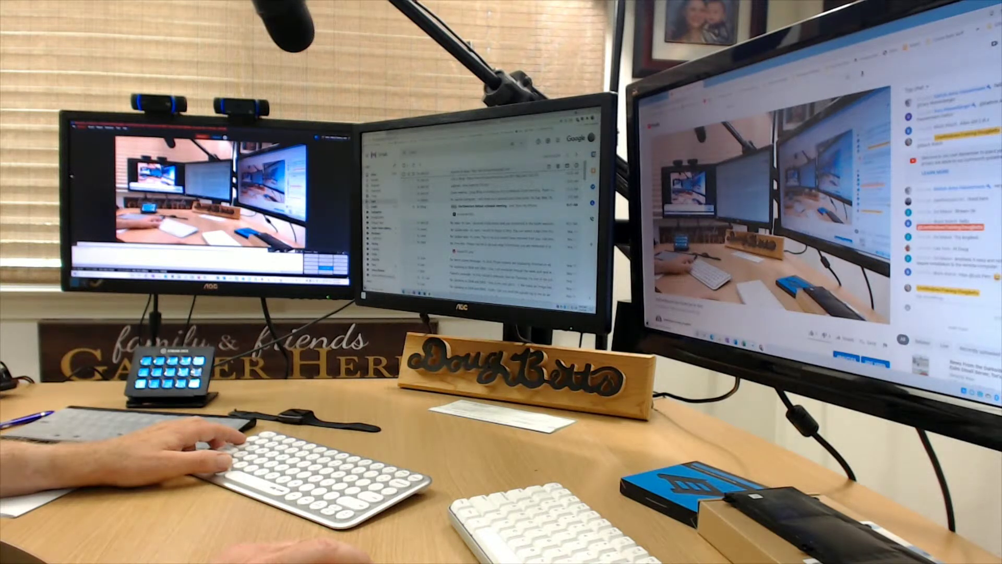
{"action": "key", "text": "o"}
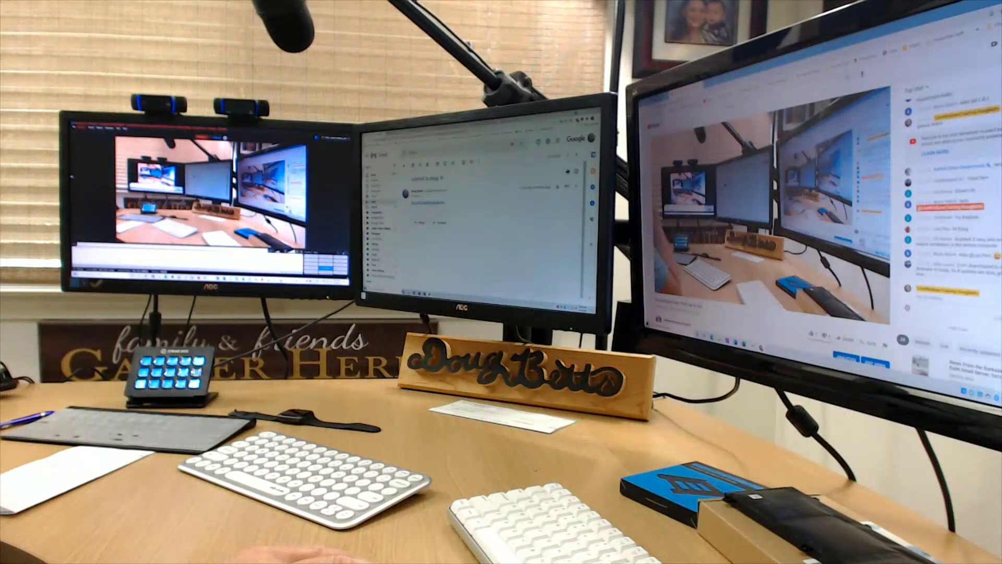
Reply to the open email using the suggested recipient and send it, then show the desktop.
{"action": "left_click", "coordinate": [567, 186]}
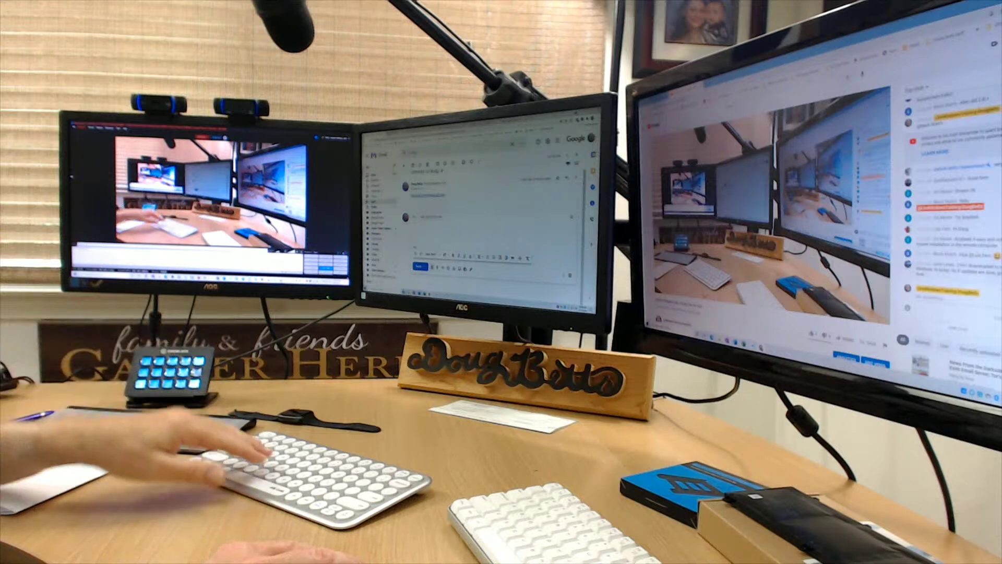
{"action": "type", "text": "d"}
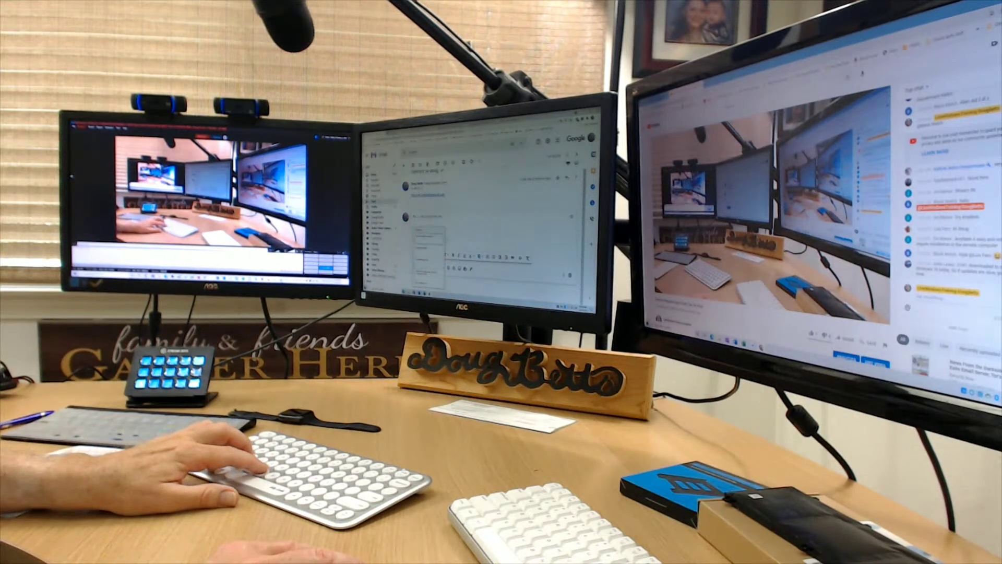
{"action": "key", "text": "Return"}
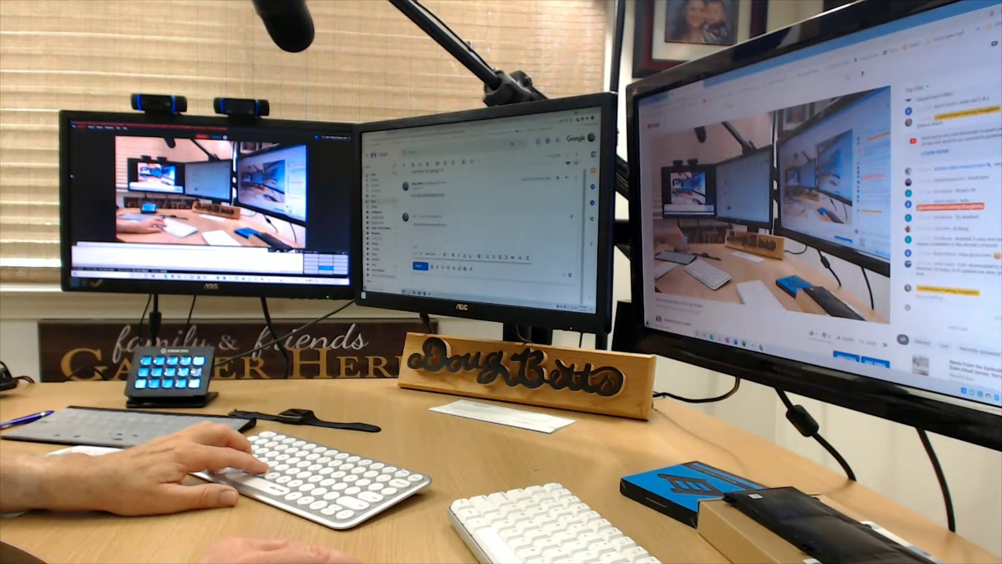
{"action": "key", "text": "ctrl+Return"}
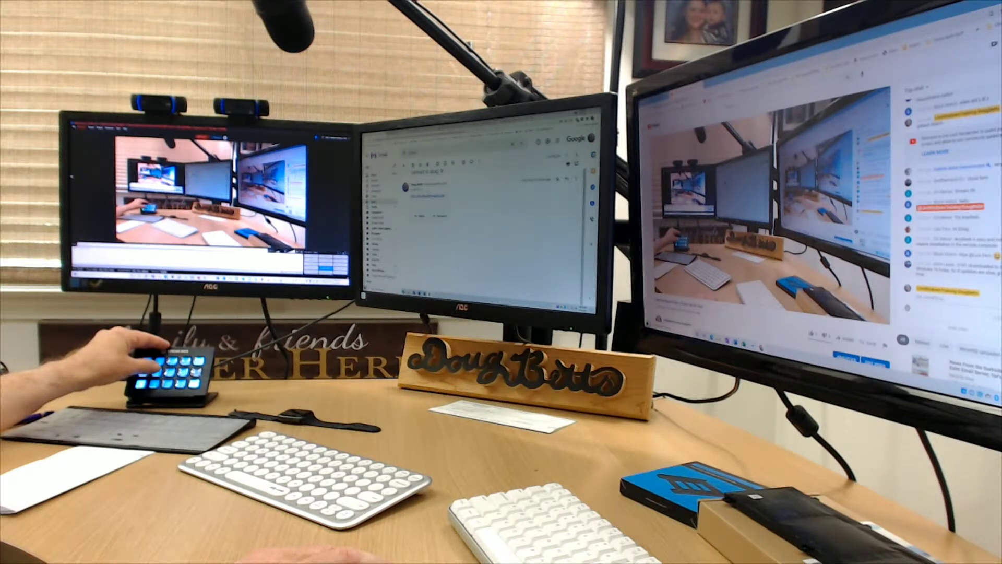
{"action": "key", "text": "super+d"}
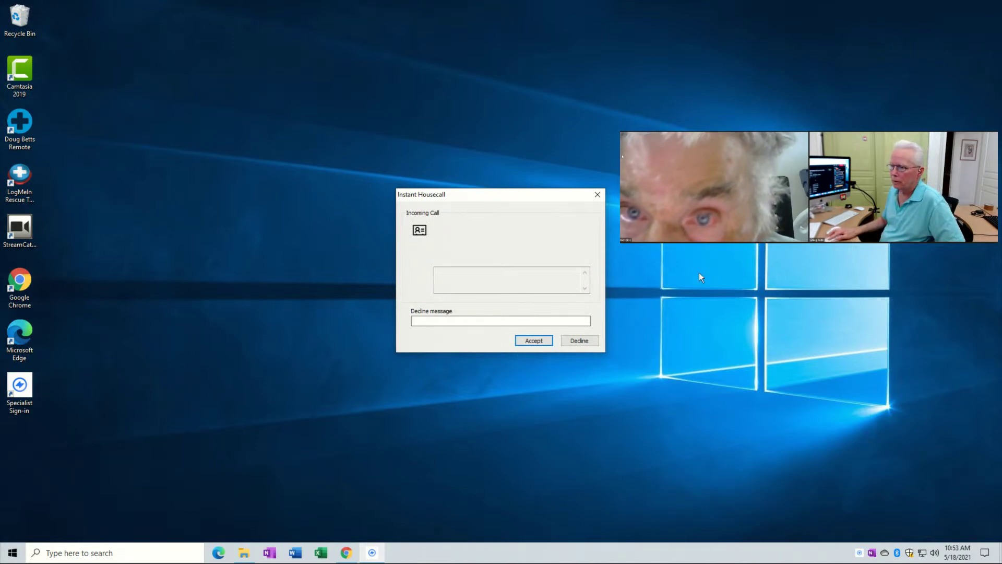
Accept the incoming support call to start the remote session.
{"action": "left_click", "coordinate": [534, 340]}
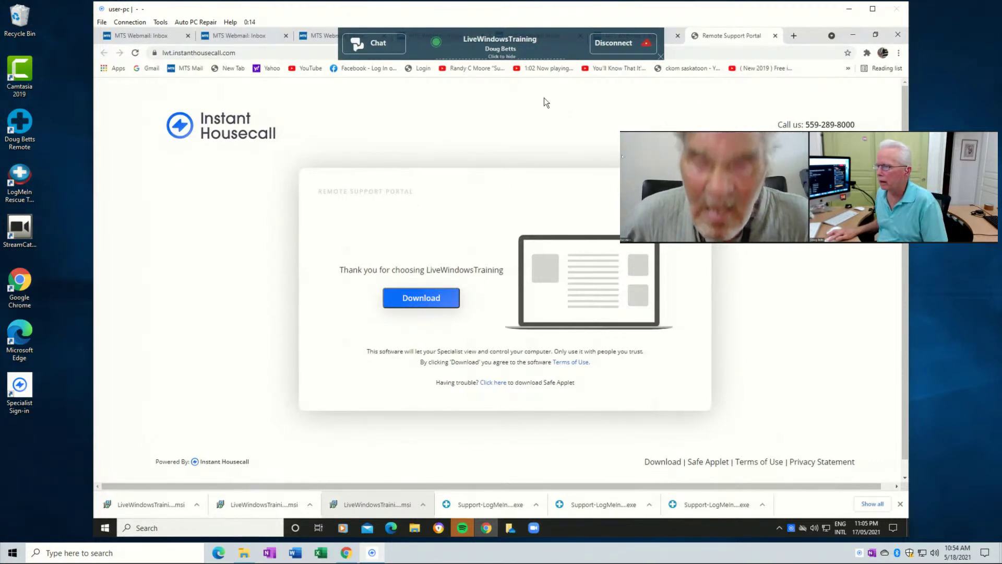
Restore and maximize the remote session window, then minimize the customer's browser.
{"action": "left_click", "coordinate": [849, 10]}
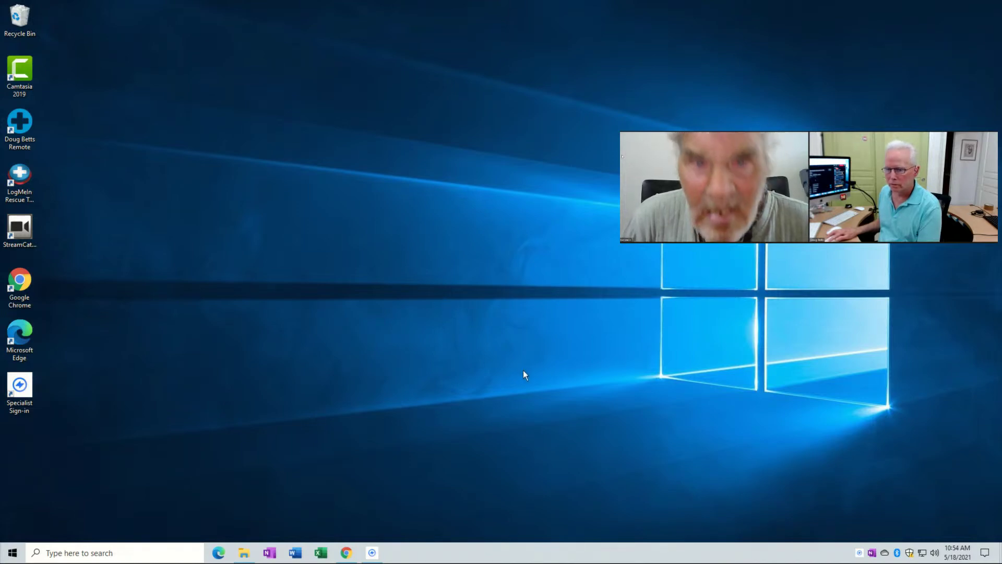
{"action": "left_click", "coordinate": [381, 552]}
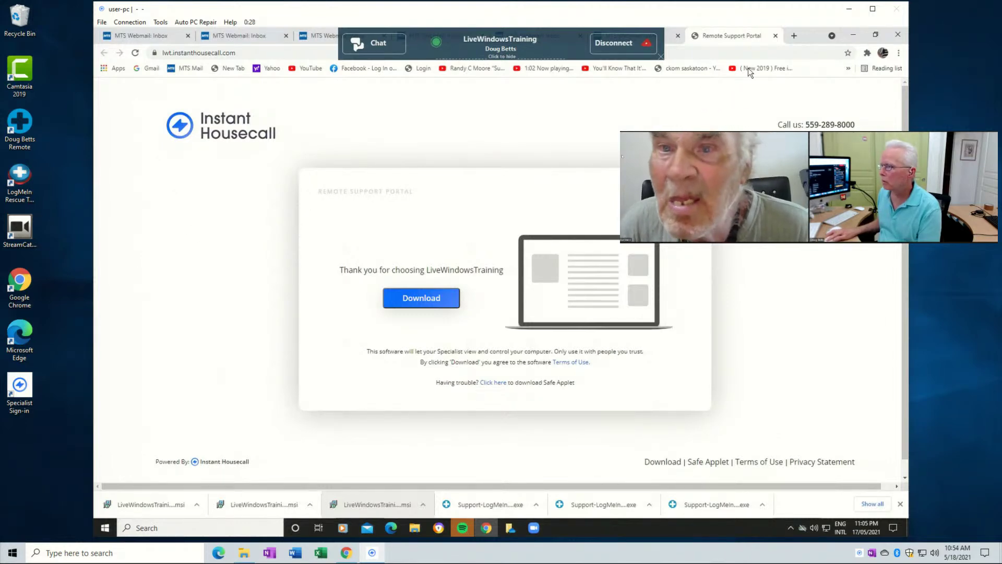
{"action": "left_click", "coordinate": [872, 9]}
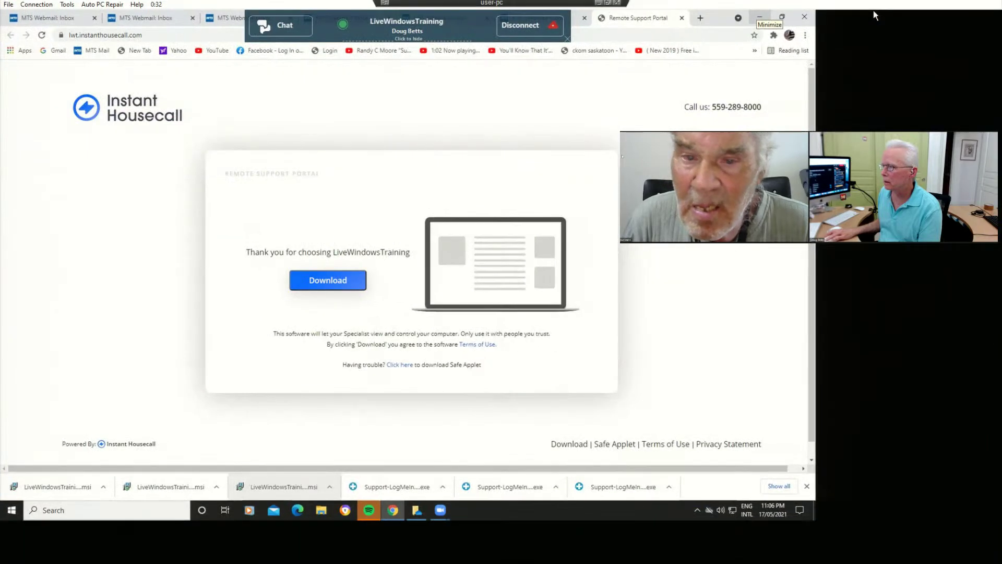
{"action": "left_click", "coordinate": [759, 21]}
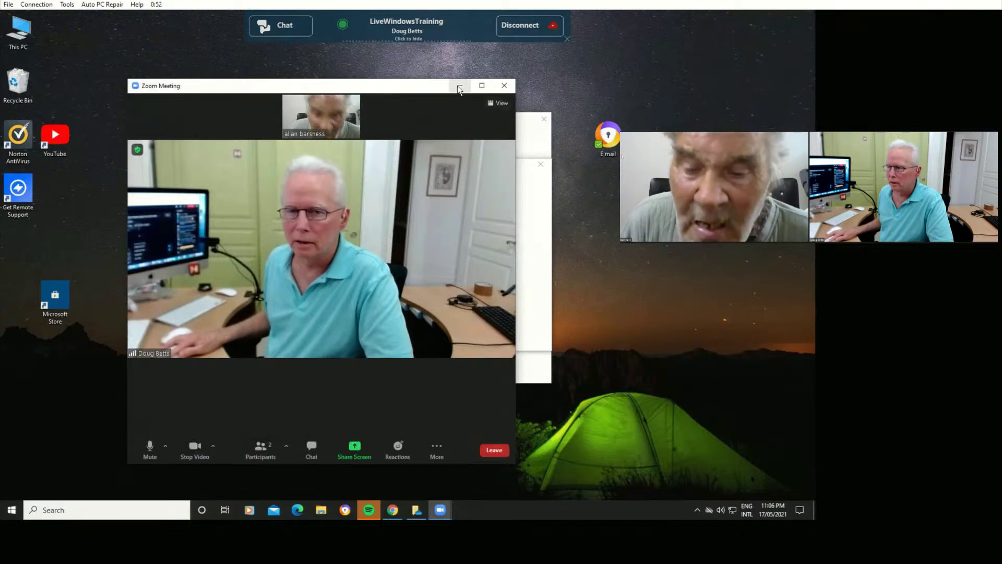
Minimize the customer's Zoom meeting, move the floating video aside, and minimize Zoom Cloud Meetings.
{"action": "left_click", "coordinate": [458, 88]}
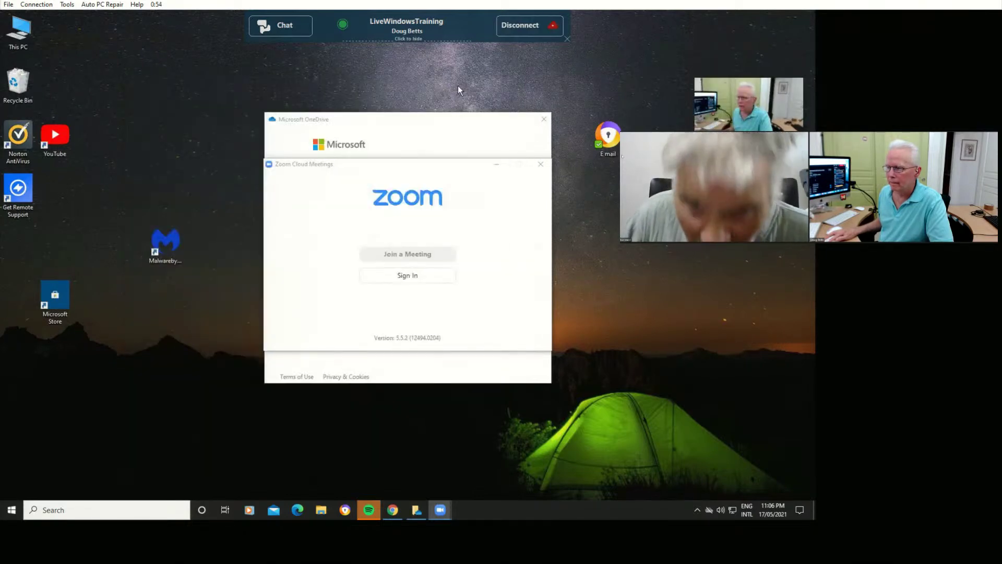
{"action": "mouse_move", "coordinate": [754, 104]}
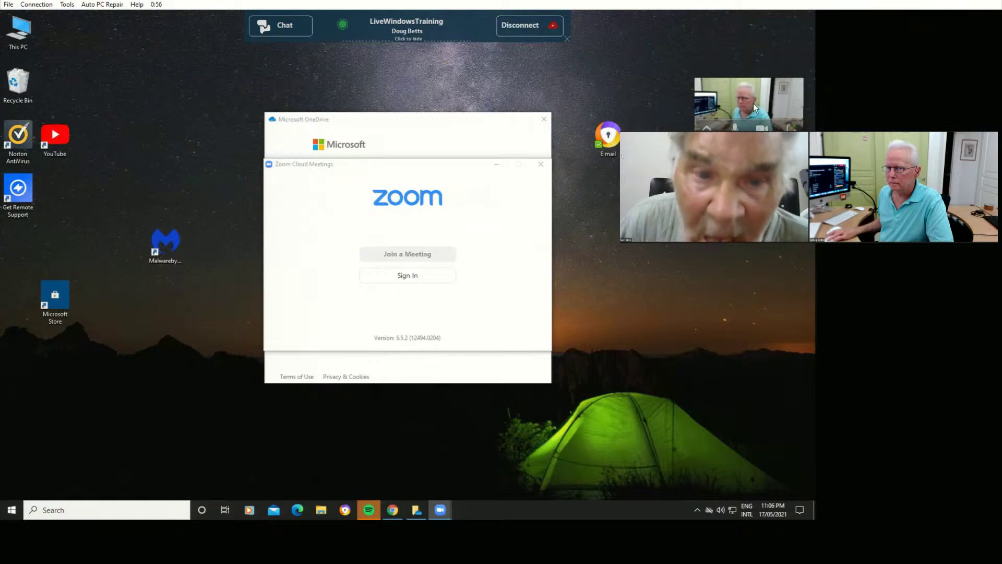
{"action": "left_click_drag", "start_coordinate": [753, 103], "coordinate": [756, 177]}
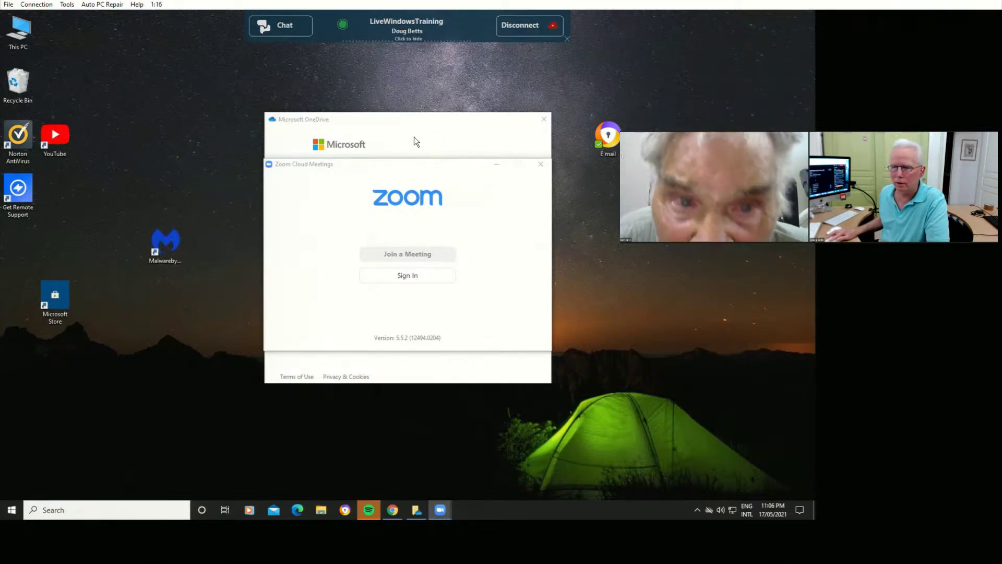
{"action": "left_click", "coordinate": [439, 169]}
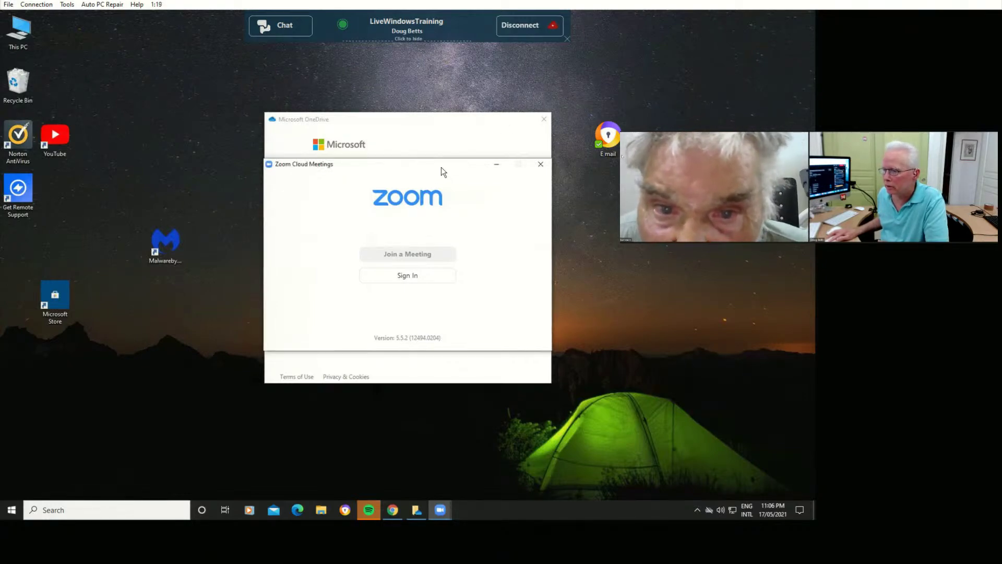
{"action": "left_click", "coordinate": [496, 165]}
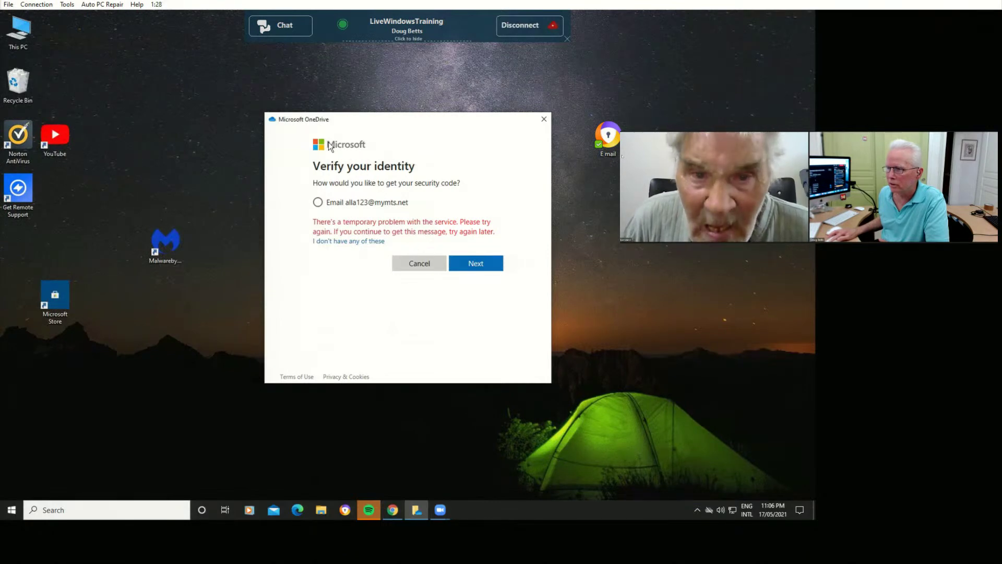
Close the OneDrive 'Verify your identity' dialog on the customer's desktop.
{"action": "left_click", "coordinate": [541, 124]}
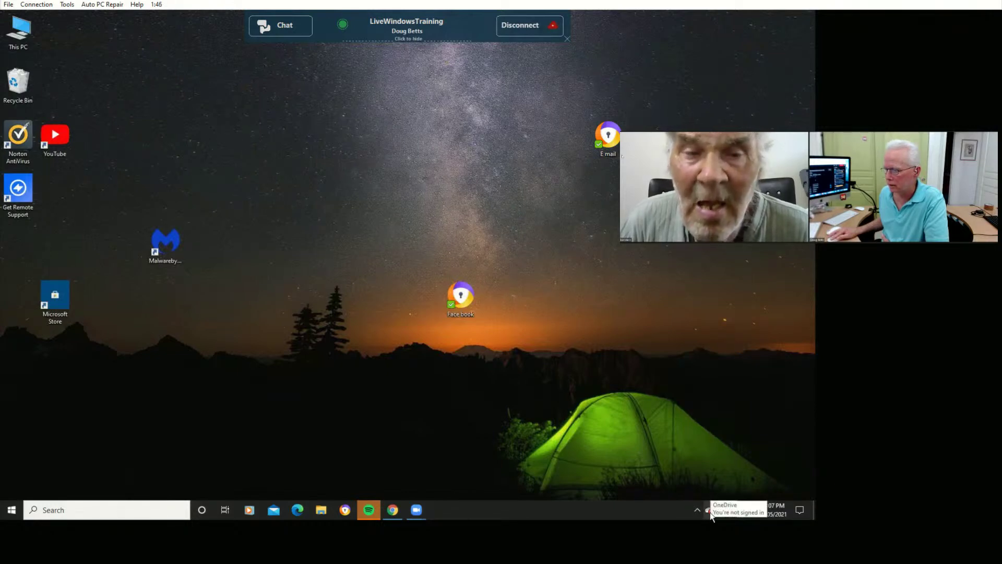
Open OneDrive Settings from the tray, review the Settings, Account and About tabs, and cancel.
{"action": "left_click", "coordinate": [708, 510]}
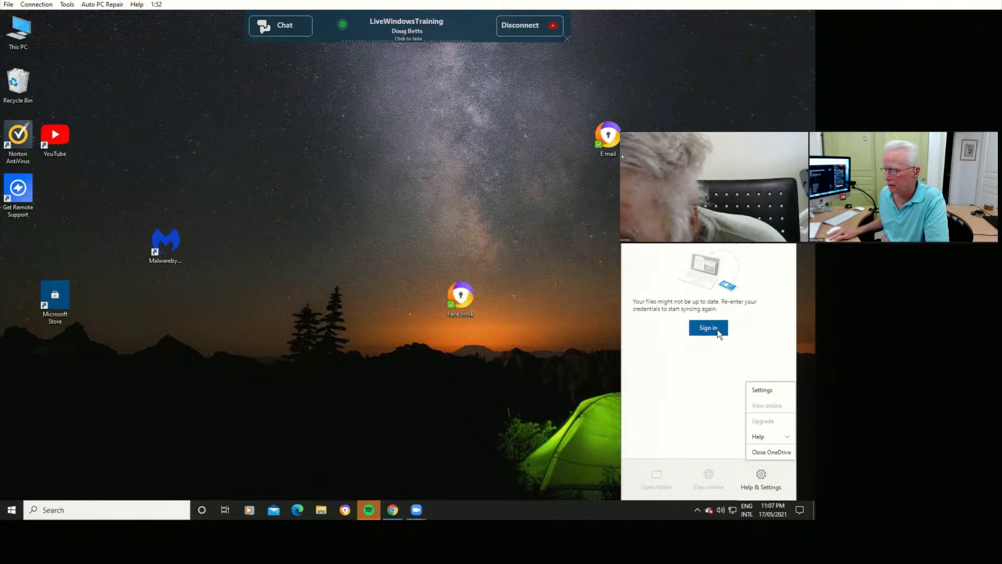
{"action": "left_click", "coordinate": [761, 391]}
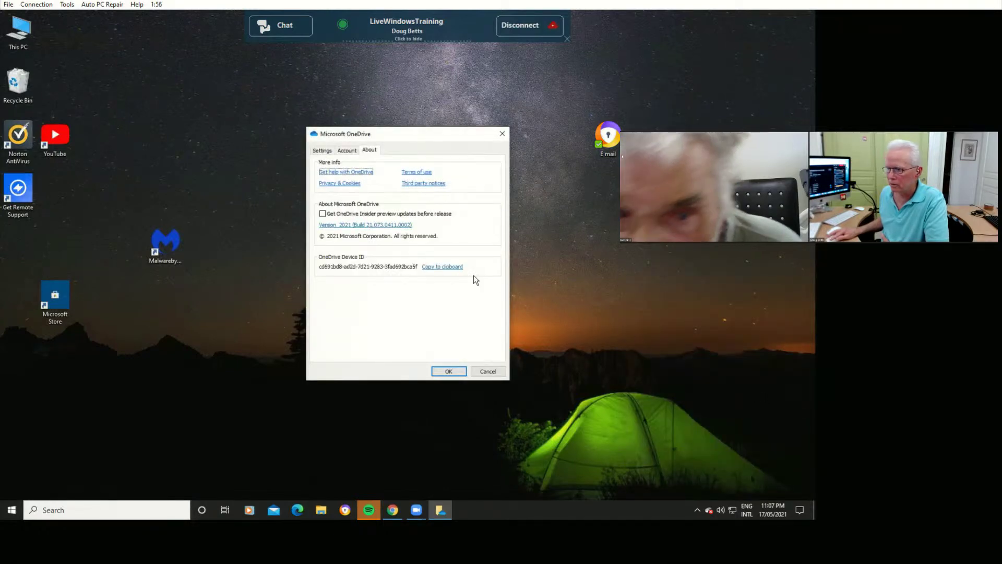
{"action": "left_click", "coordinate": [322, 152]}
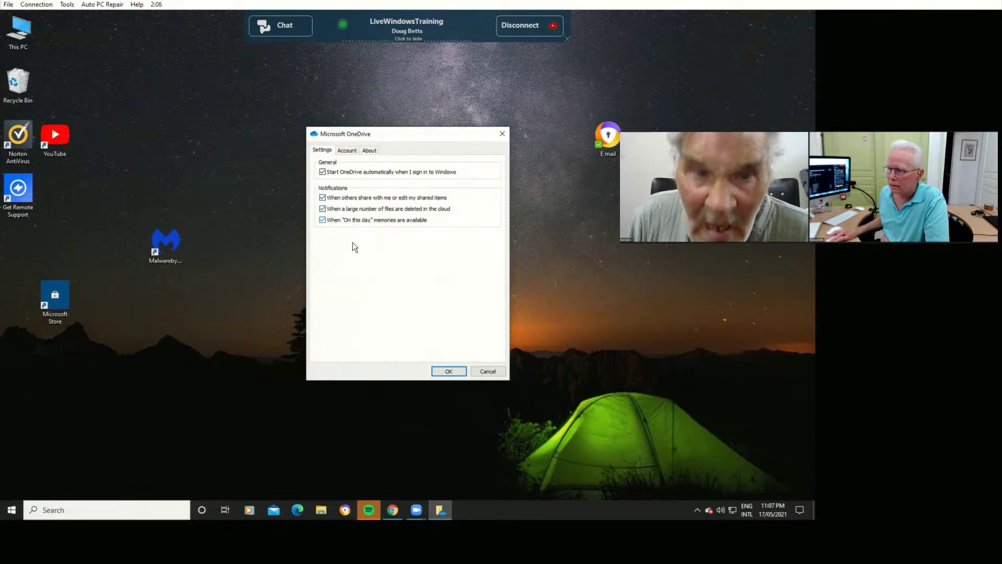
{"action": "left_click", "coordinate": [349, 152]}
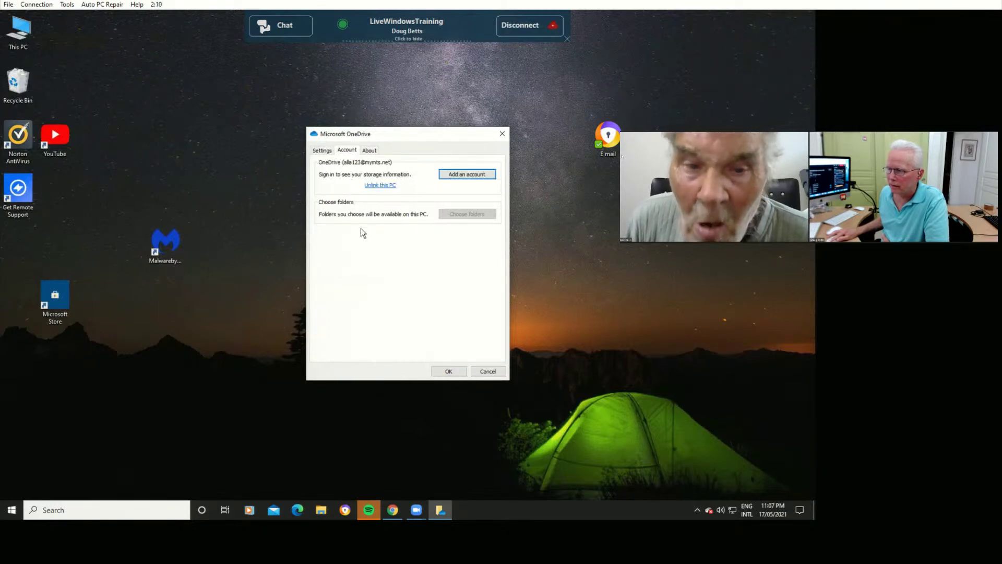
{"action": "left_click", "coordinate": [369, 153]}
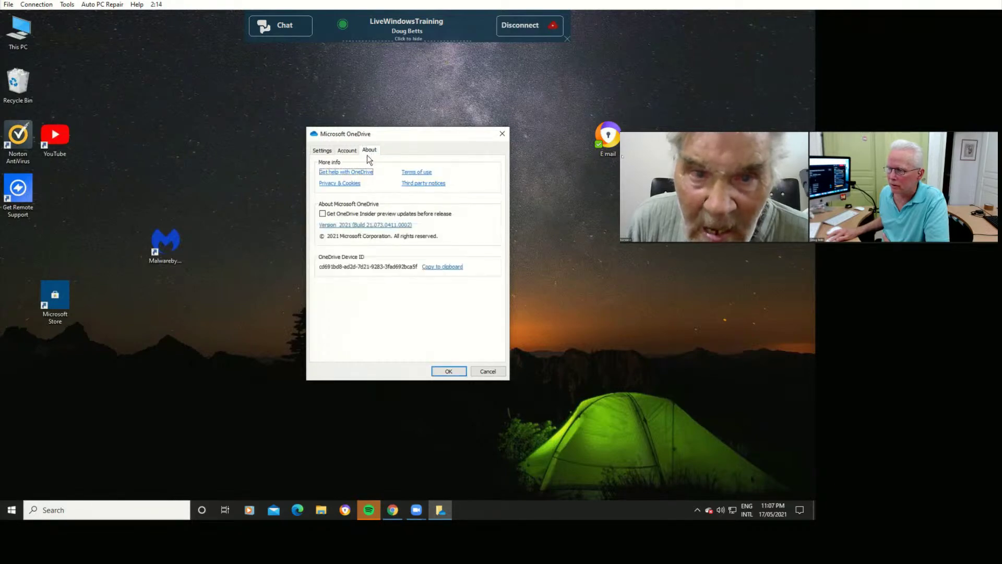
{"action": "left_click", "coordinate": [485, 372]}
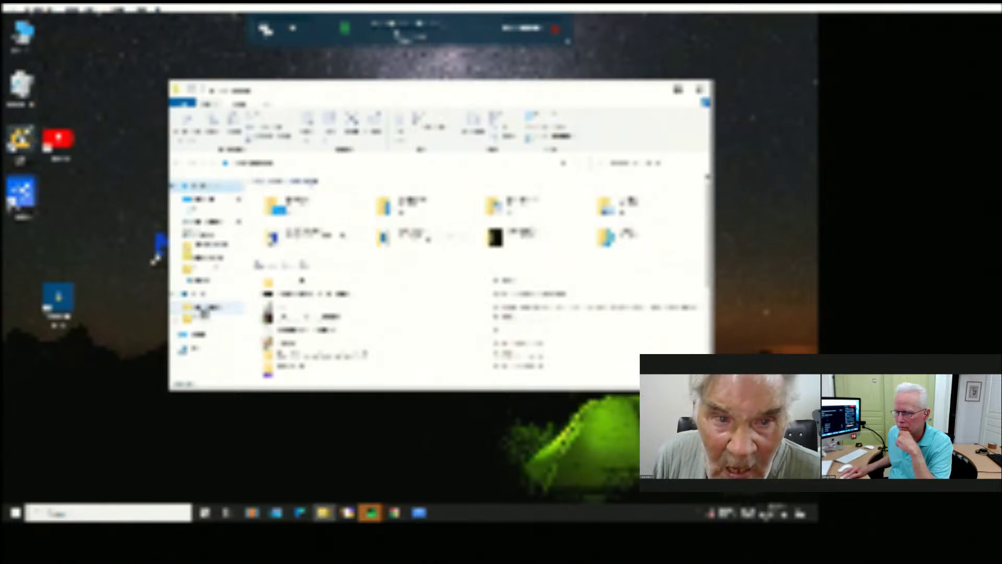
View OneDrive Documents, then Pictures, then Documents again from the navigation pane.
{"action": "left_click", "coordinate": [203, 309]}
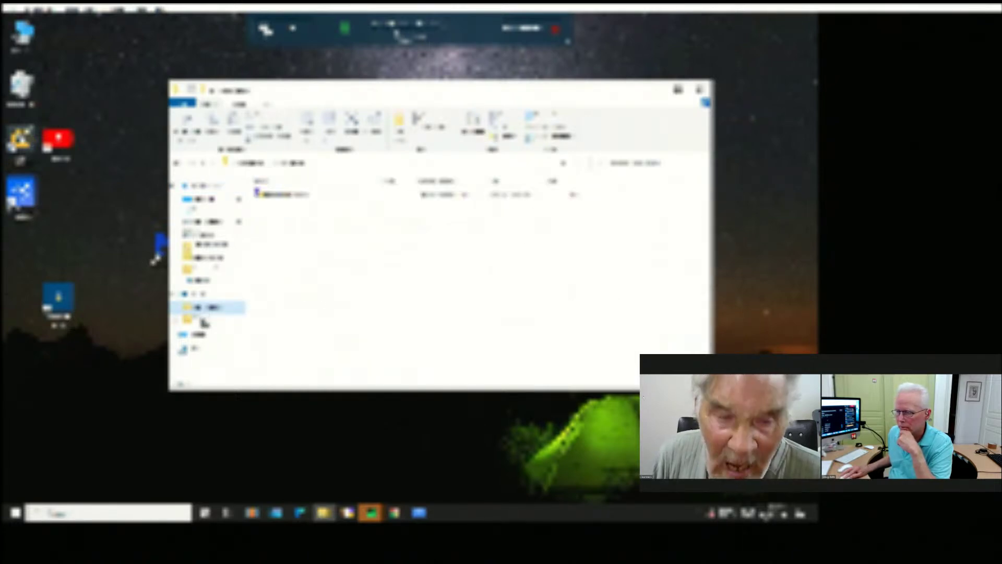
{"action": "left_click", "coordinate": [204, 319]}
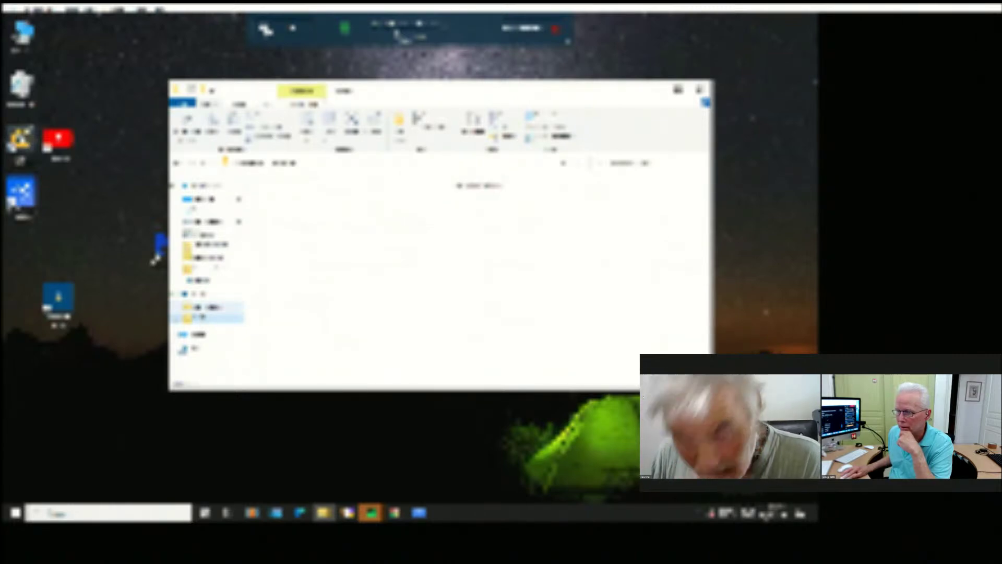
{"action": "left_click", "coordinate": [203, 308]}
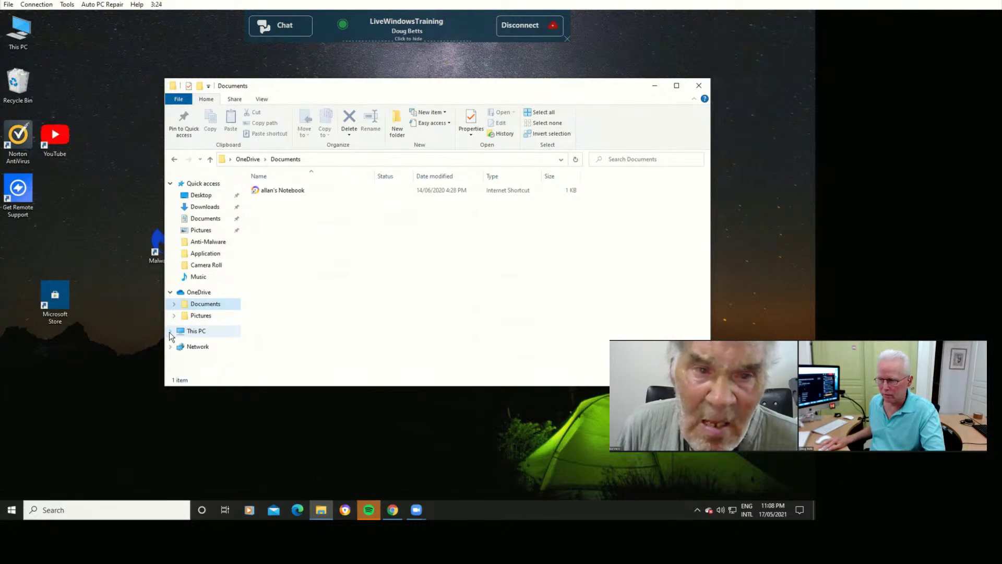
Expand This PC and its subfolders in the navigation pane down to Users > User > OneDrive.
{"action": "left_click", "coordinate": [170, 331]}
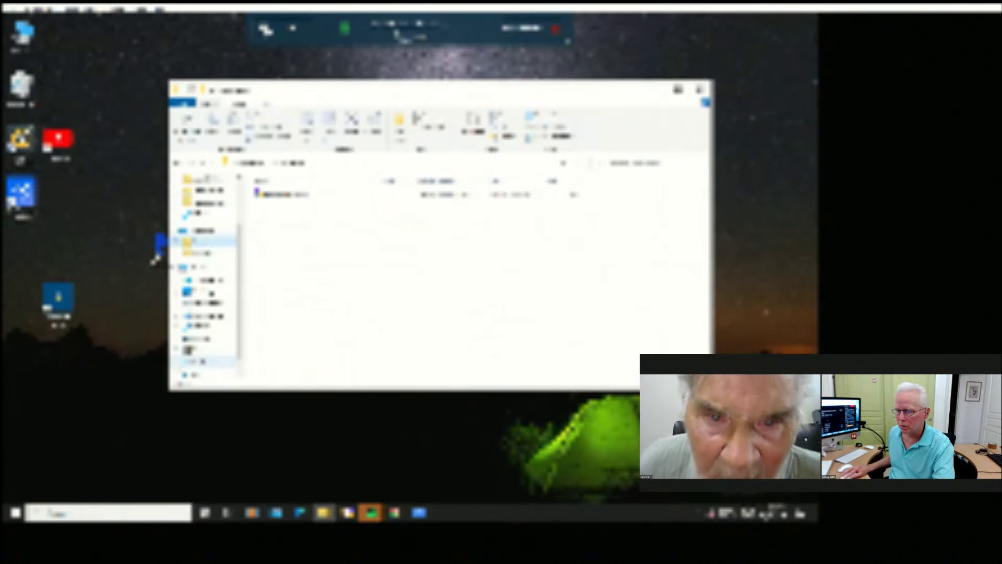
{"action": "scroll", "coordinate": [208, 293], "scroll_direction": "down", "scroll_amount": 3}
{"action": "scroll", "coordinate": [209, 272], "scroll_direction": "down", "scroll_amount": 2}
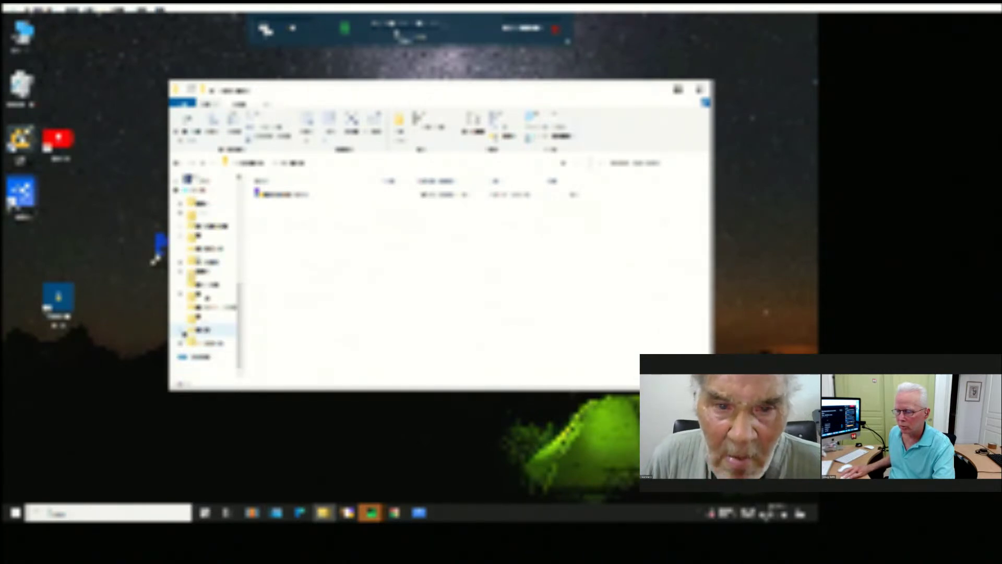
{"action": "left_click", "coordinate": [182, 331]}
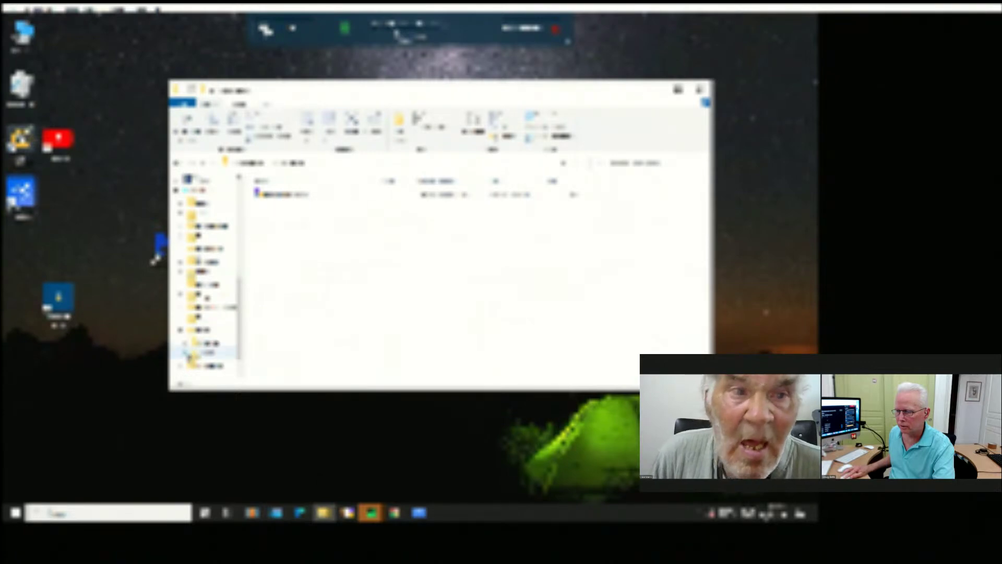
{"action": "scroll", "coordinate": [242, 333], "scroll_direction": "down", "scroll_amount": 3}
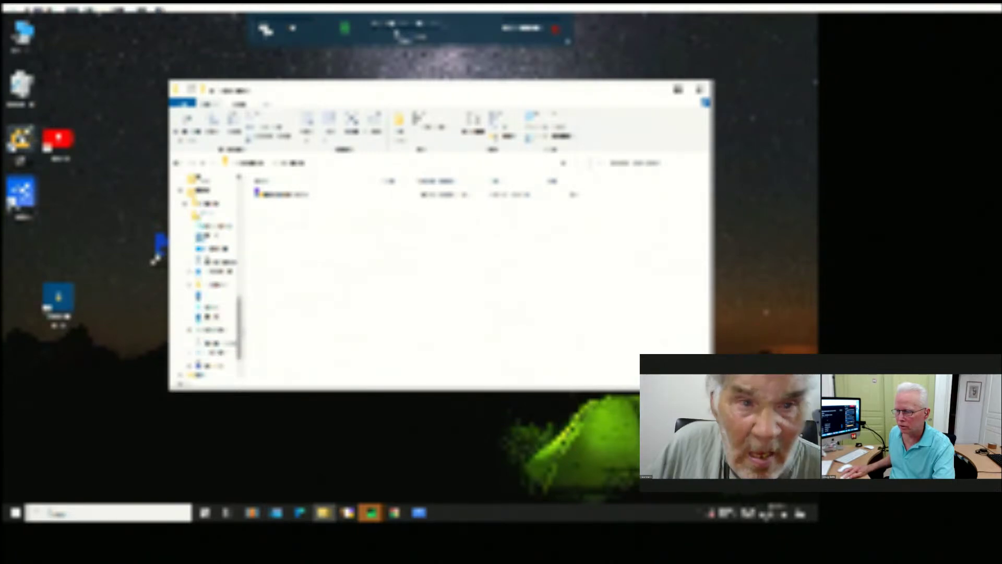
{"action": "scroll", "coordinate": [241, 334], "scroll_direction": "down", "scroll_amount": 5}
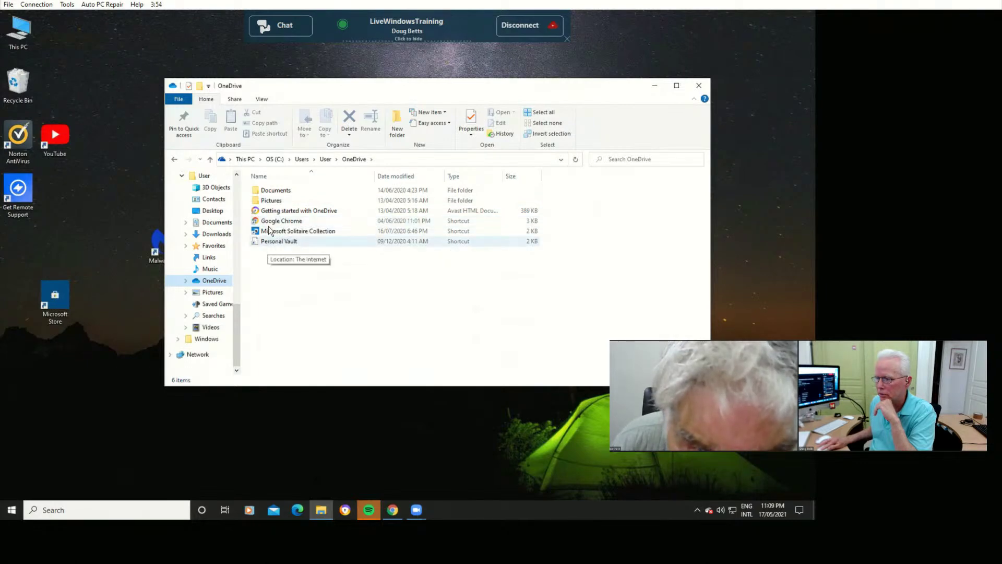
Open OneDrive's Documents and Pictures folders in turn, returning to OneDrive after each.
{"action": "double_click", "coordinate": [275, 192]}
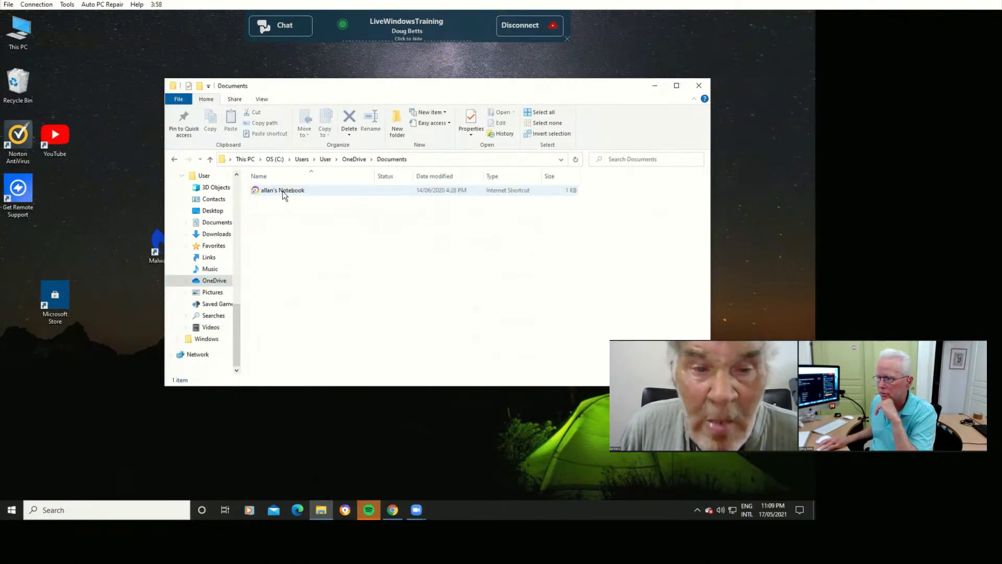
{"action": "left_click", "coordinate": [352, 162]}
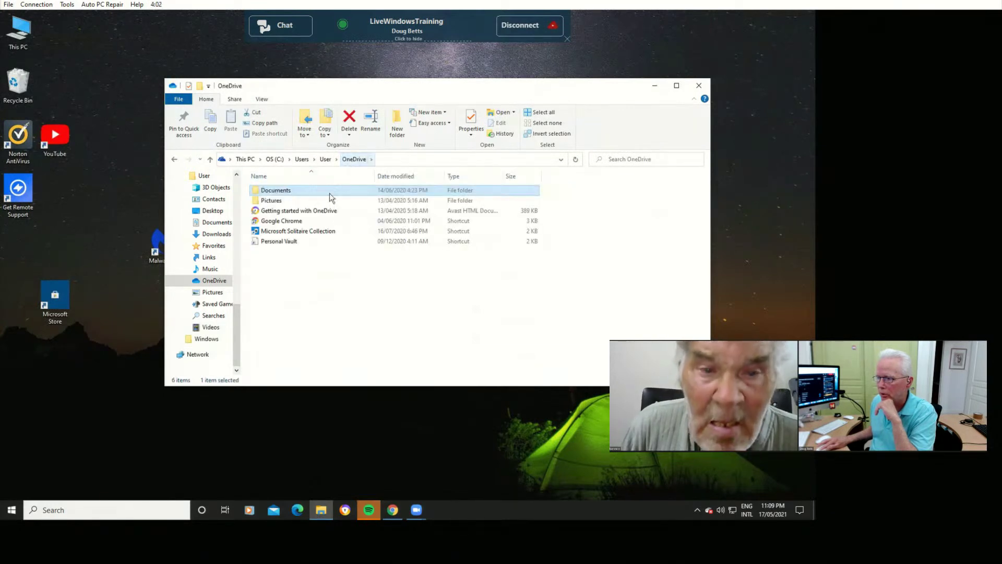
{"action": "double_click", "coordinate": [278, 202]}
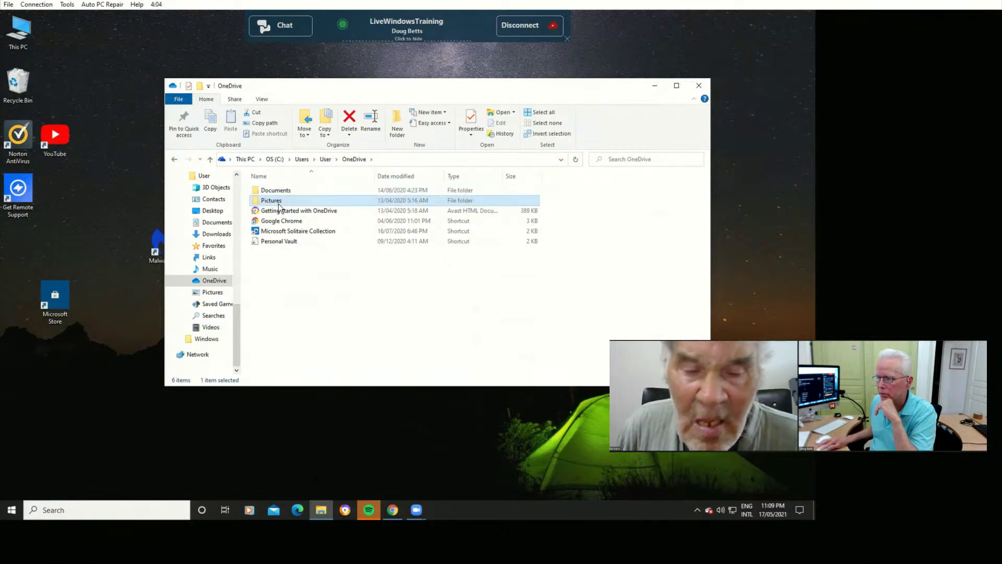
{"action": "left_click", "coordinate": [355, 159]}
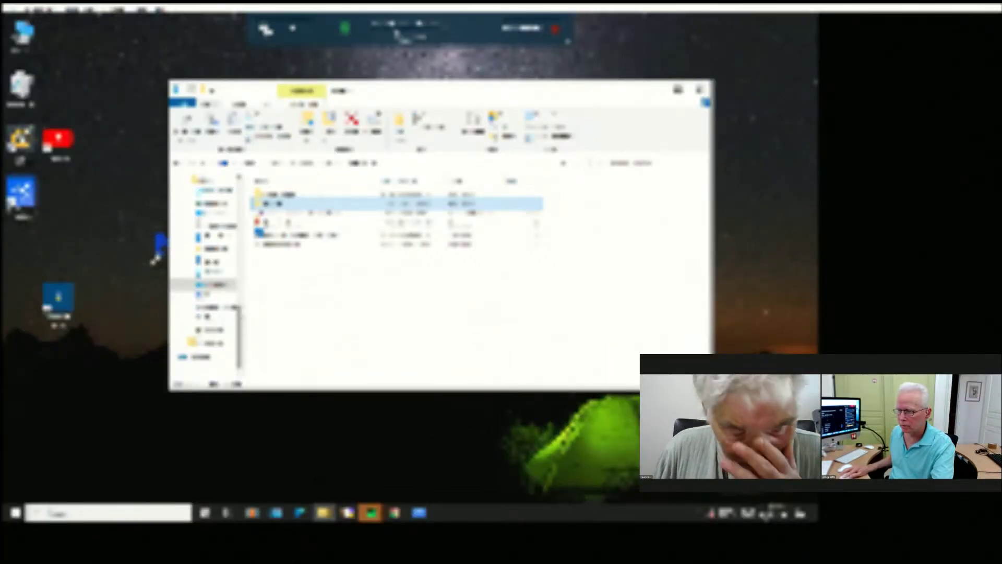
Open the local Documents folder, then Pictures, from Quick access.
{"action": "scroll", "coordinate": [206, 277], "scroll_direction": "up", "scroll_amount": 10}
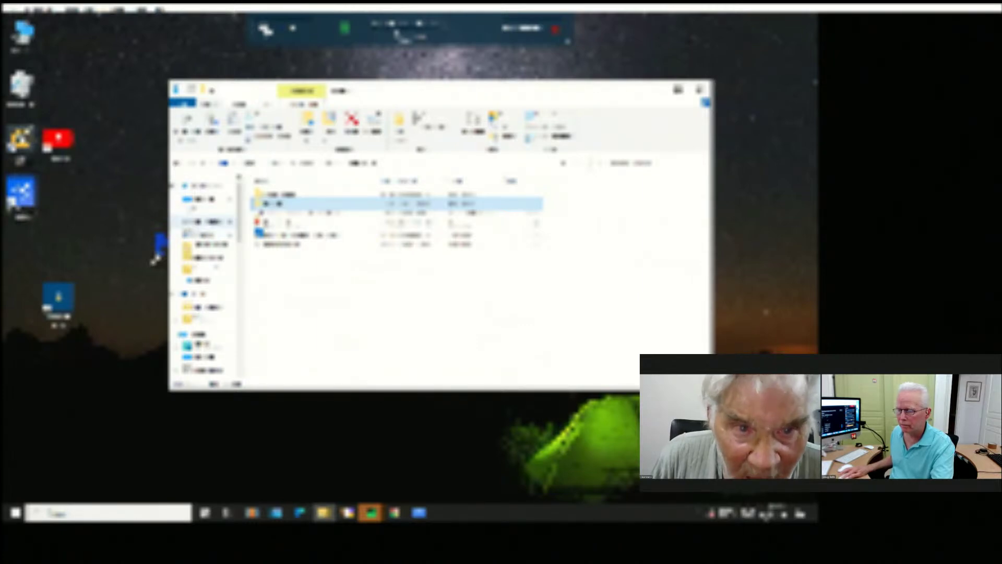
{"action": "left_click", "coordinate": [204, 222]}
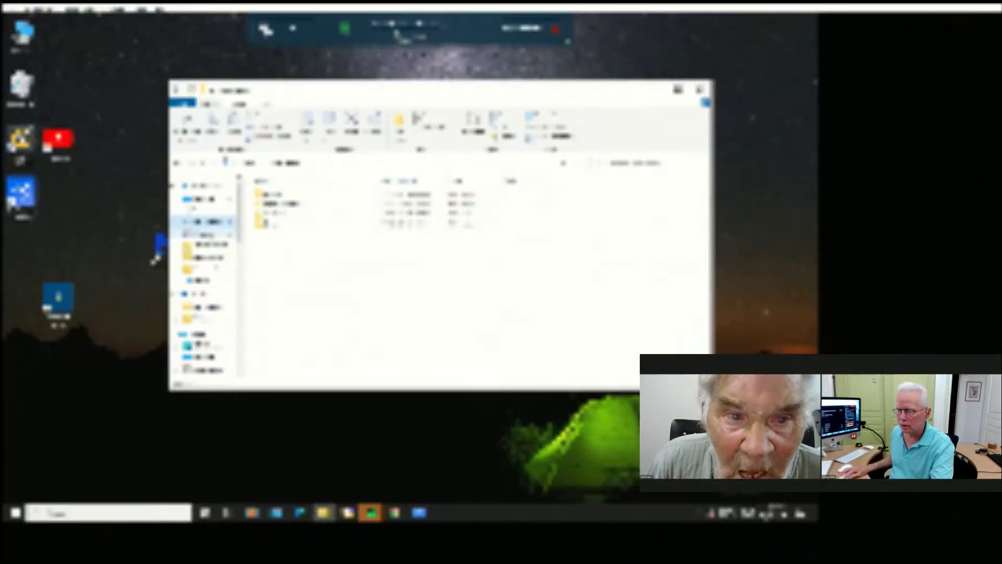
{"action": "left_click", "coordinate": [217, 233]}
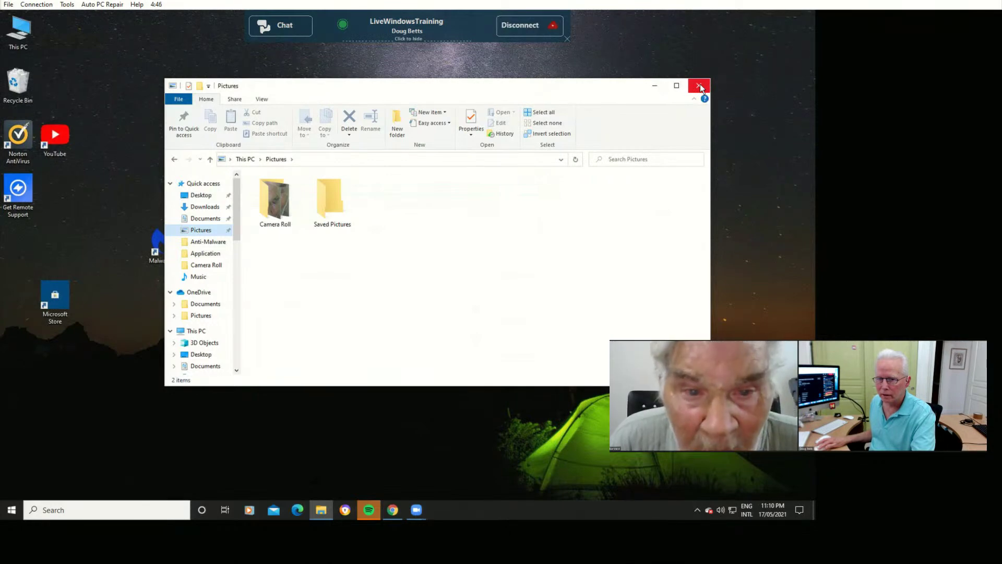
Close File Explorer on the customer's PC and bring the Chrome window to the front.
{"action": "left_click", "coordinate": [700, 86]}
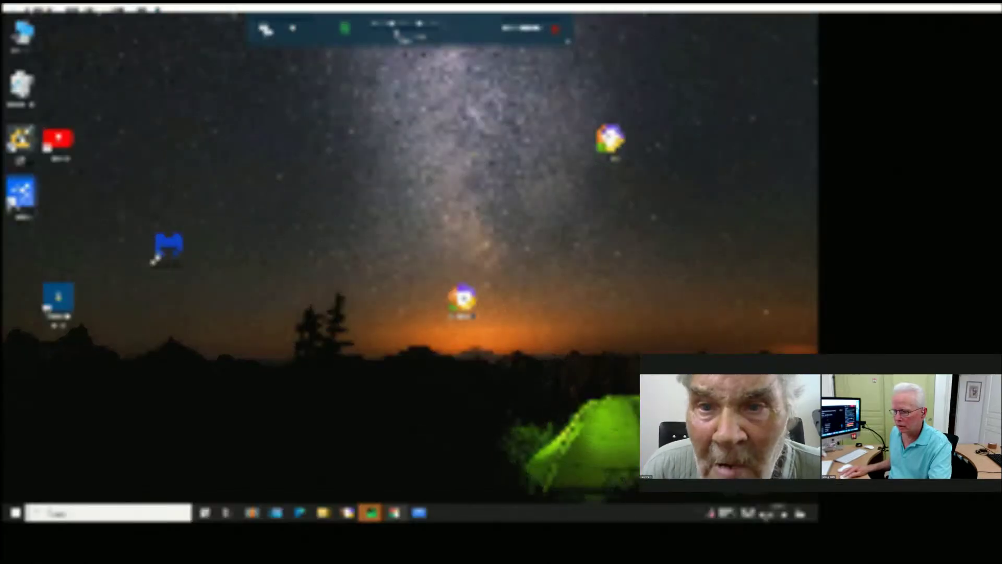
{"action": "left_click", "coordinate": [395, 513]}
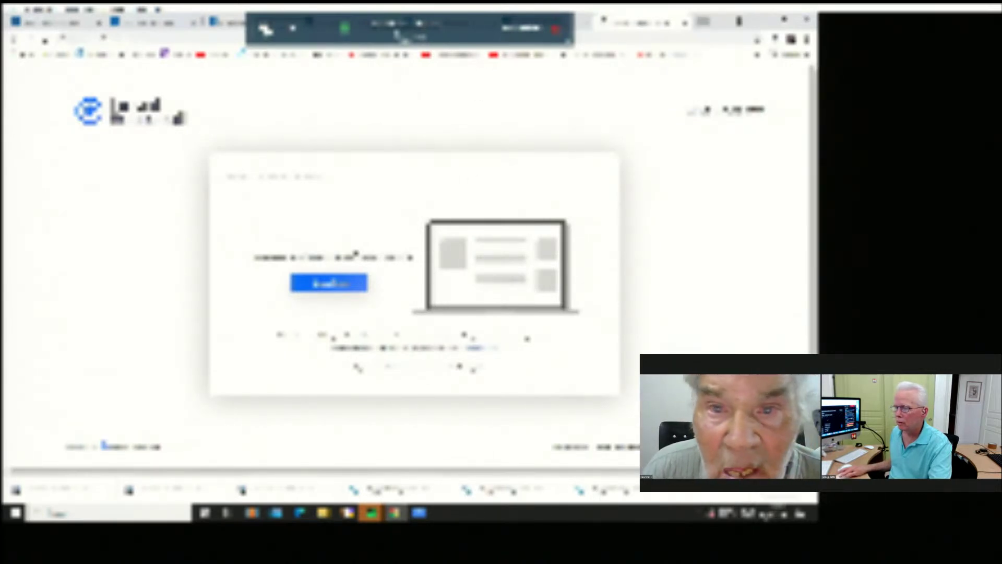
Open a new Chrome tab and go to onedrive.live.com.
{"action": "key", "text": "ctrl+t"}
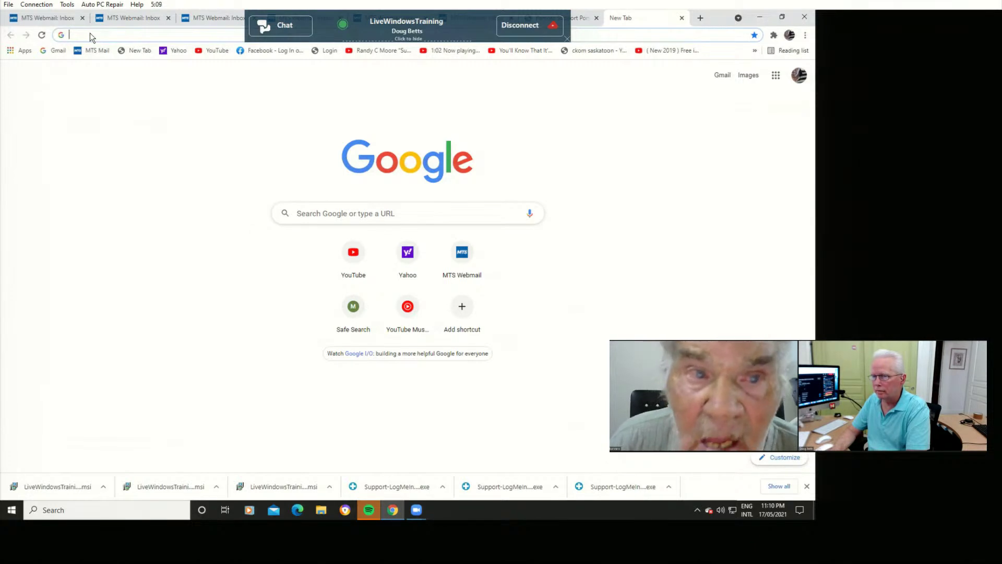
{"action": "type", "text": "one"}
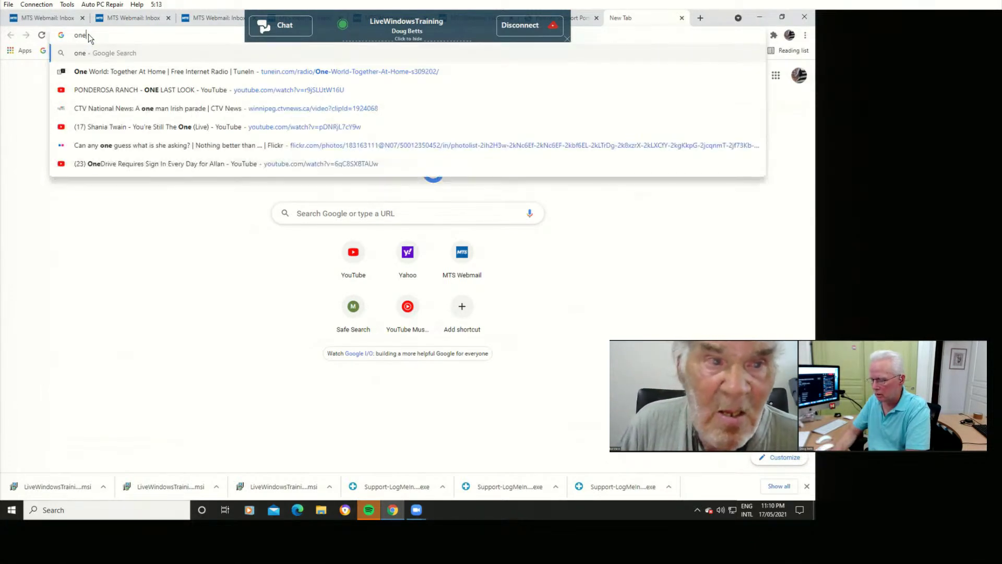
{"action": "type", "text": "drive"}
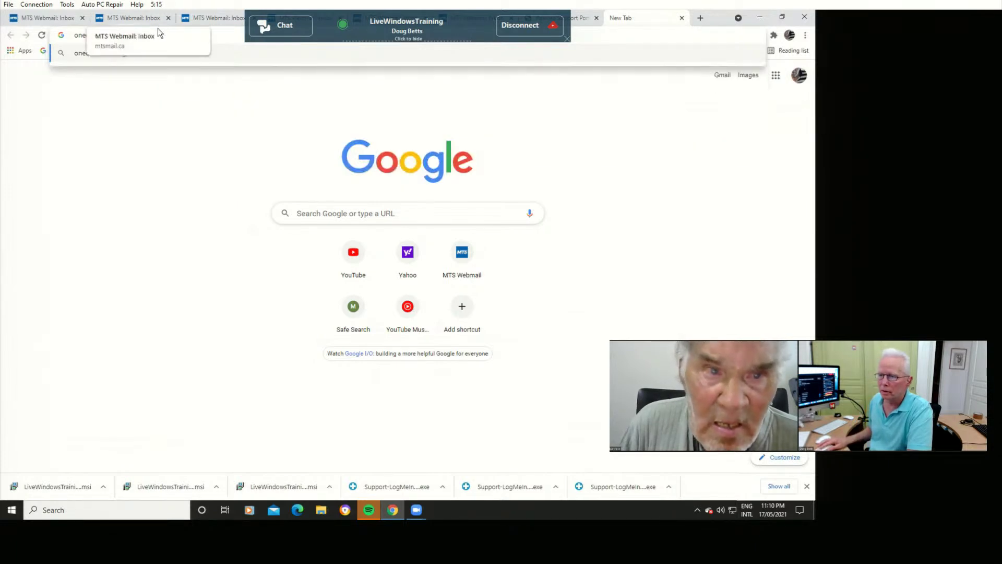
{"action": "type", "text": "r"}
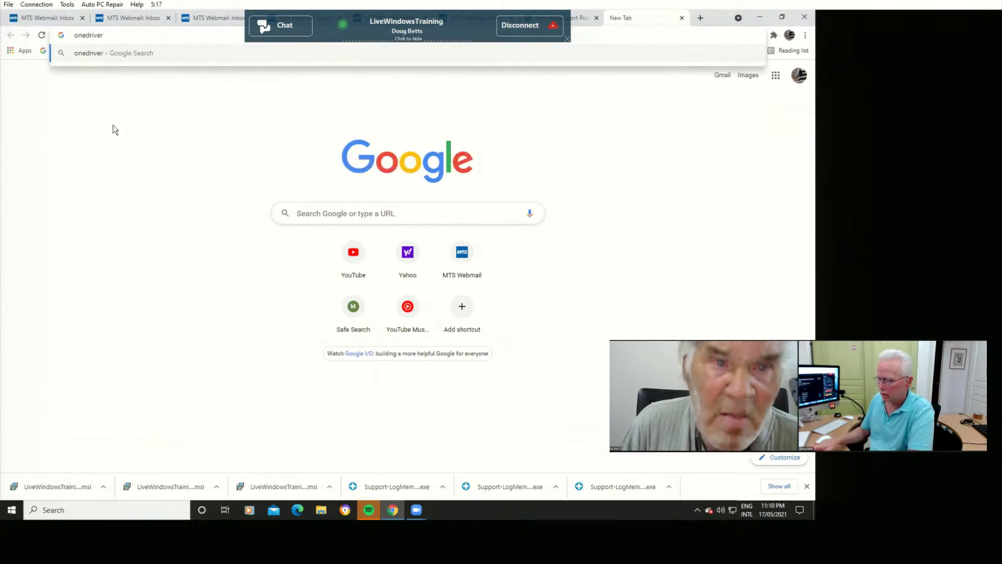
{"action": "key", "text": "BackSpace"}
{"action": "type", "text": "."}
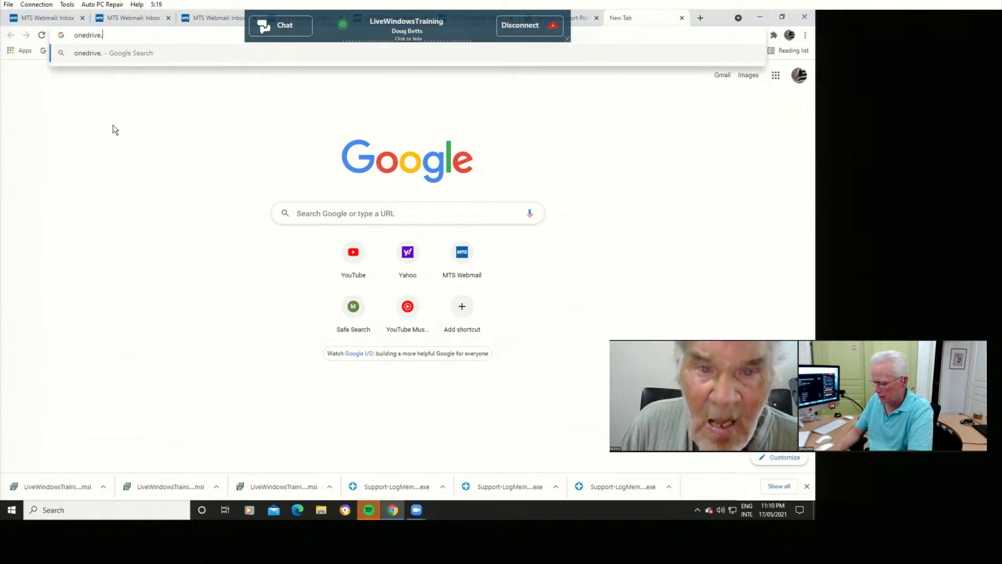
{"action": "type", "text": "live"}
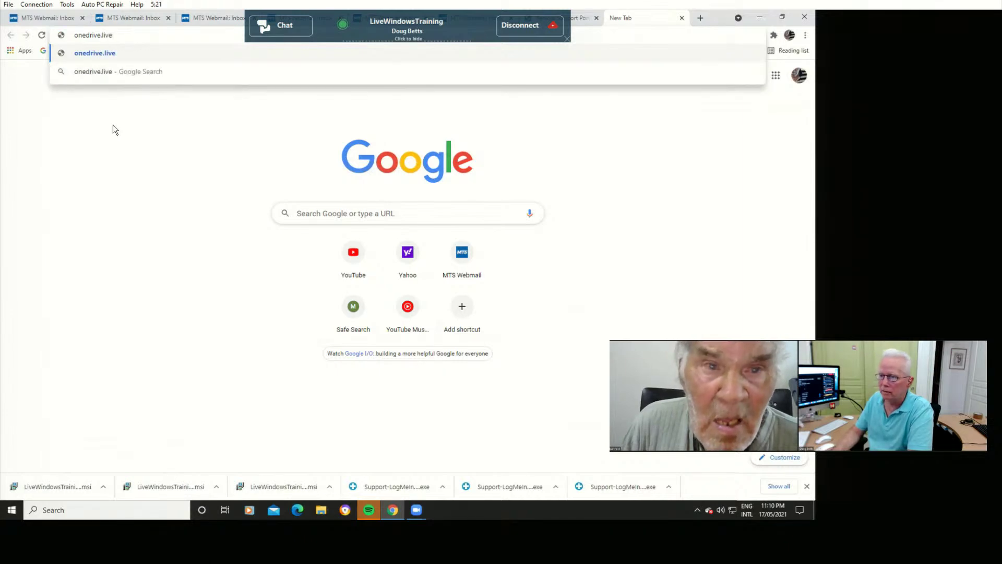
{"action": "type", "text": ".com"}
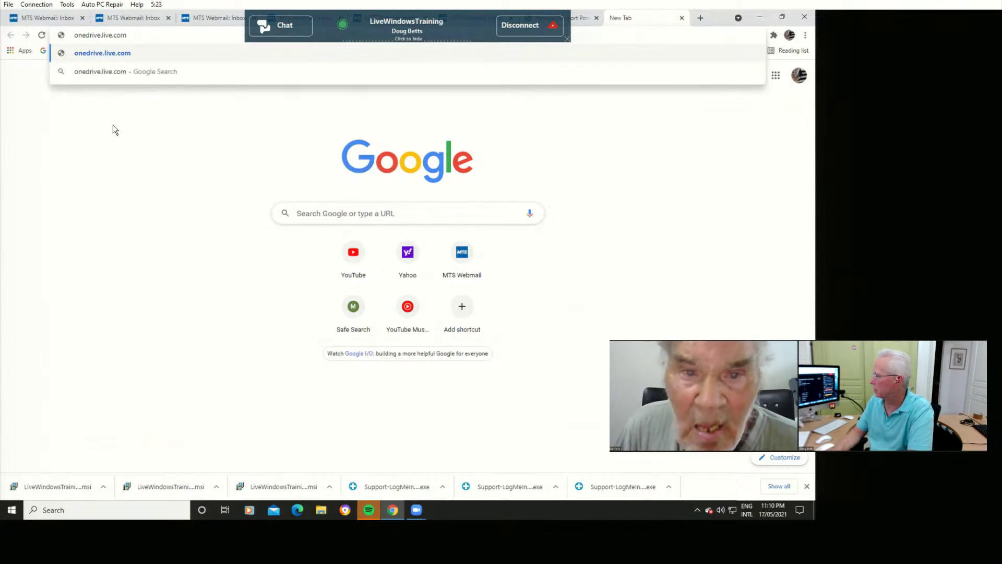
{"action": "key", "text": "Return"}
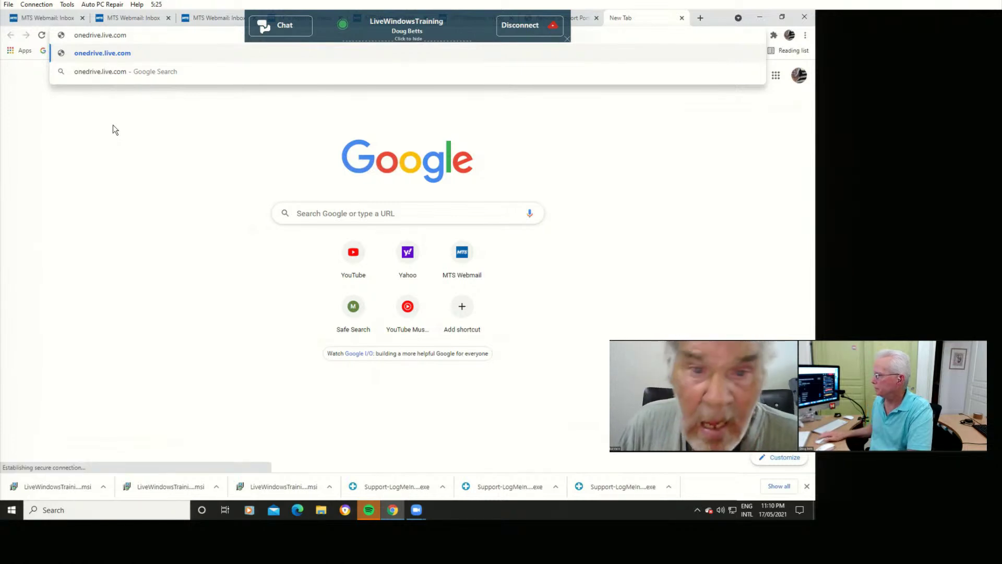
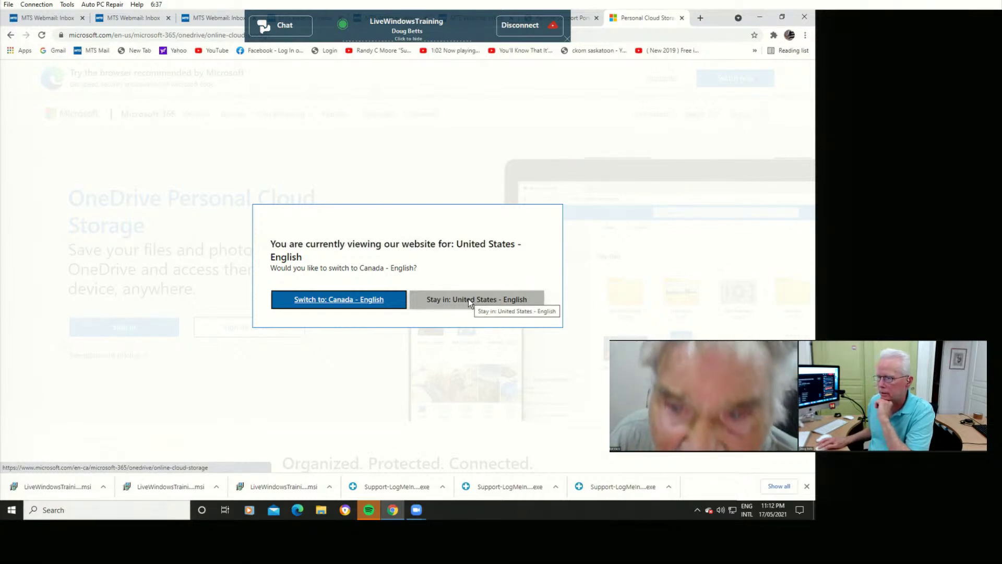
Keep the OneDrive site on United States English and hide the session toolbar.
{"action": "left_click", "coordinate": [450, 299]}
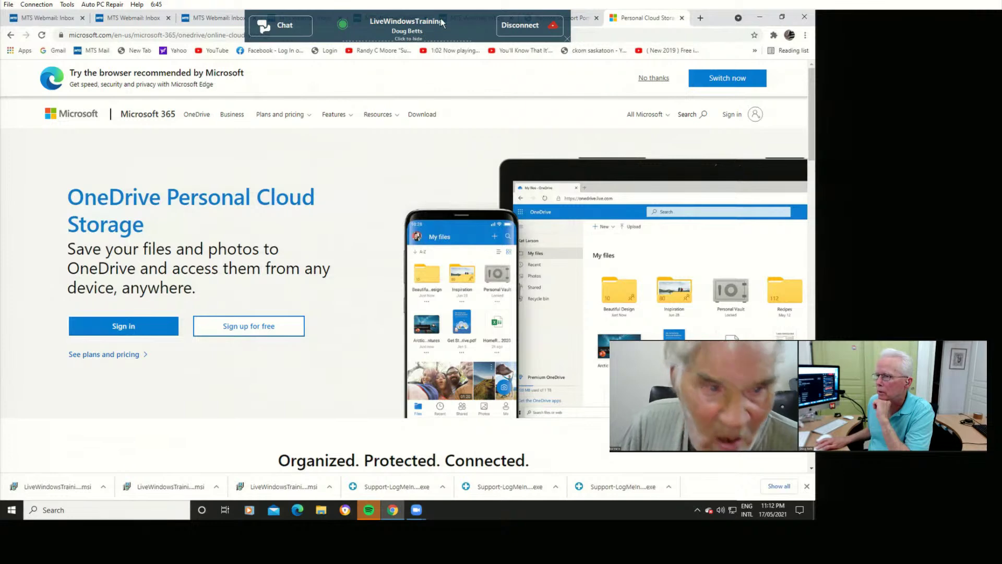
{"action": "left_click", "coordinate": [416, 39]}
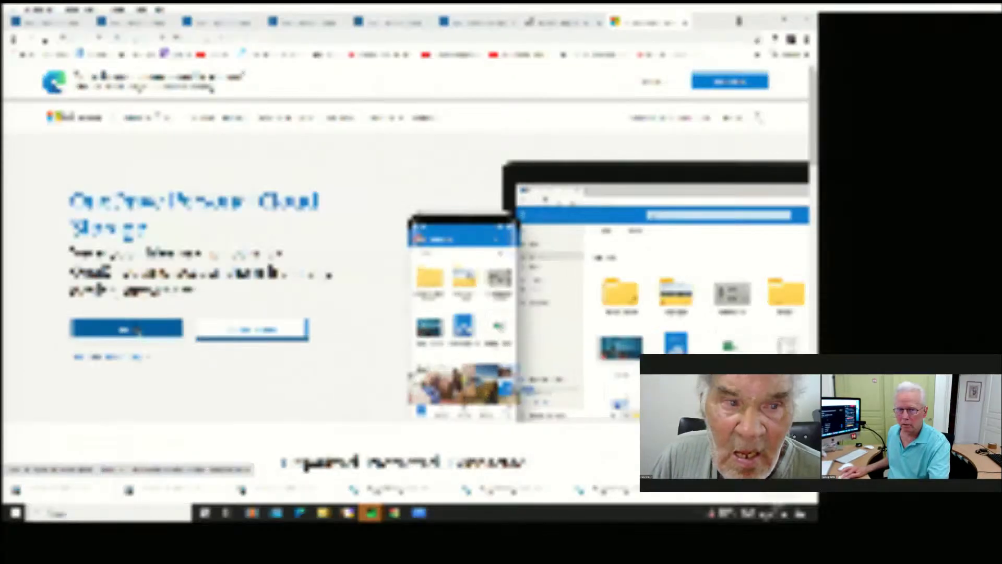
Start OneDrive sign-in and replace the pre-filled address with the customer's e-mail address.
{"action": "left_click", "coordinate": [134, 327]}
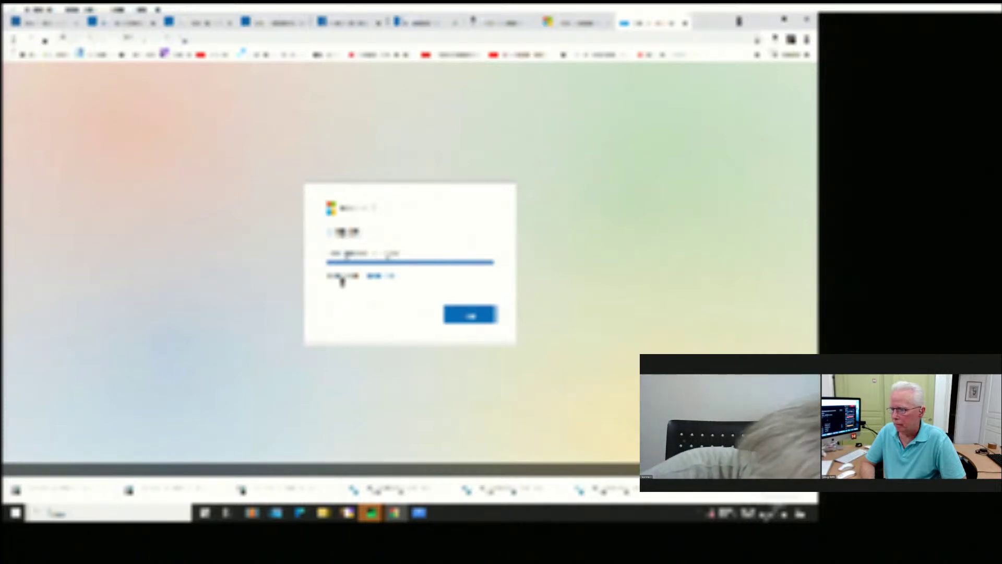
{"action": "key", "text": "ctrl+a"}
{"action": "key", "text": "BackSpace"}
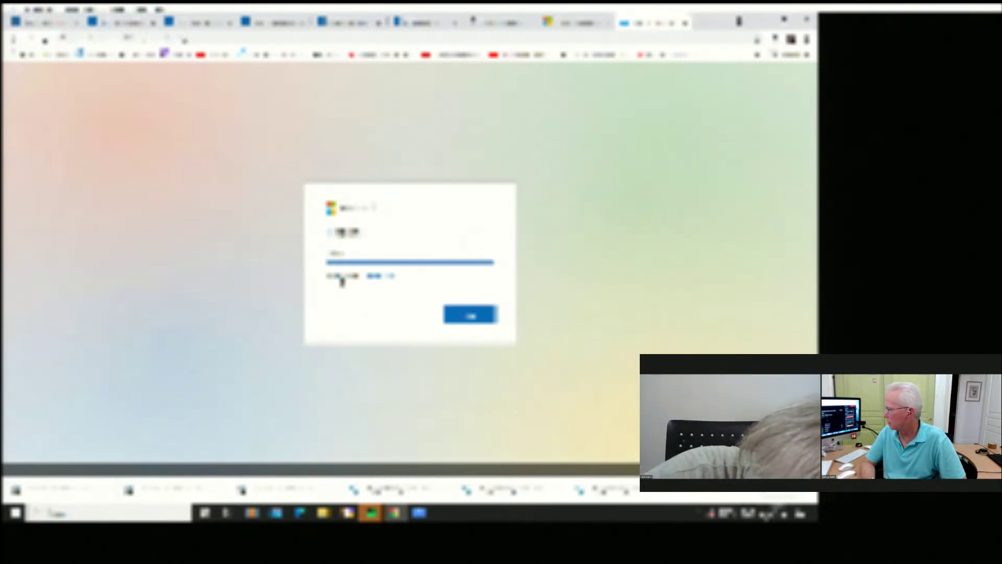
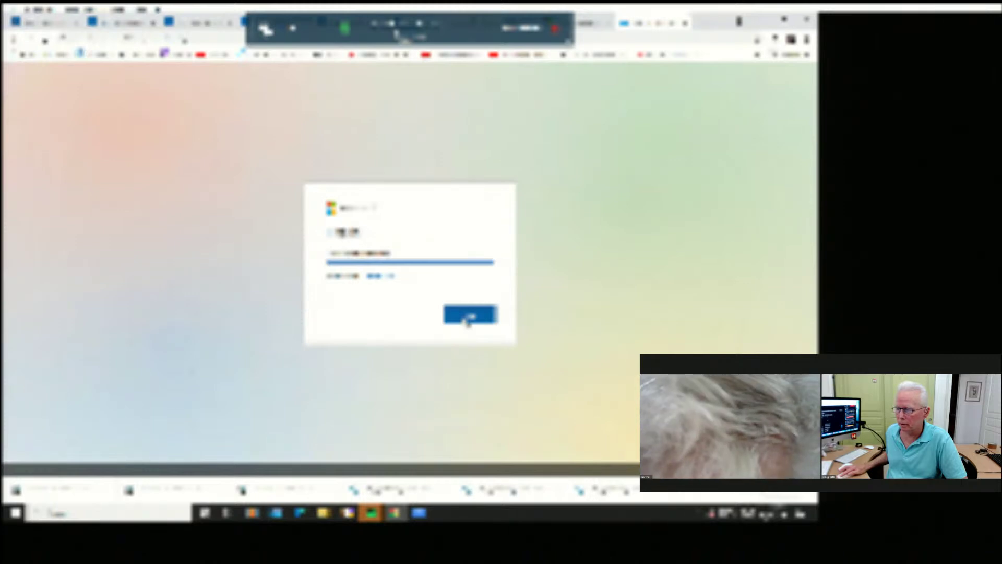
Submit the e-mail and password with the sign-in checkbox ticked, then dismiss the resulting popup.
{"action": "left_click", "coordinate": [467, 320]}
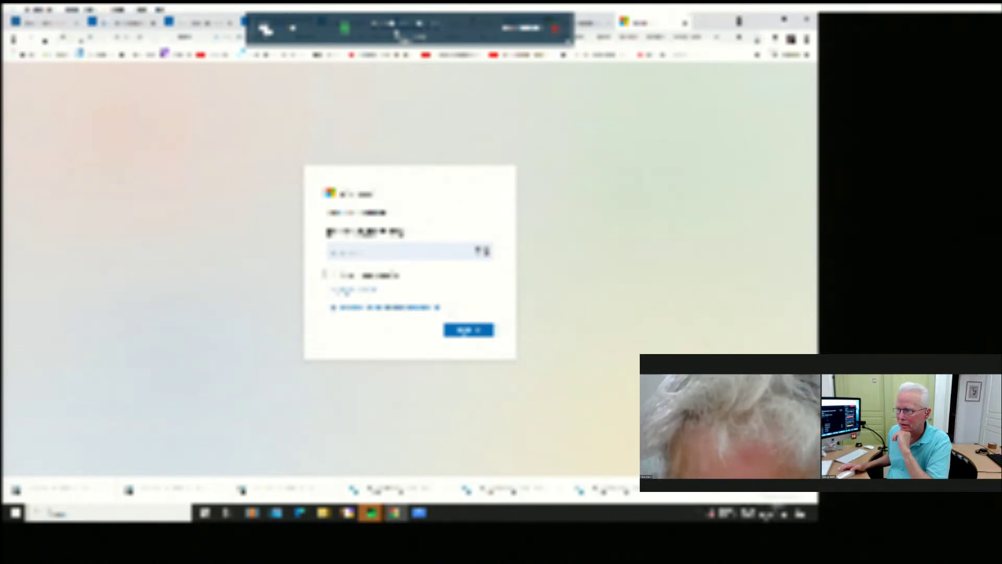
{"action": "left_click", "coordinate": [330, 273]}
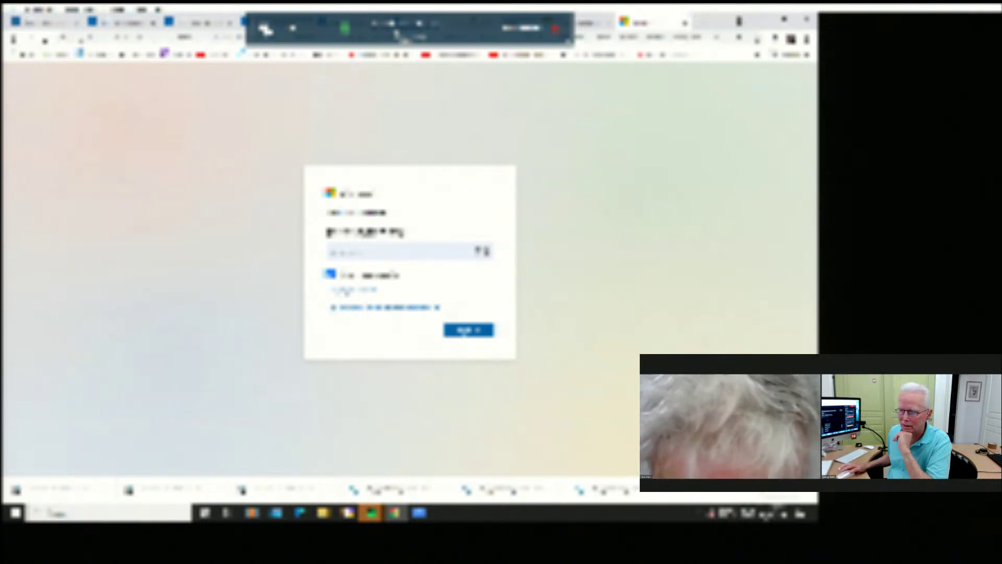
{"action": "left_click", "coordinate": [467, 330]}
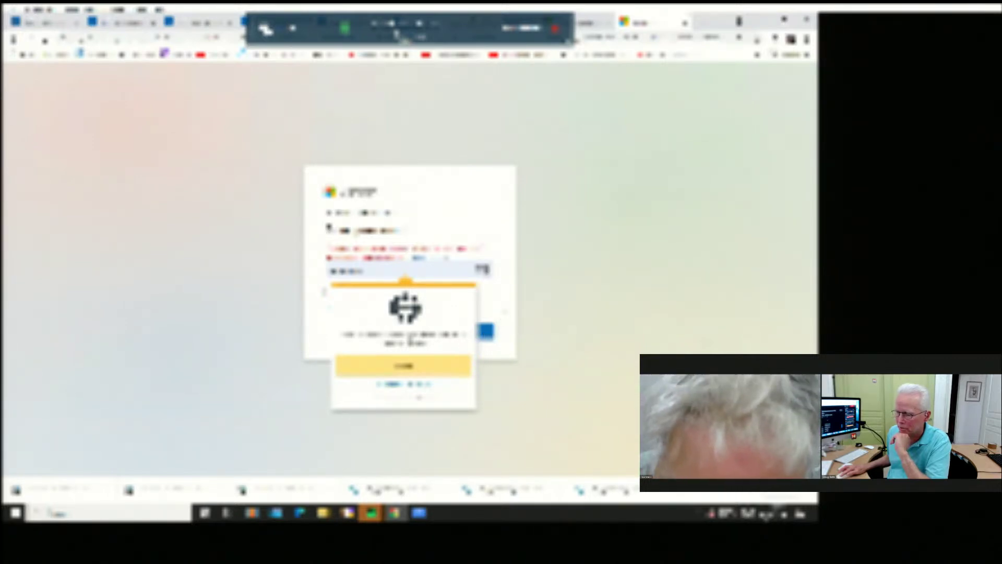
{"action": "left_click", "coordinate": [504, 311]}
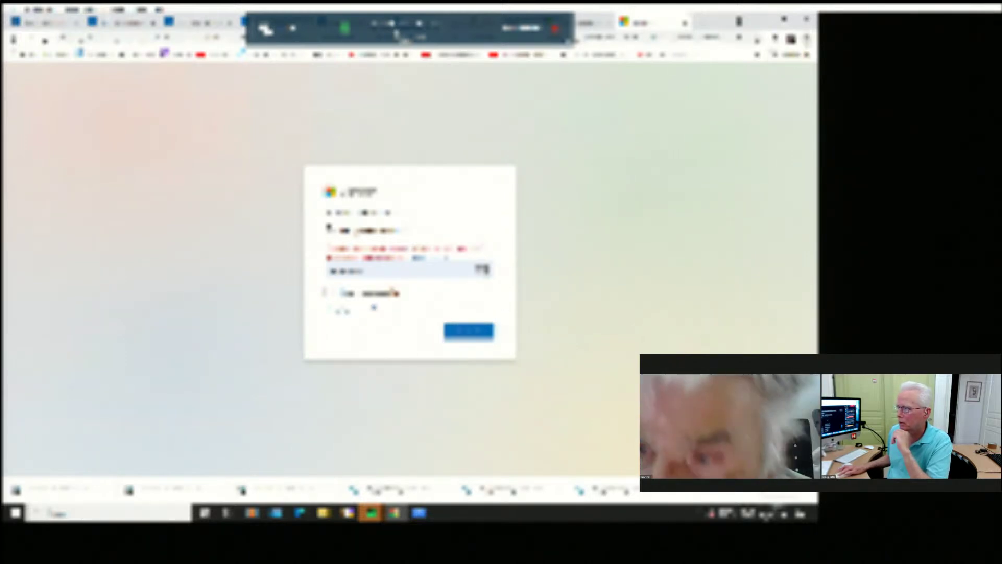
{"action": "left_click", "coordinate": [775, 41]}
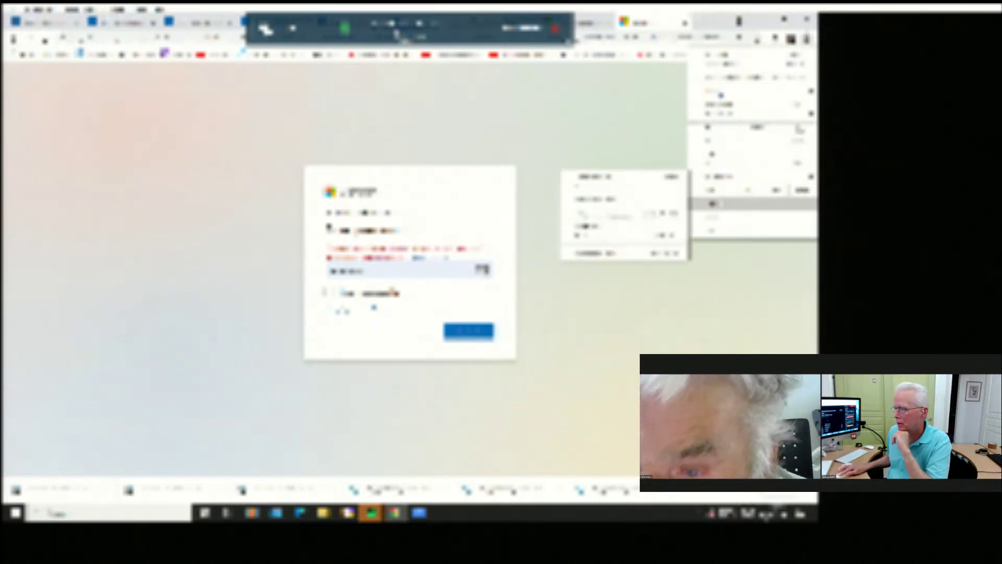
Open Chrome's Passwords settings under Autofill and scroll through the saved entries.
{"action": "left_click", "coordinate": [715, 203]}
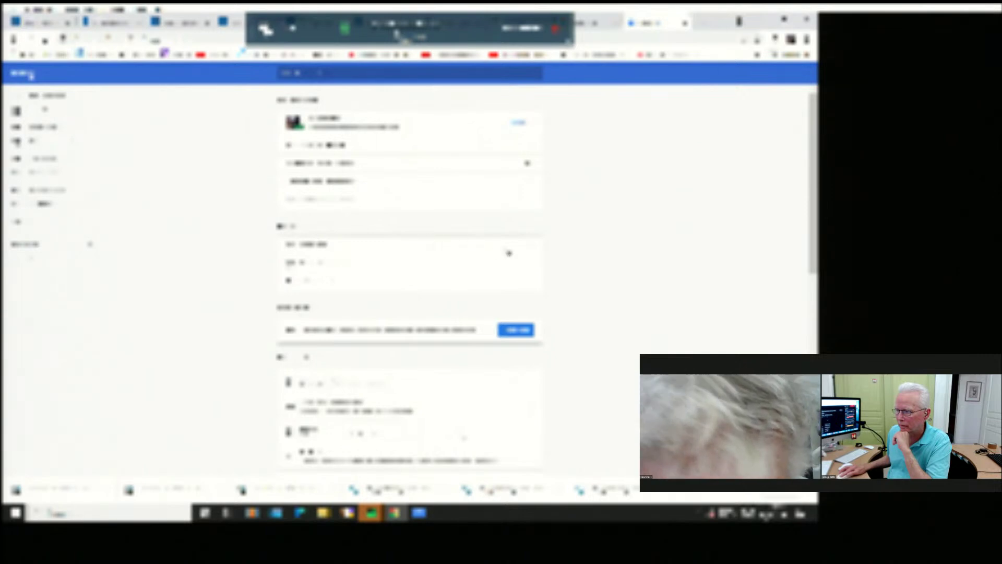
{"action": "left_click", "coordinate": [516, 251]}
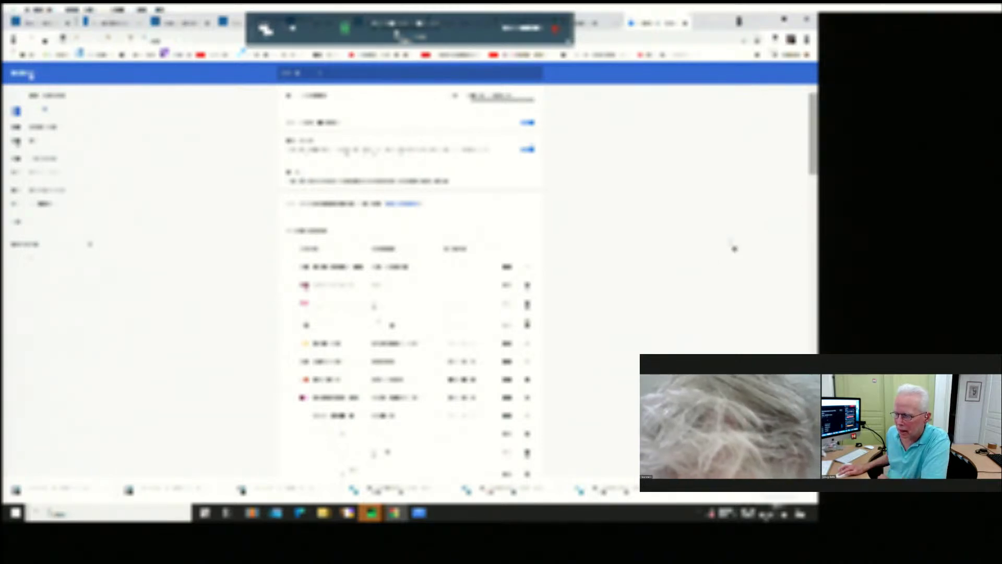
{"action": "scroll", "coordinate": [593, 313], "scroll_direction": "down", "scroll_amount": 2}
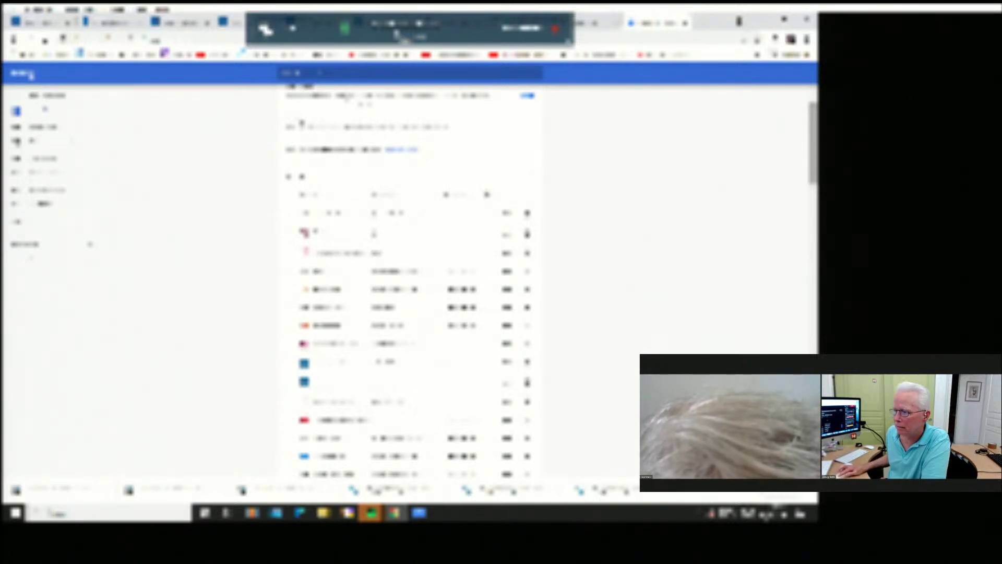
{"action": "scroll", "coordinate": [485, 190], "scroll_direction": "up", "scroll_amount": 1}
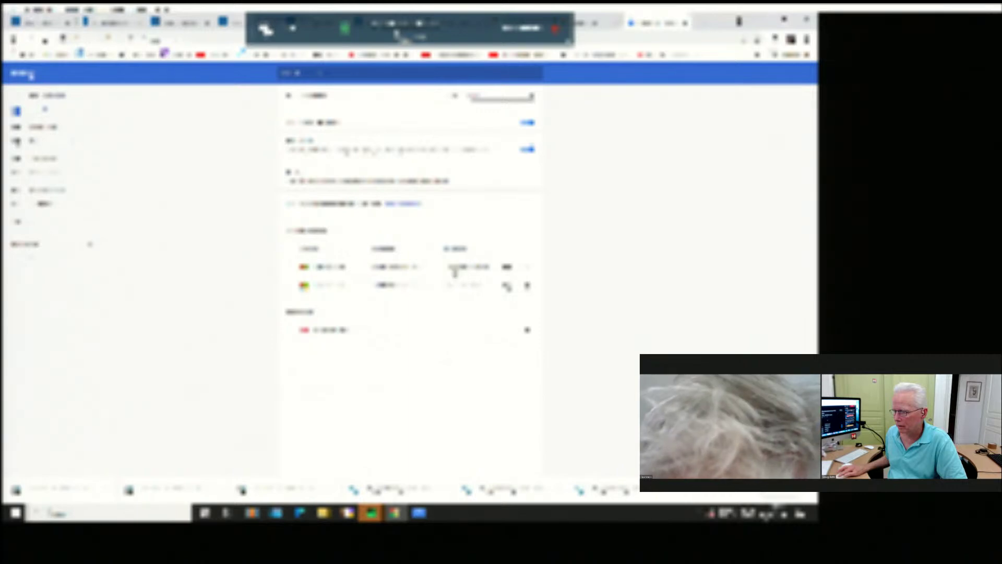
Inspect the values of the two saved password entries, then return to the Microsoft sign-in tab.
{"action": "left_click", "coordinate": [468, 268]}
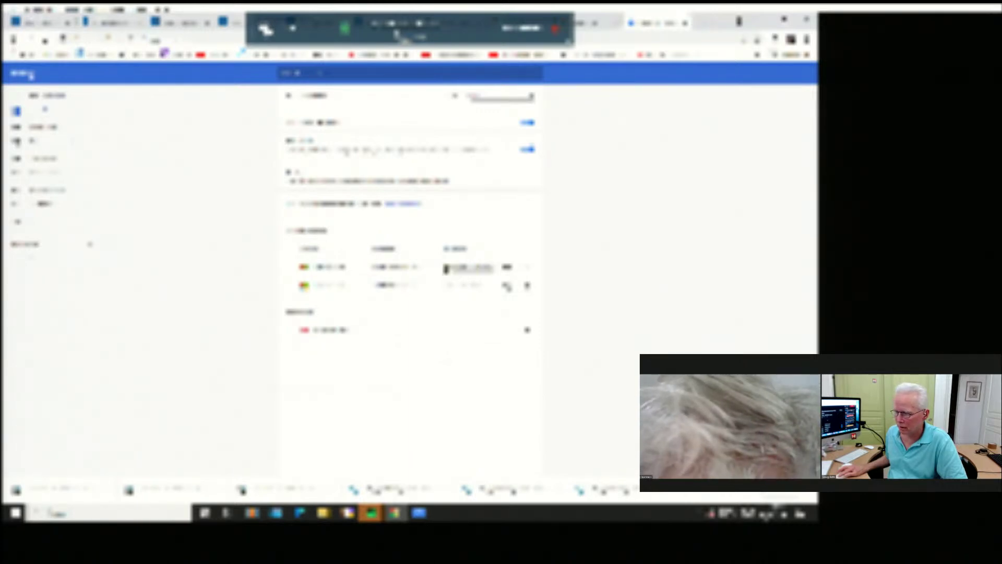
{"action": "key", "text": "ctrl+a"}
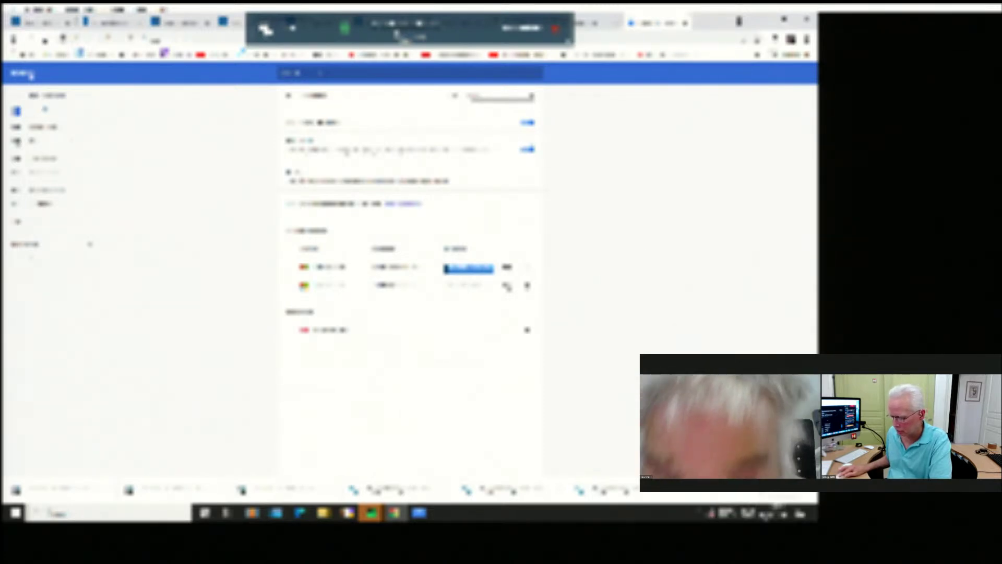
{"action": "left_click", "coordinate": [459, 268]}
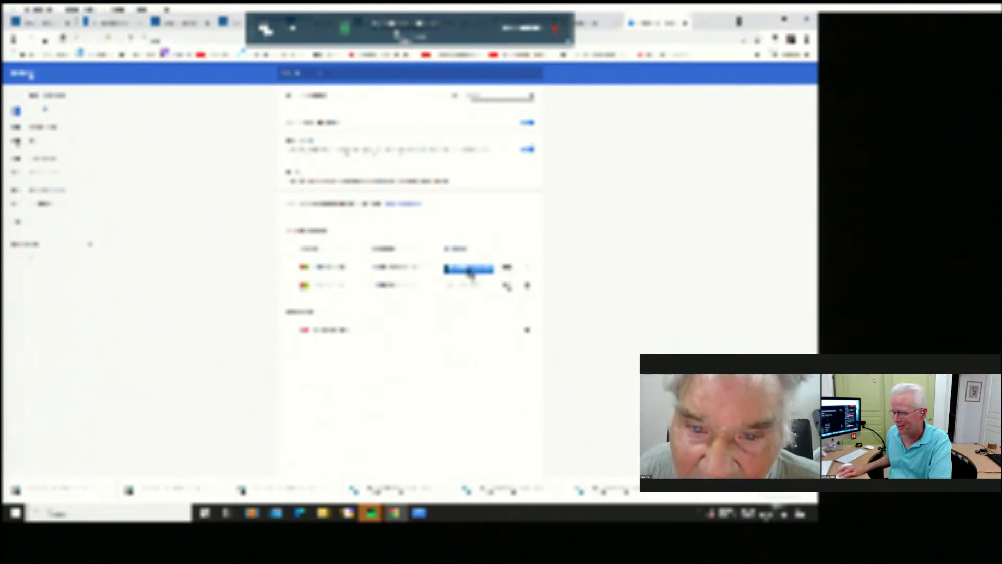
{"action": "left_click", "coordinate": [466, 312]}
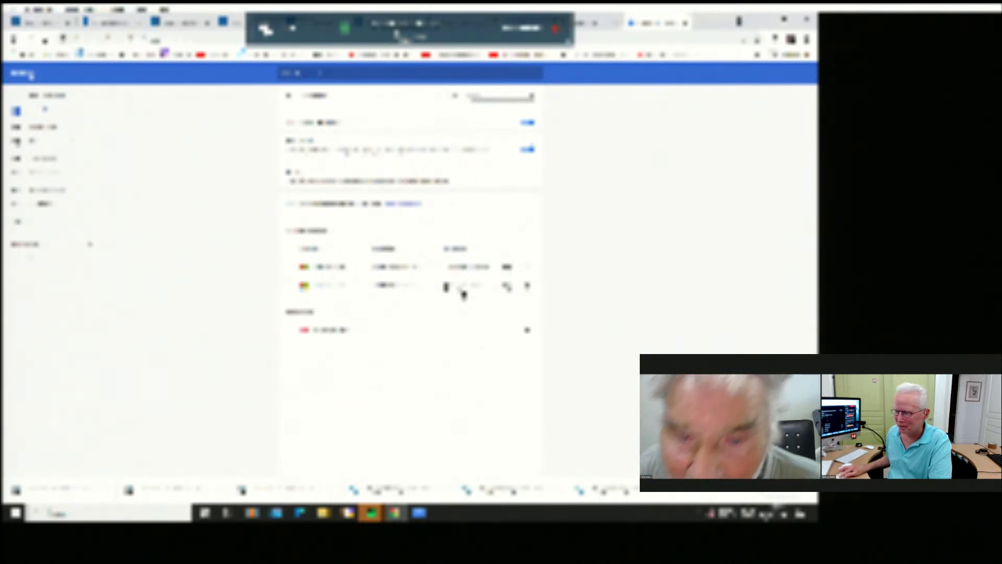
{"action": "left_click", "coordinate": [464, 292]}
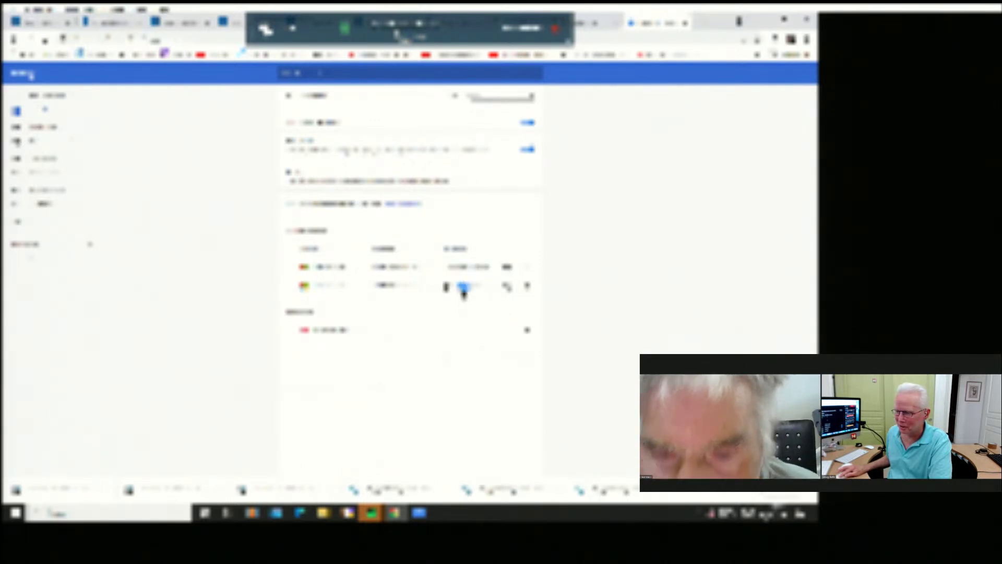
{"action": "double_click", "coordinate": [464, 293]}
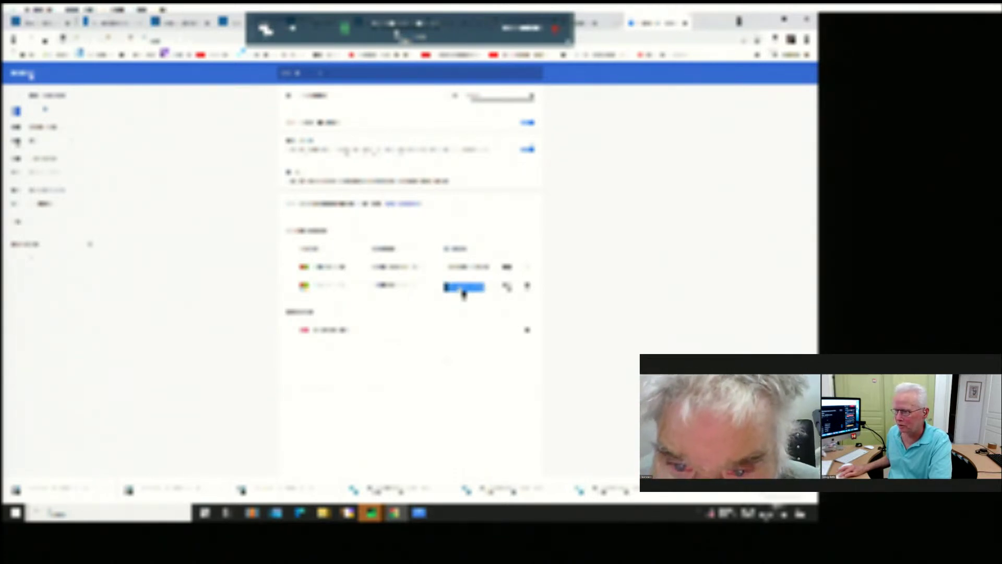
{"action": "left_click", "coordinate": [707, 290]}
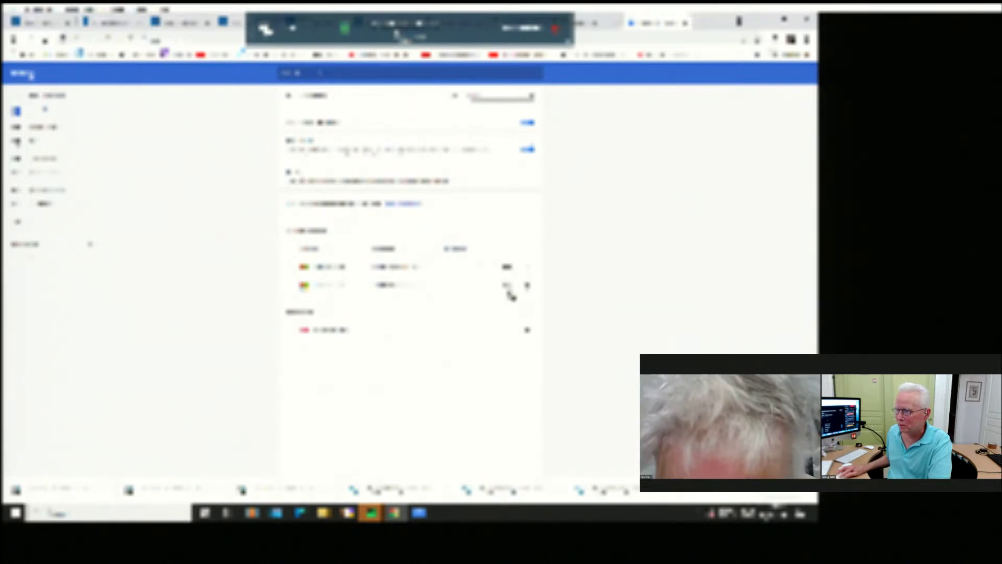
{"action": "left_click", "coordinate": [593, 23]}
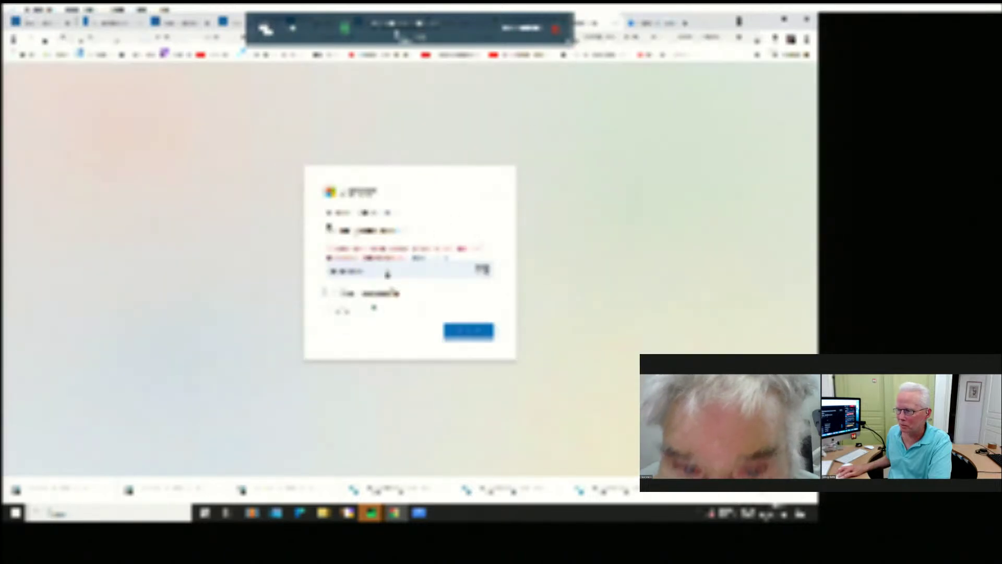
Fill the password field with the first saved Chrome suggestion and sign in.
{"action": "key", "text": "Return"}
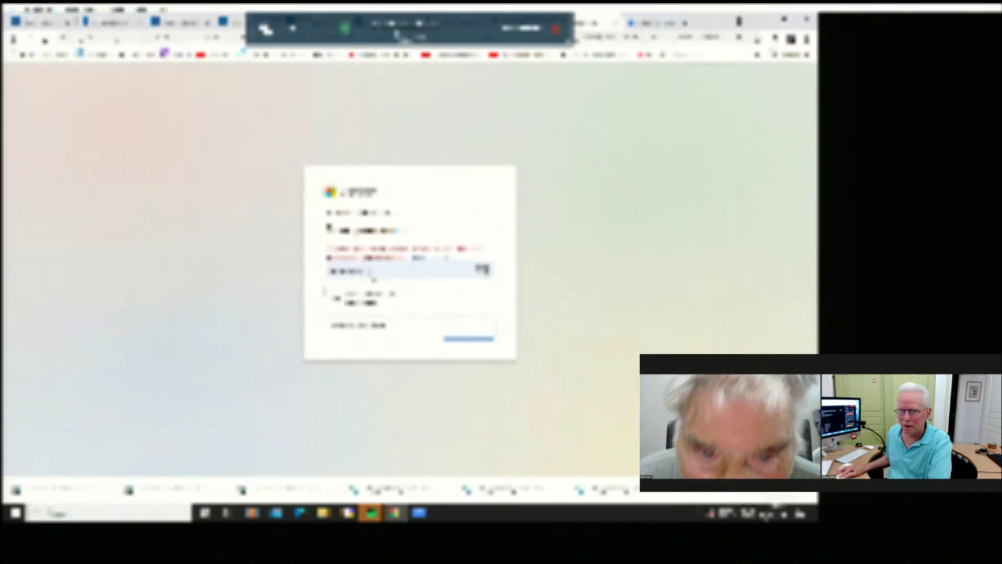
{"action": "double_click", "coordinate": [324, 272]}
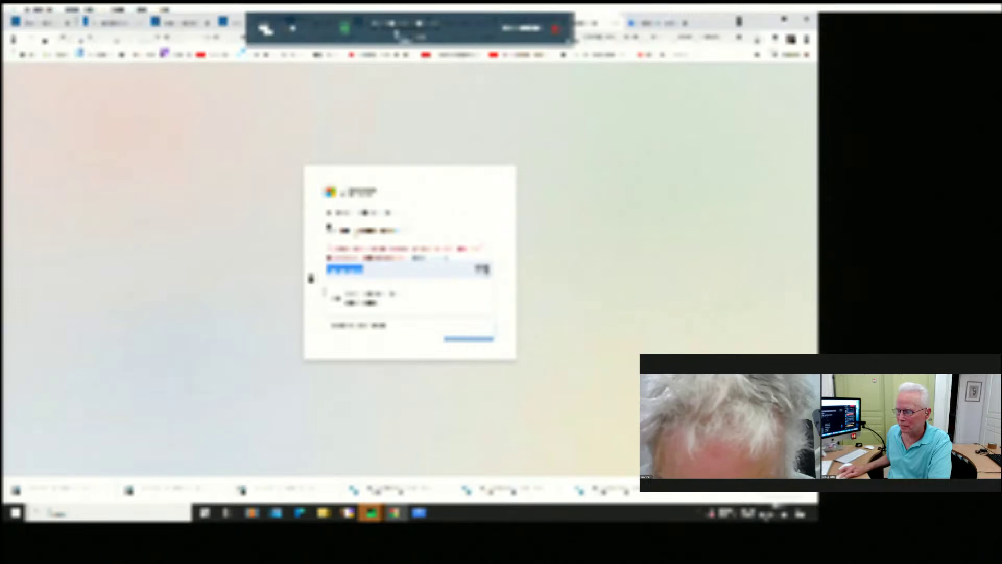
{"action": "left_click", "coordinate": [337, 278]}
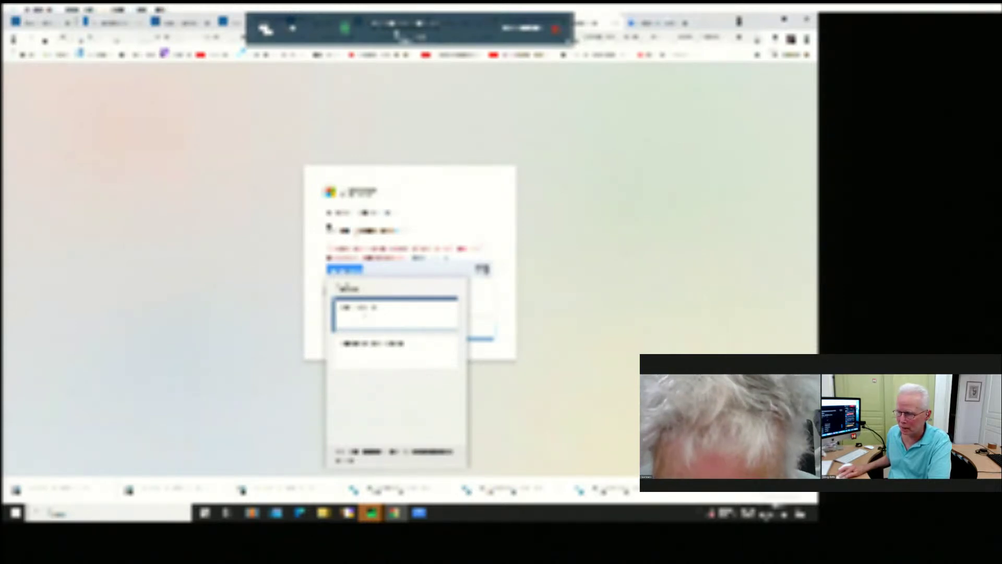
{"action": "left_click", "coordinate": [364, 315]}
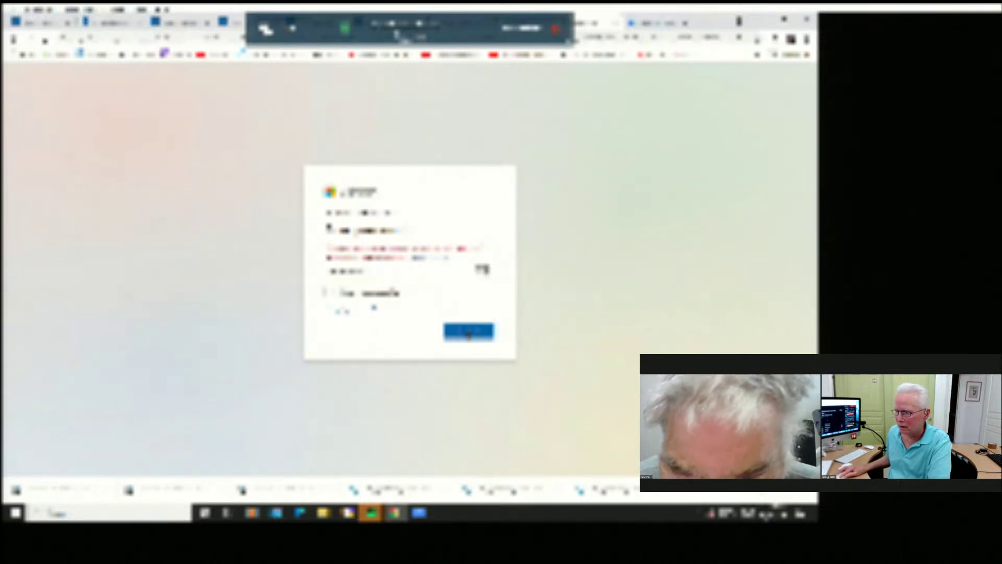
{"action": "left_click", "coordinate": [468, 333]}
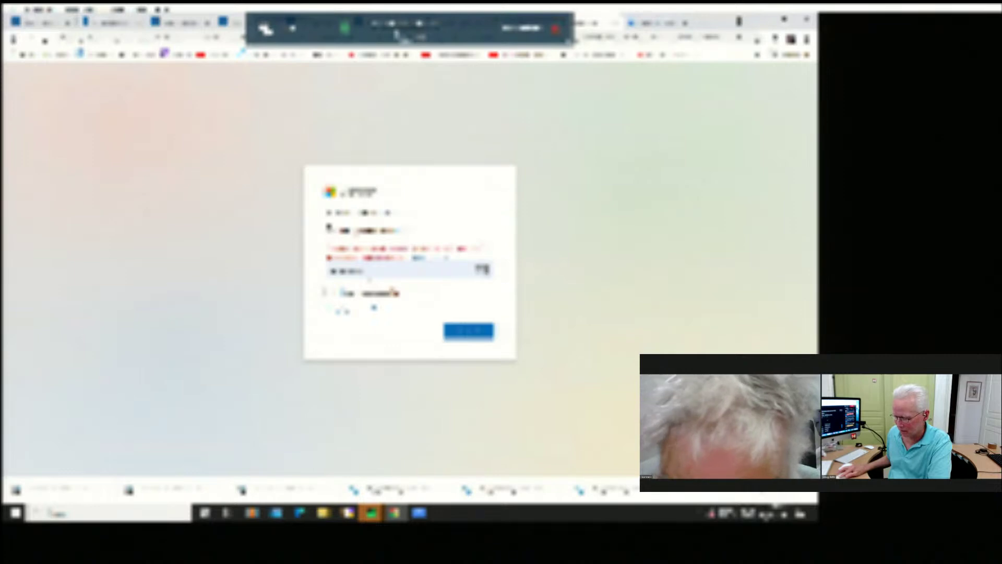
Retry sign-in using the second saved password suggestion.
{"action": "key", "text": "Return"}
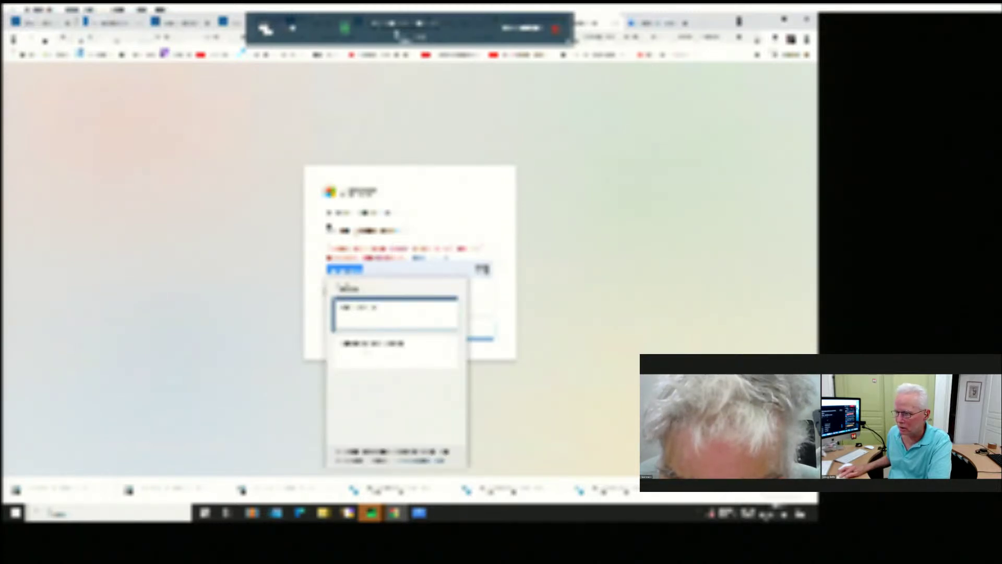
{"action": "left_click", "coordinate": [368, 353]}
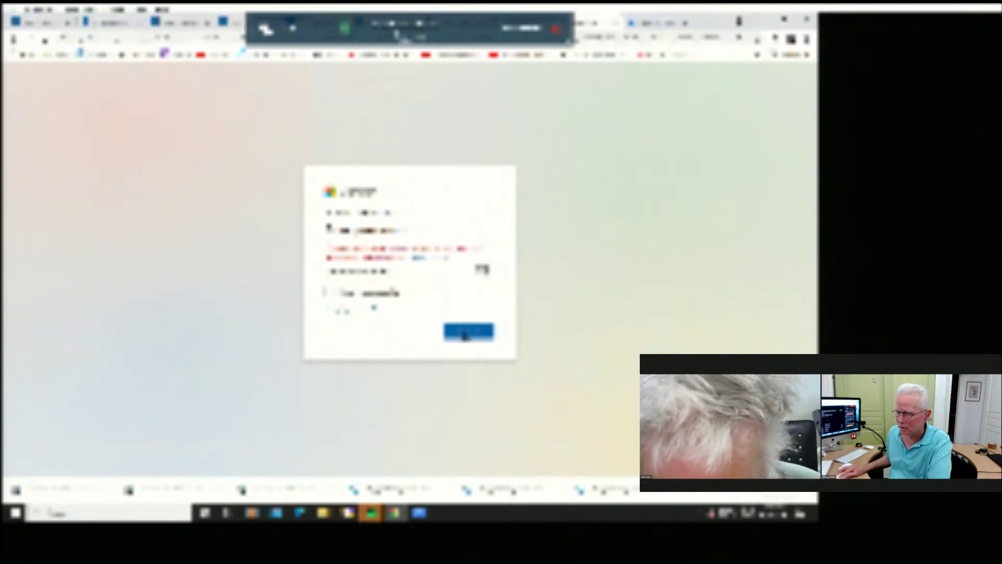
{"action": "left_click", "coordinate": [464, 333]}
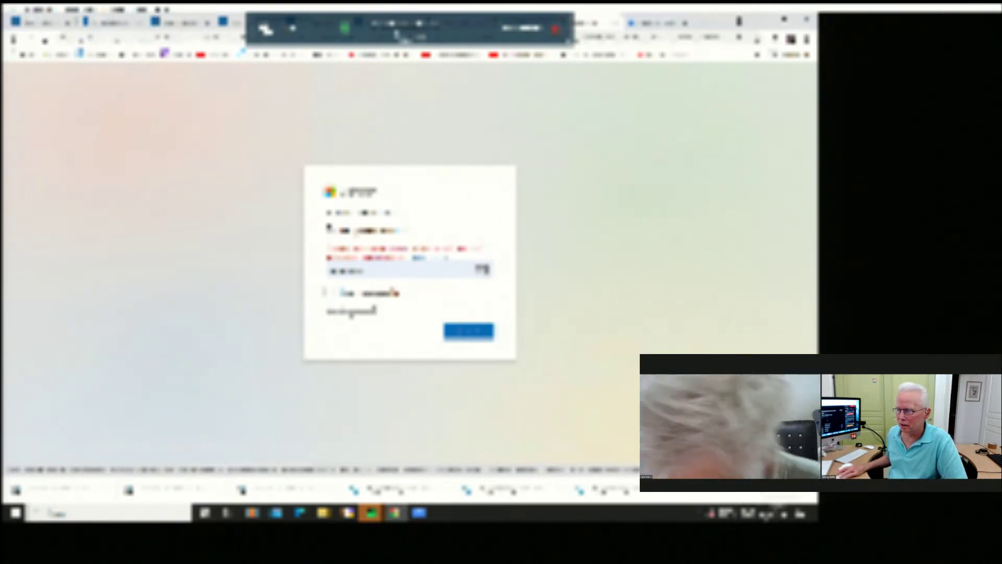
Submit the sign-in and answer the follow-up prompts, choosing the offered option.
{"action": "left_click", "coordinate": [350, 312]}
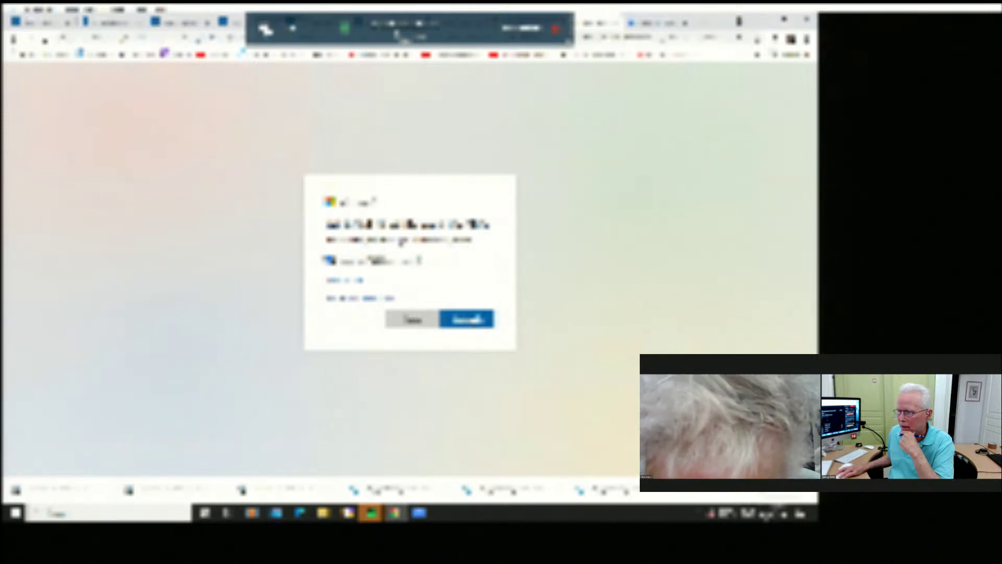
{"action": "left_click", "coordinate": [471, 320]}
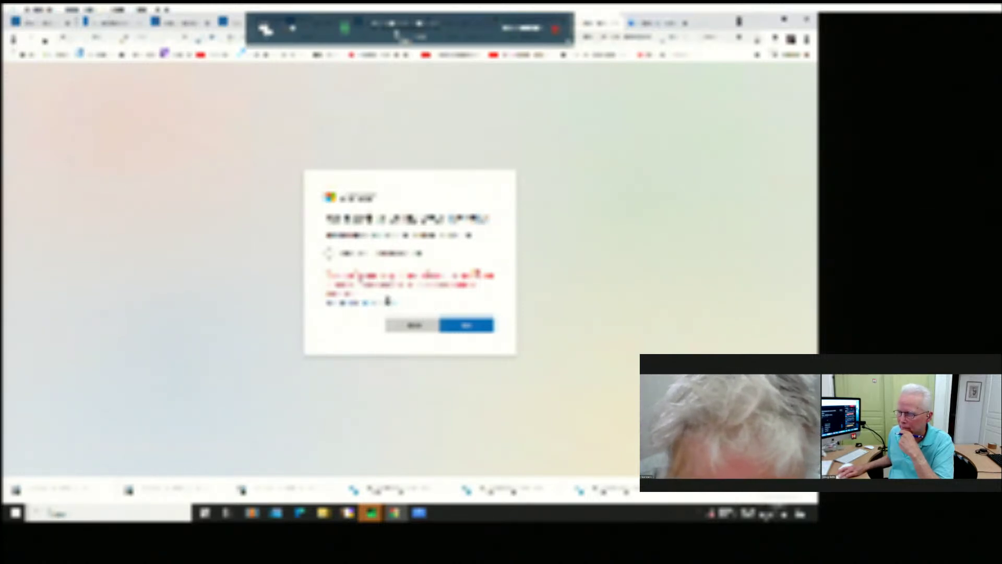
{"action": "left_click", "coordinate": [329, 254]}
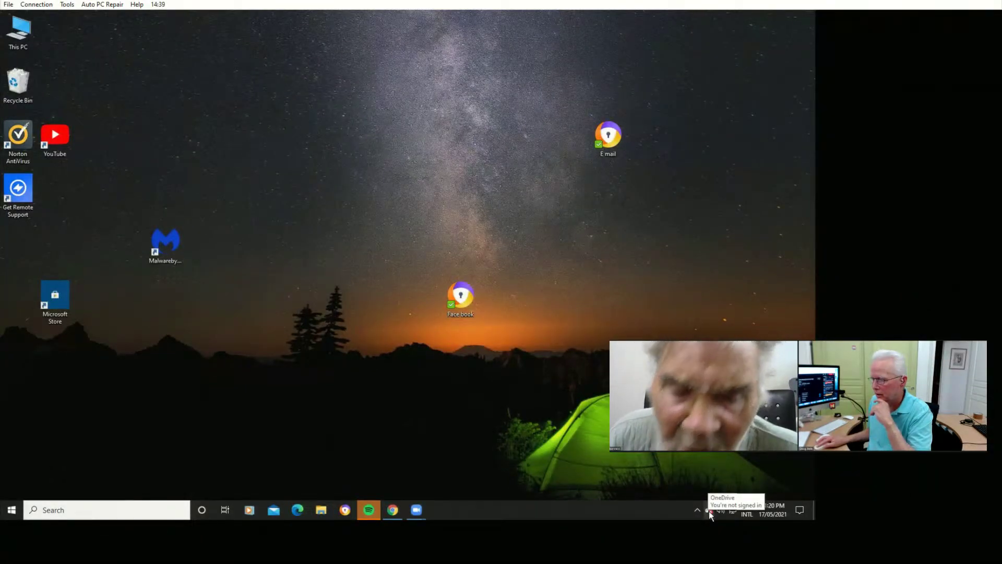
Open the OneDrive tray status panel and close its help and settings menu.
{"action": "left_click", "coordinate": [708, 511]}
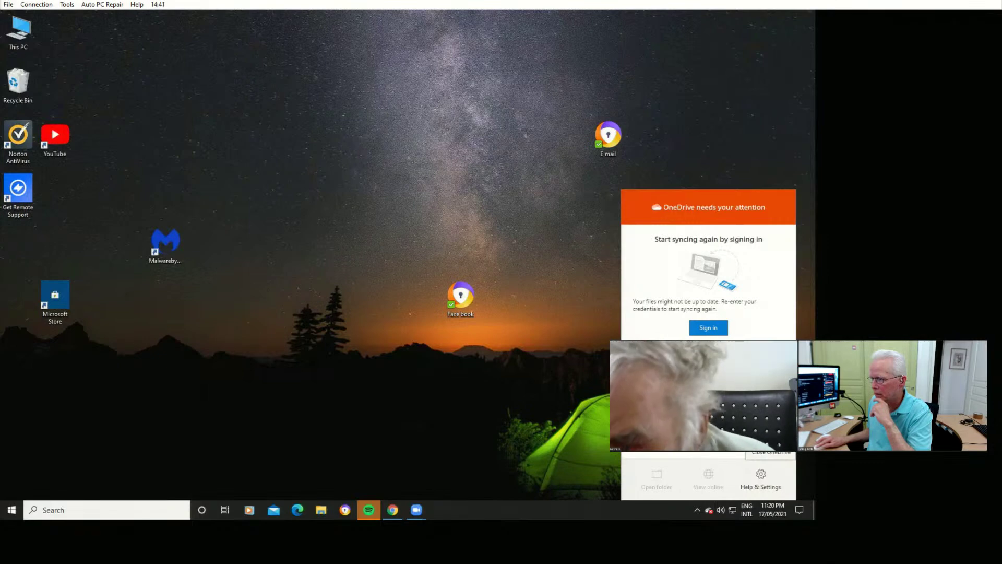
{"action": "left_click", "coordinate": [707, 327]}
{"action": "left_click", "coordinate": [707, 328]}
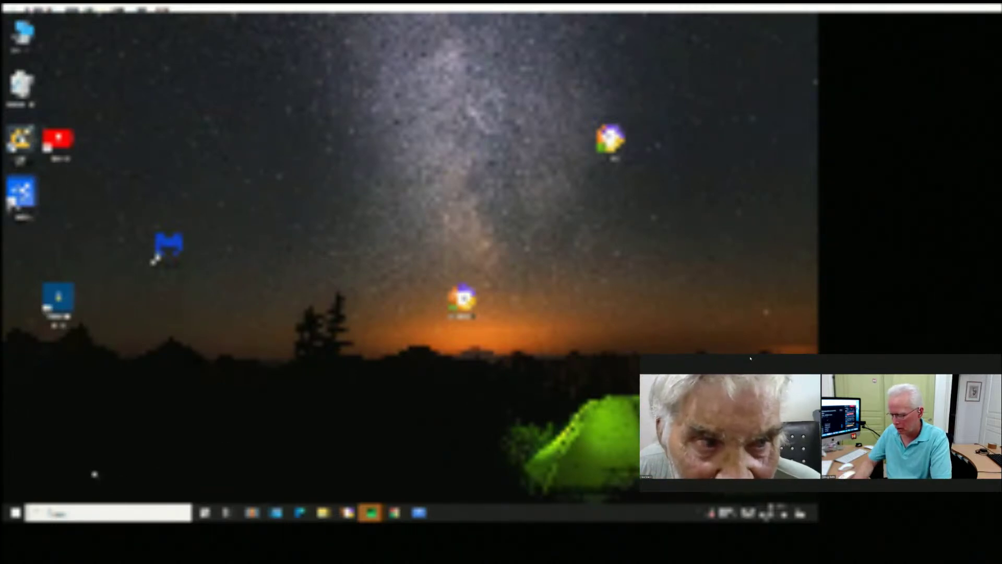
Run appwiz.cpl from the Run dialog to open Programs and Features.
{"action": "key", "text": "super+r"}
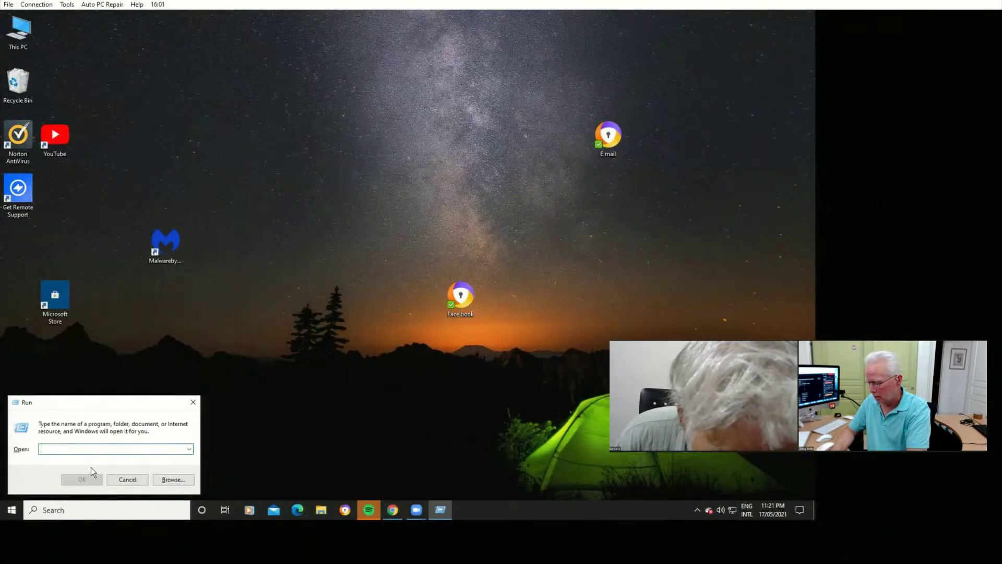
{"action": "type", "text": "appw"}
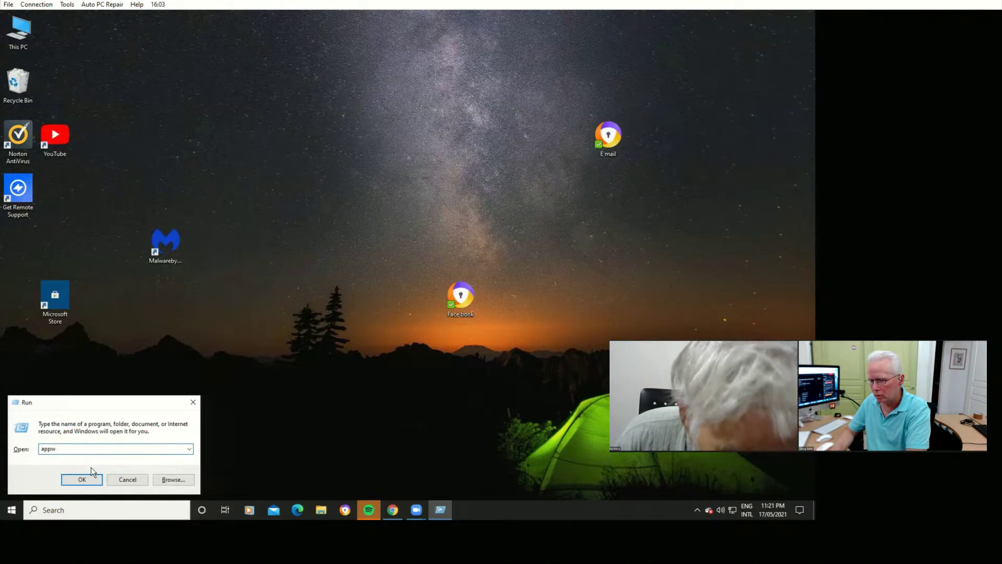
{"action": "type", "text": "iz.cpl"}
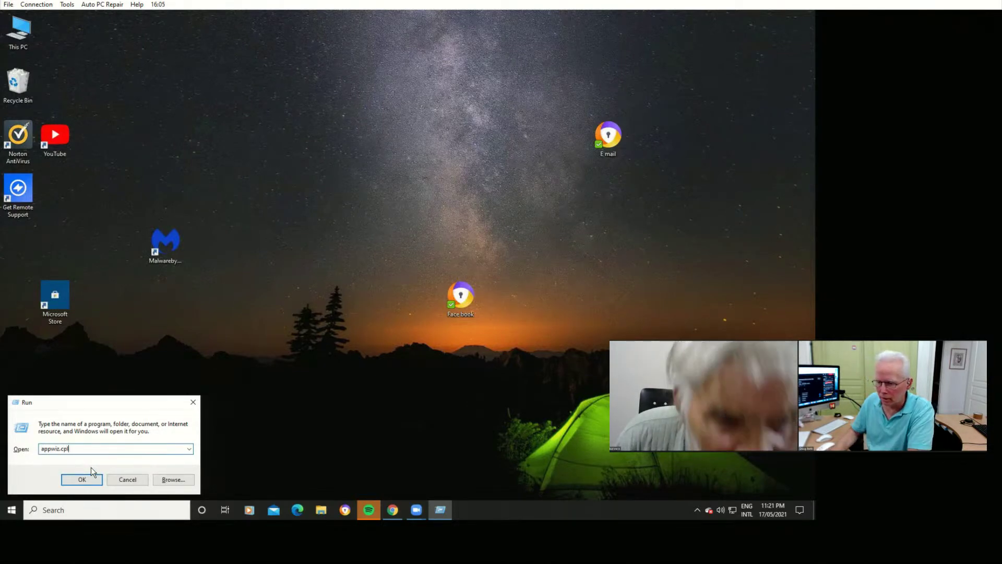
{"action": "key", "text": "Return"}
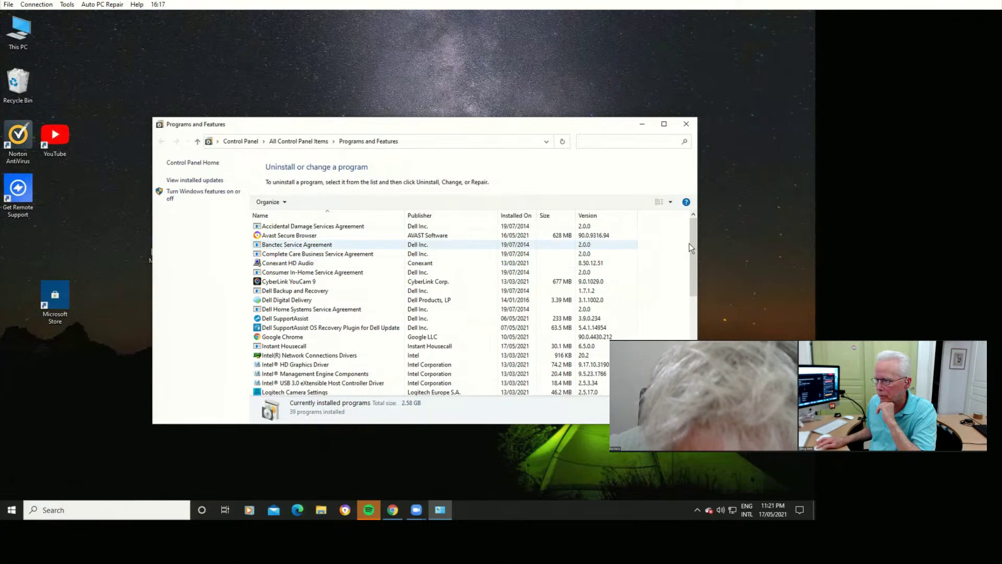
Select Microsoft OneDrive in the installed programs list and start uninstalling it.
{"action": "left_click_drag", "start_coordinate": [693, 265], "coordinate": [693, 327]}
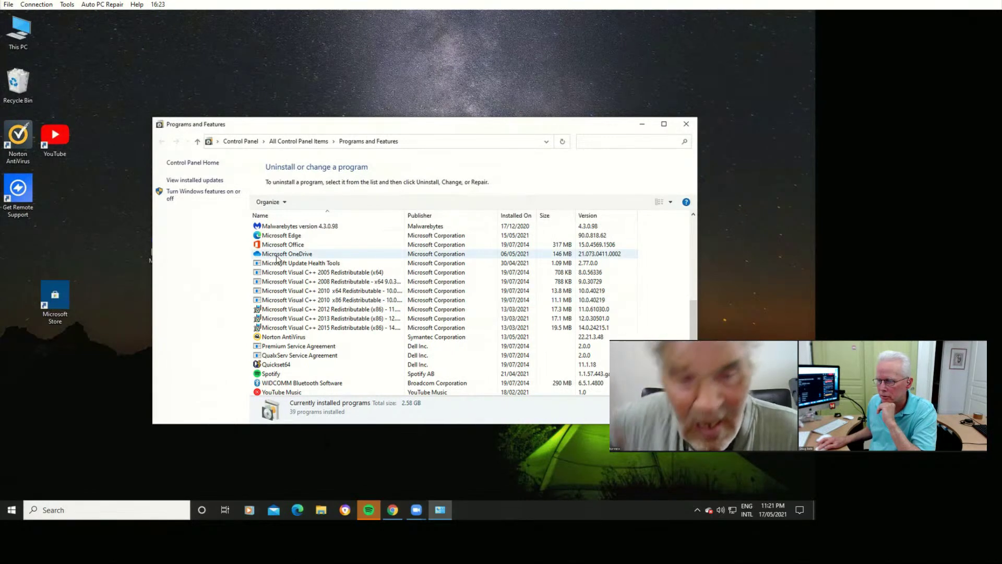
{"action": "left_click", "coordinate": [276, 257]}
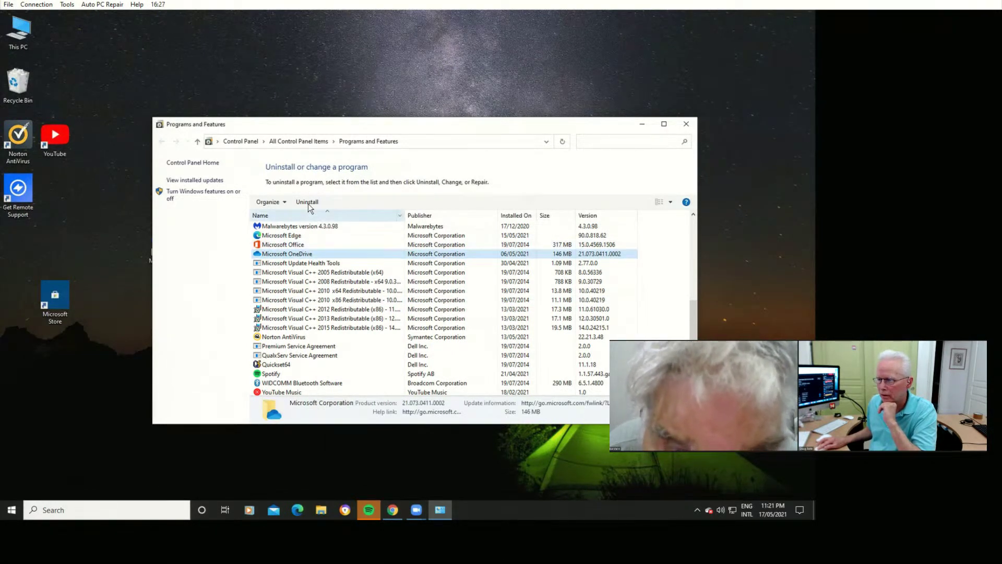
{"action": "left_click", "coordinate": [308, 203]}
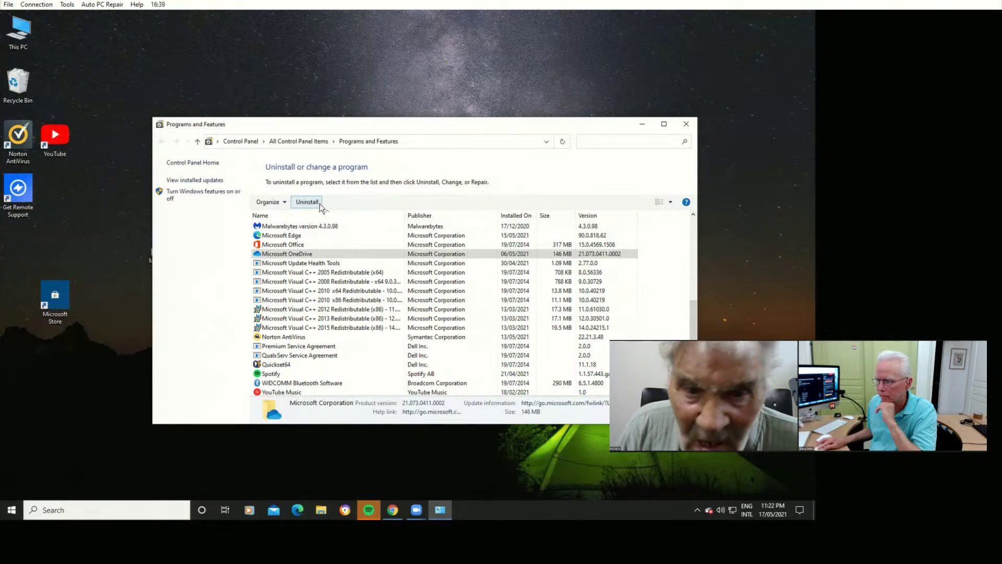
{"action": "left_click", "coordinate": [323, 203]}
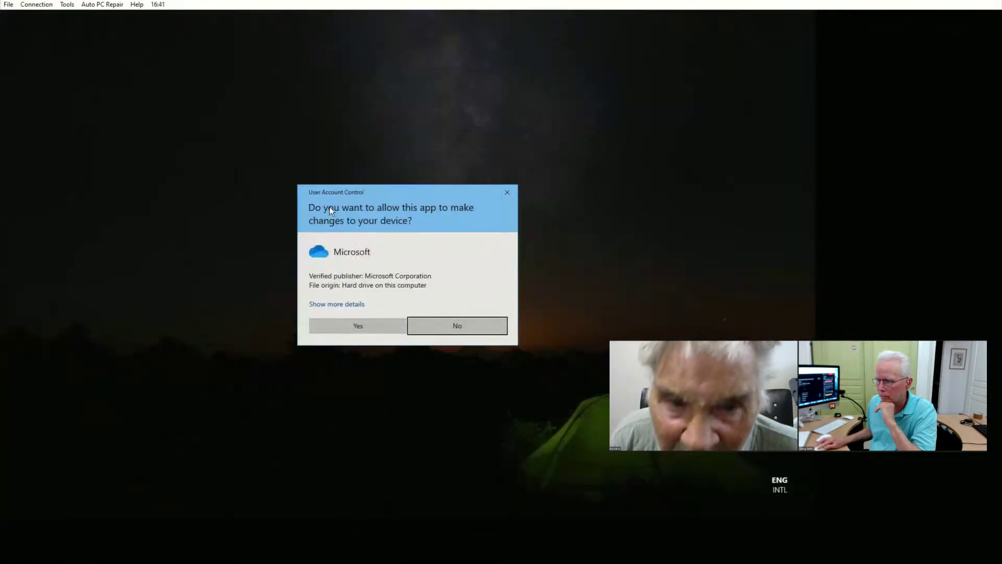
Approve OneDrive's uninstaller in User Account Control, then launch Windows Settings from Start.
{"action": "left_click", "coordinate": [360, 327]}
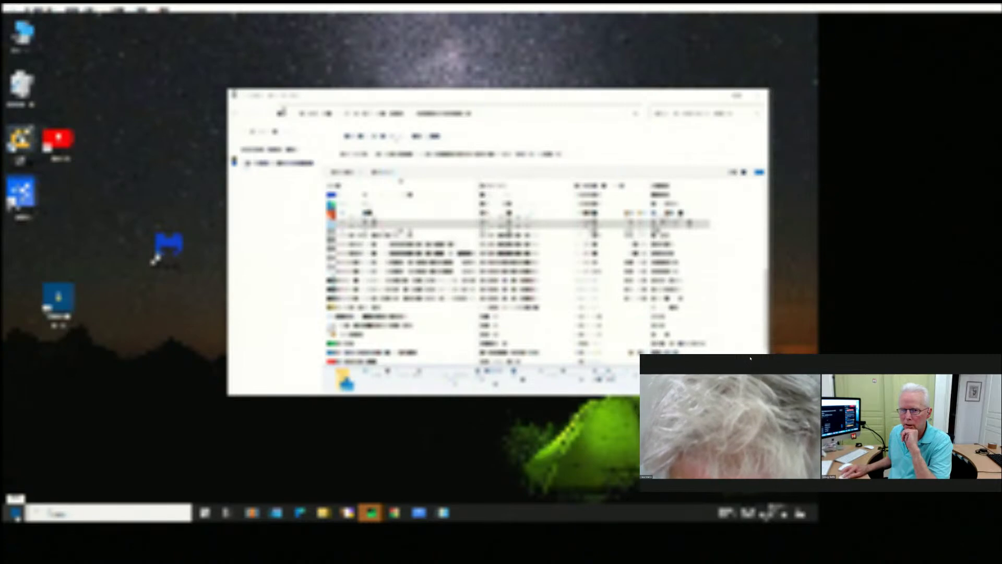
{"action": "left_click", "coordinate": [16, 513]}
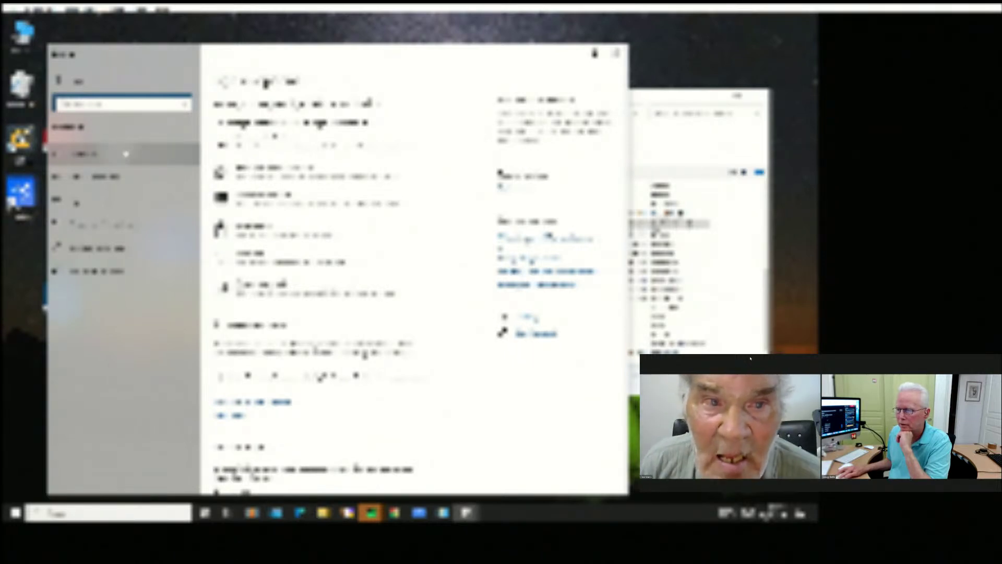
Browse another Settings page, check the hidden tray icons, and close Programs and Features.
{"action": "left_click", "coordinate": [166, 157]}
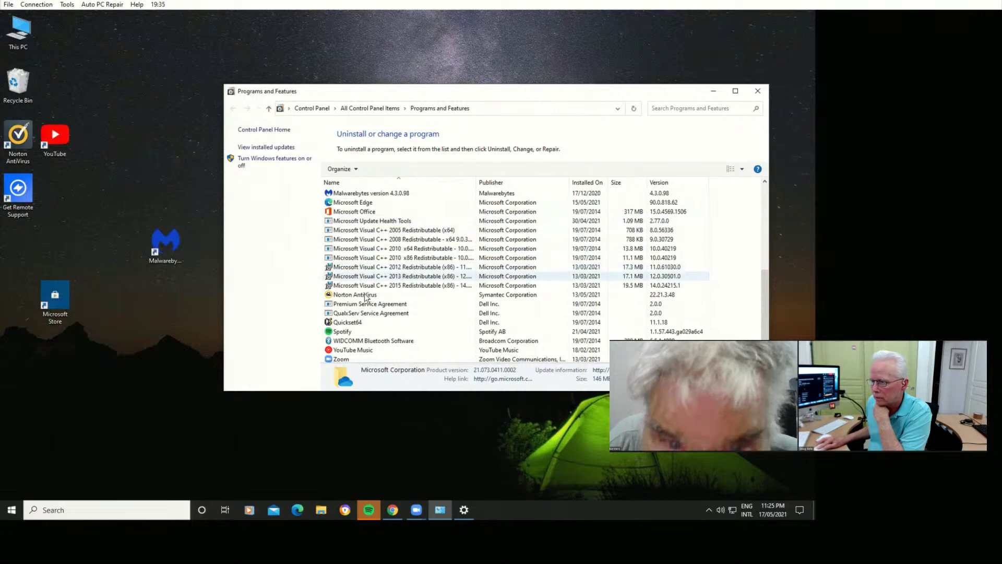
{"action": "left_click", "coordinate": [708, 511]}
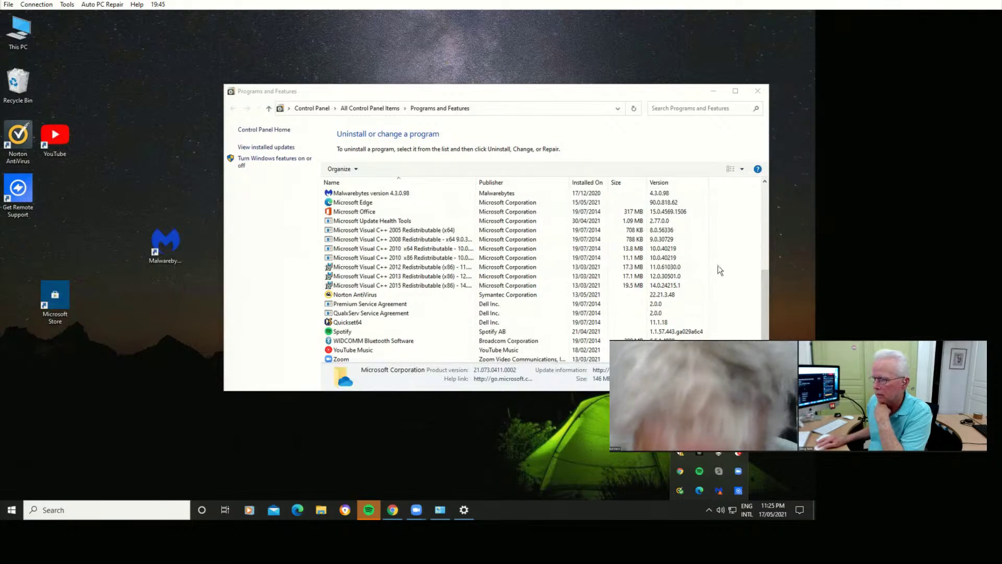
{"action": "left_click", "coordinate": [748, 88]}
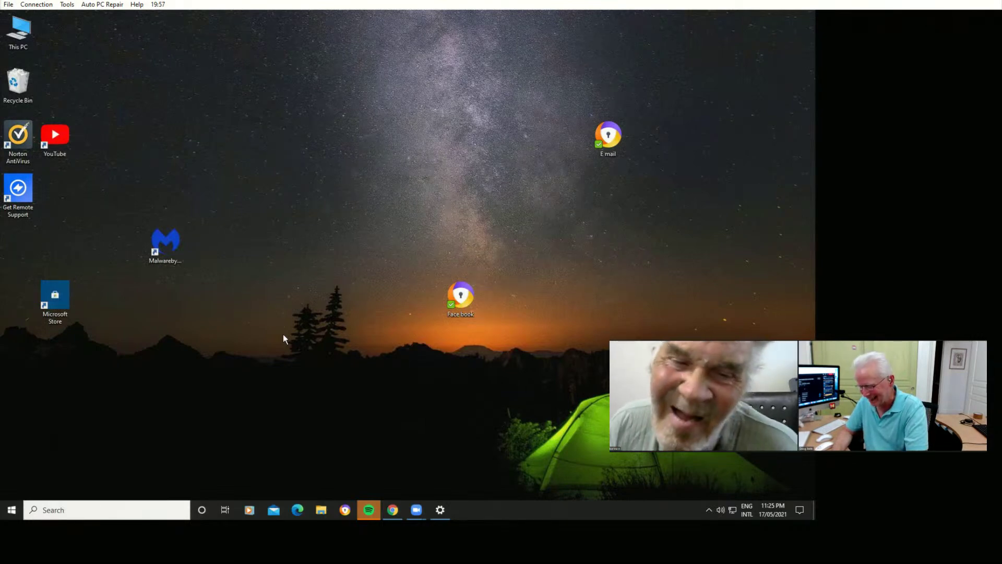
{"action": "key", "text": "super+s"}
Search Start for 'credential' and open Credential Manager.
{"action": "key", "text": "super"}
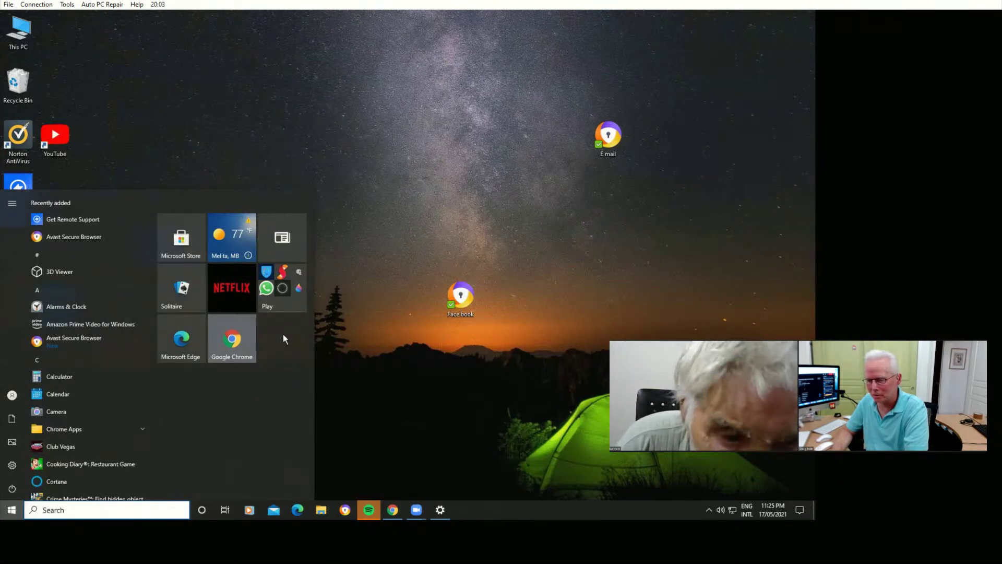
{"action": "type", "text": "credential"}
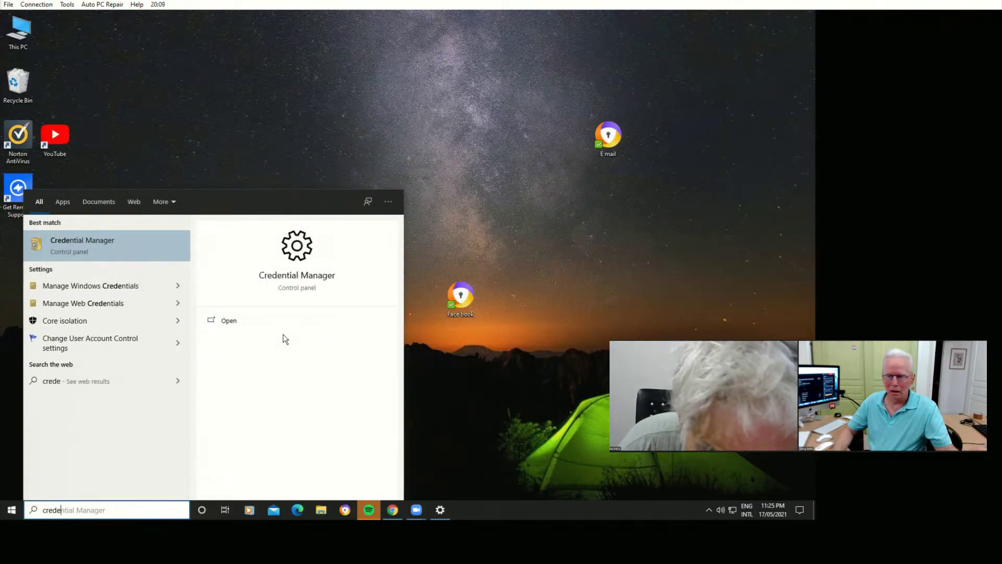
{"action": "left_click", "coordinate": [107, 241]}
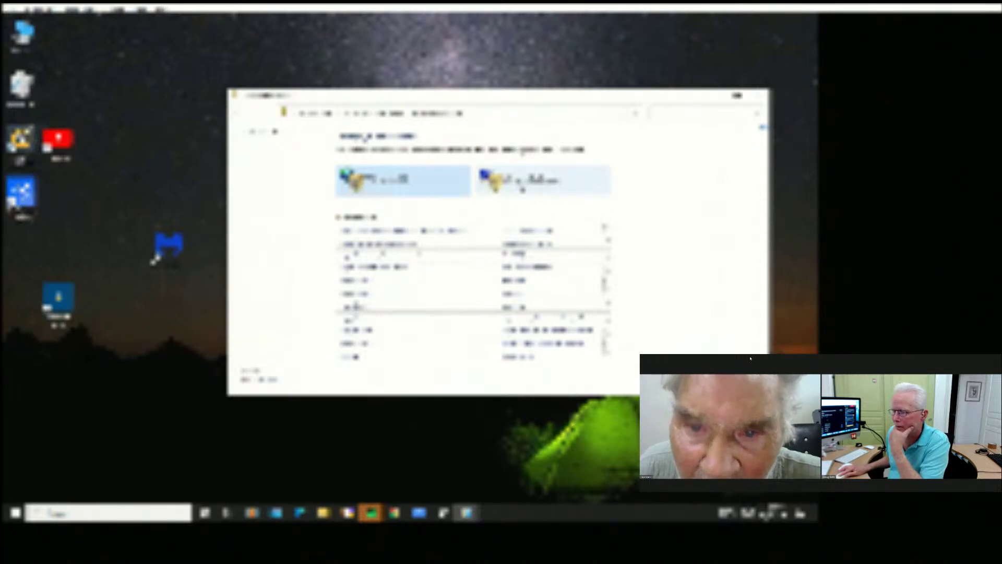
Review the stored Windows and other saved credentials, then close Credential Manager.
{"action": "left_click", "coordinate": [522, 189]}
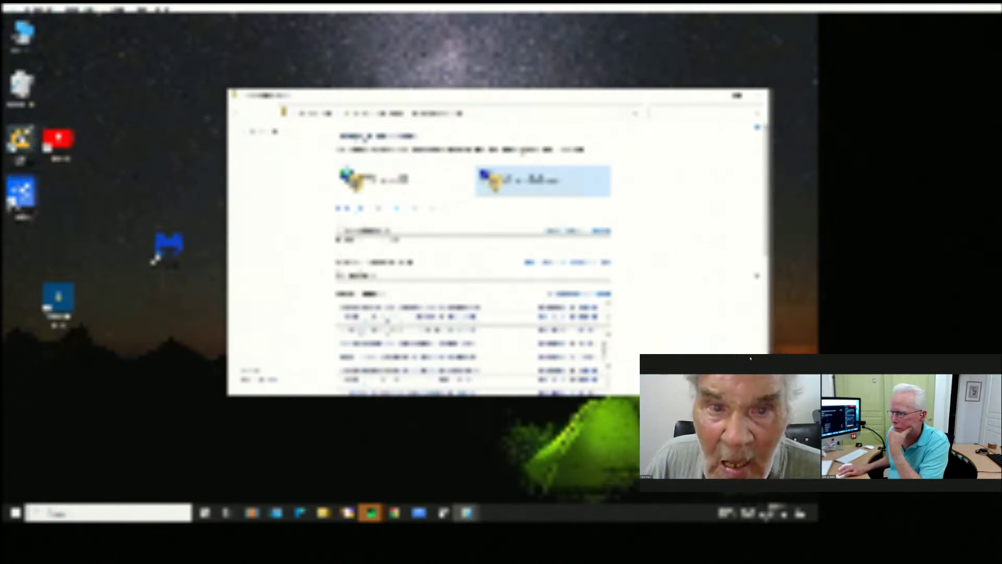
{"action": "scroll", "coordinate": [765, 292], "scroll_direction": "down", "scroll_amount": 1}
{"action": "scroll", "coordinate": [766, 295], "scroll_direction": "down", "scroll_amount": 8}
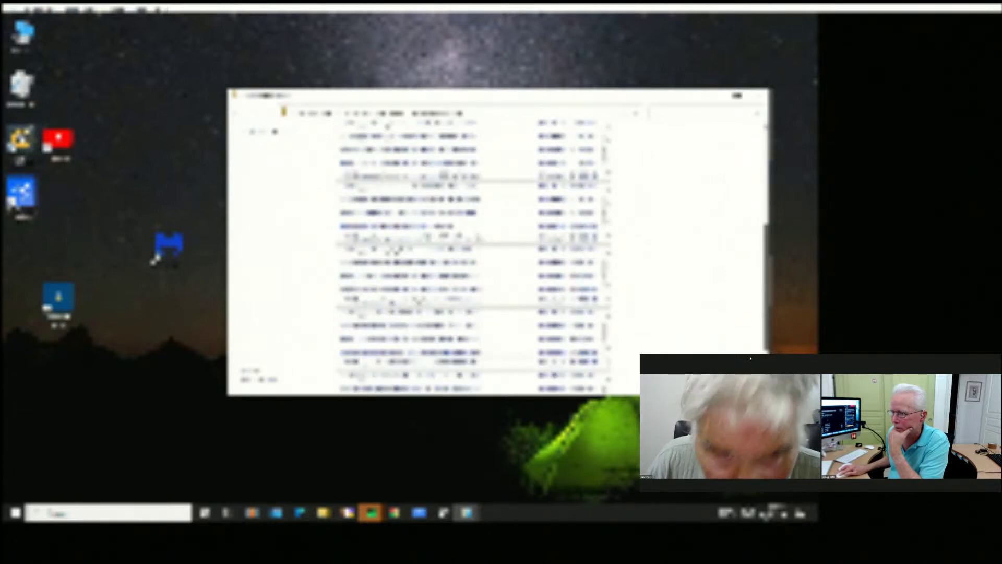
{"action": "scroll", "coordinate": [755, 178], "scroll_direction": "up", "scroll_amount": 10}
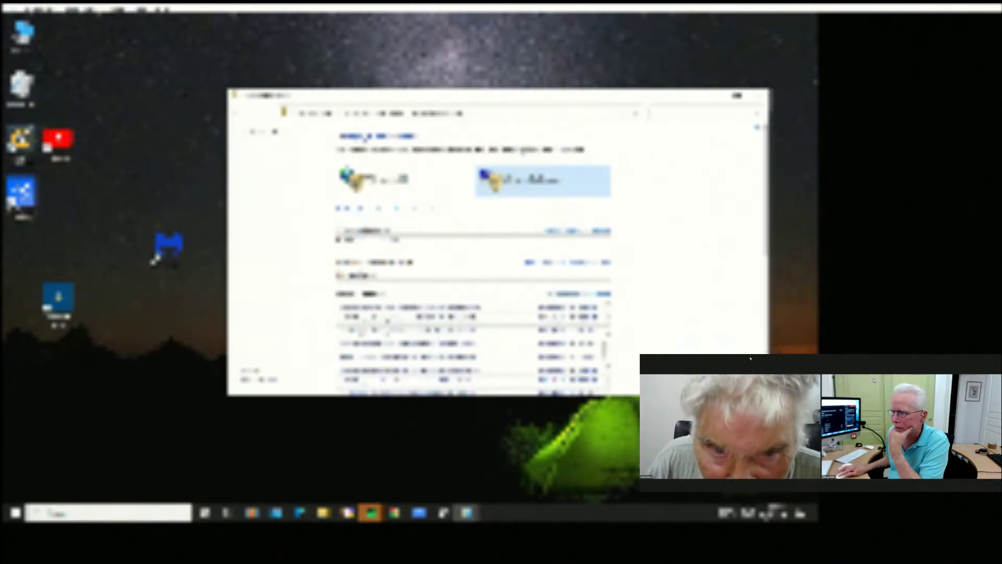
{"action": "left_click", "coordinate": [397, 177]}
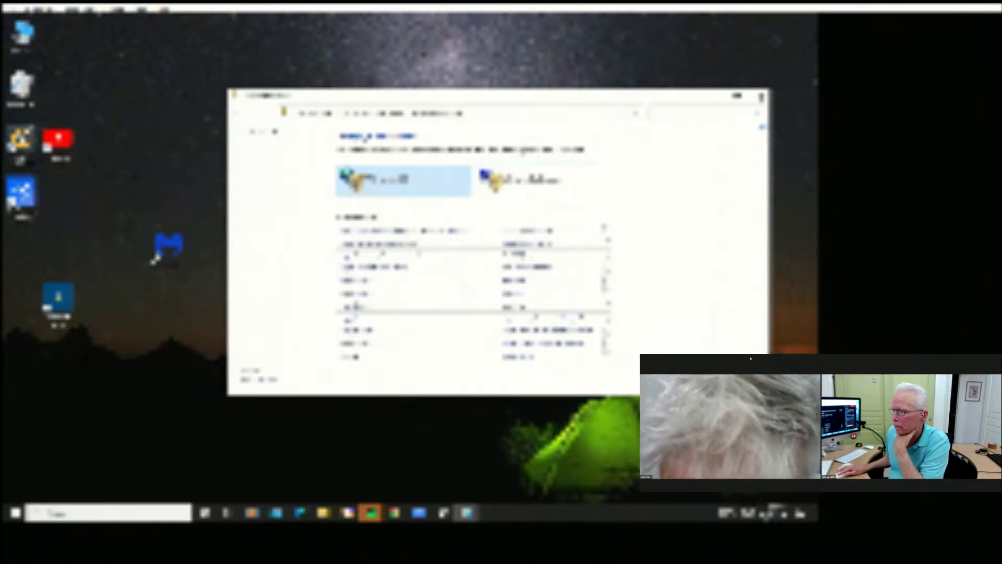
{"action": "left_click", "coordinate": [760, 96]}
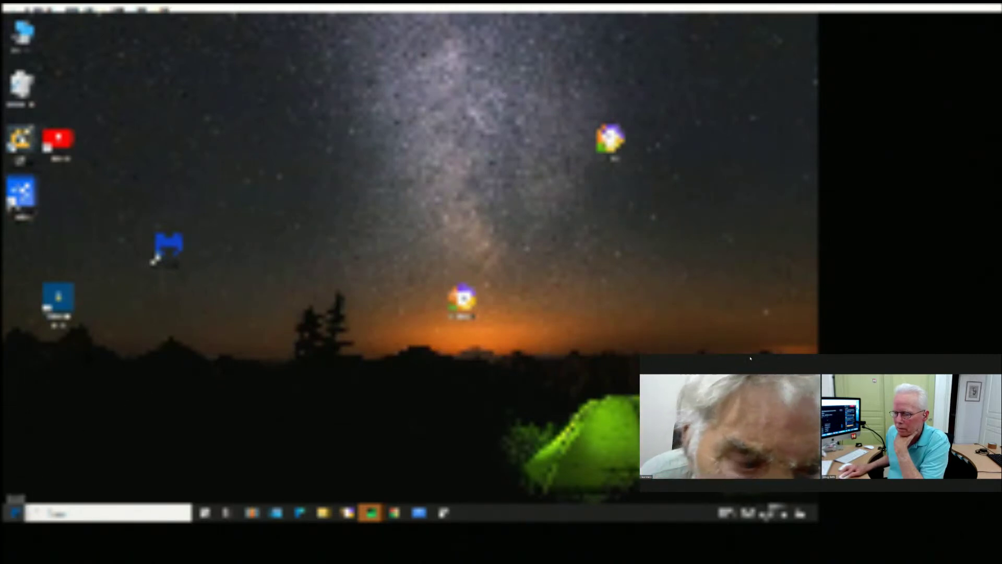
{"action": "left_click", "coordinate": [15, 512]}
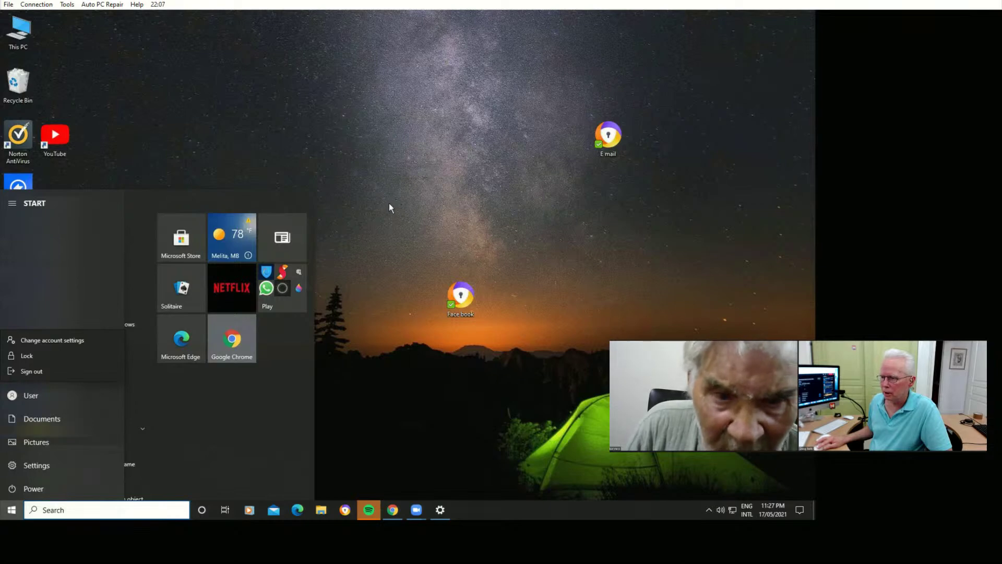
{"action": "left_click", "coordinate": [372, 228]}
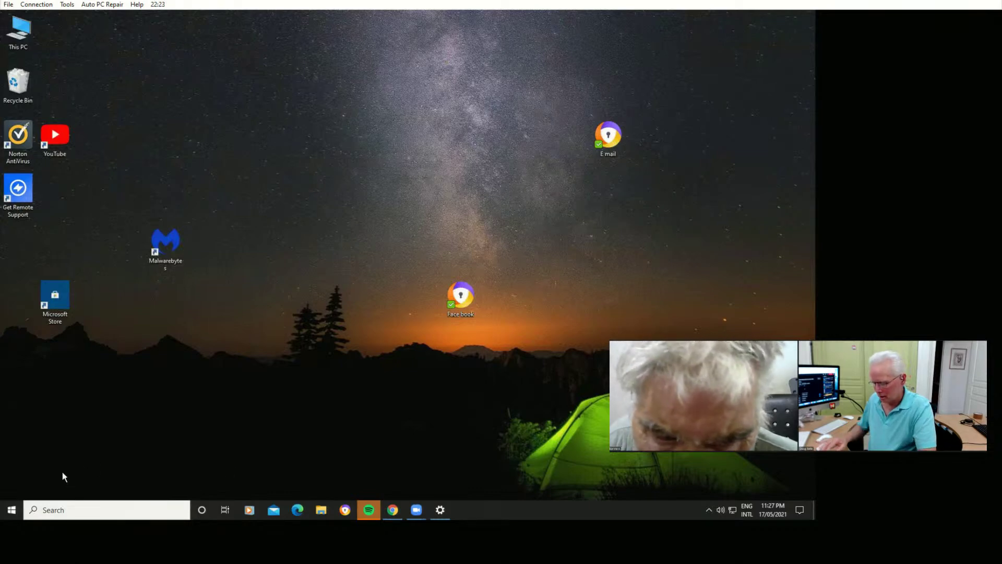
Search 'default bro', confirm Avast Secure Browser is the default browser, and close Default apps unchanged.
{"action": "key", "text": "super+s"}
{"action": "key", "text": "super"}
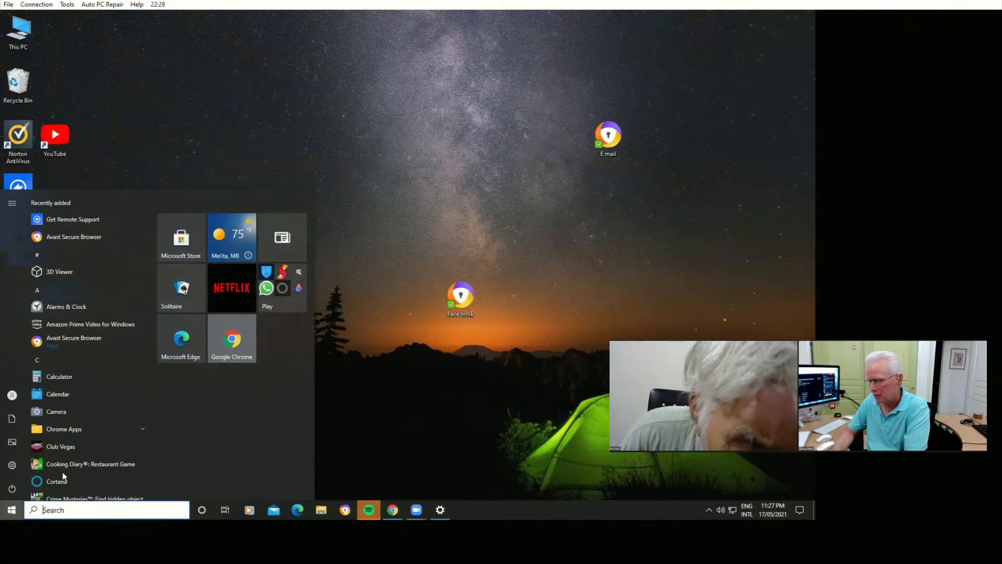
{"action": "type", "text": "default "}
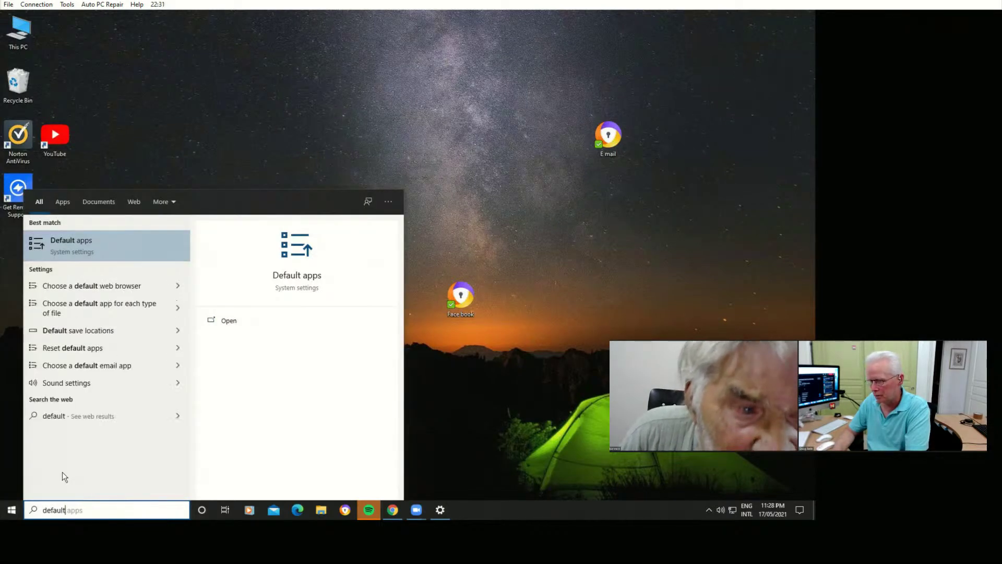
{"action": "type", "text": "bro"}
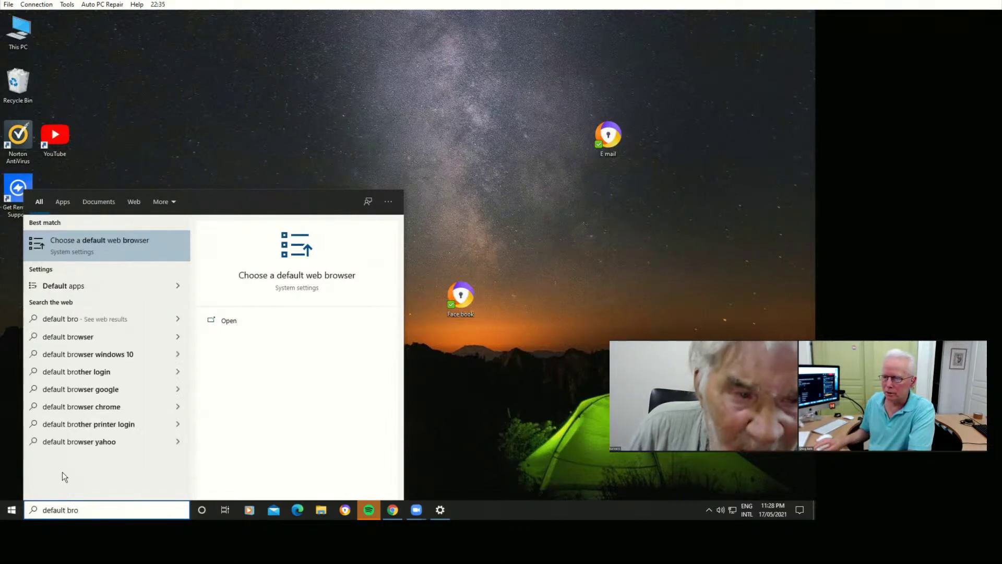
{"action": "left_click", "coordinate": [95, 242]}
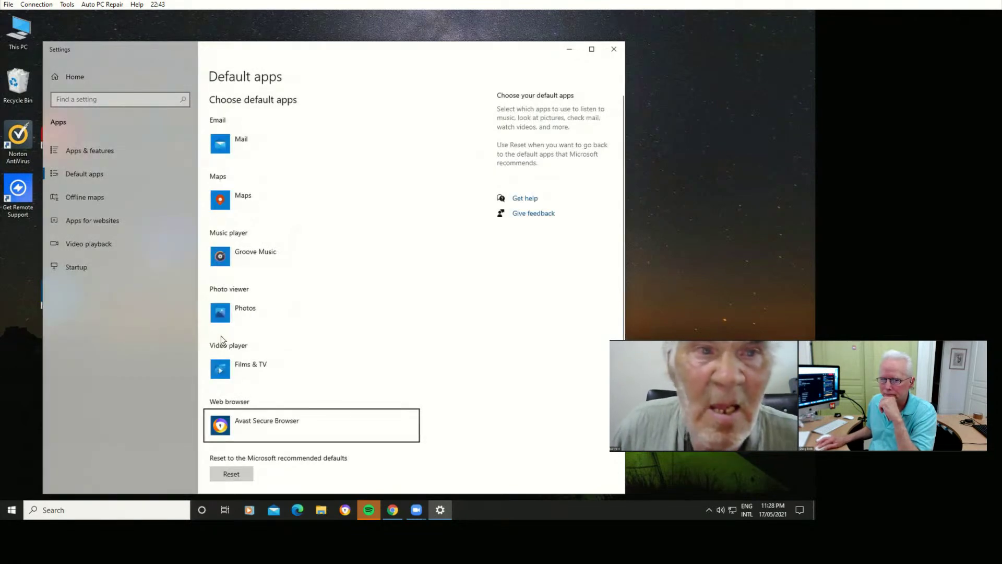
{"action": "left_click", "coordinate": [248, 425]}
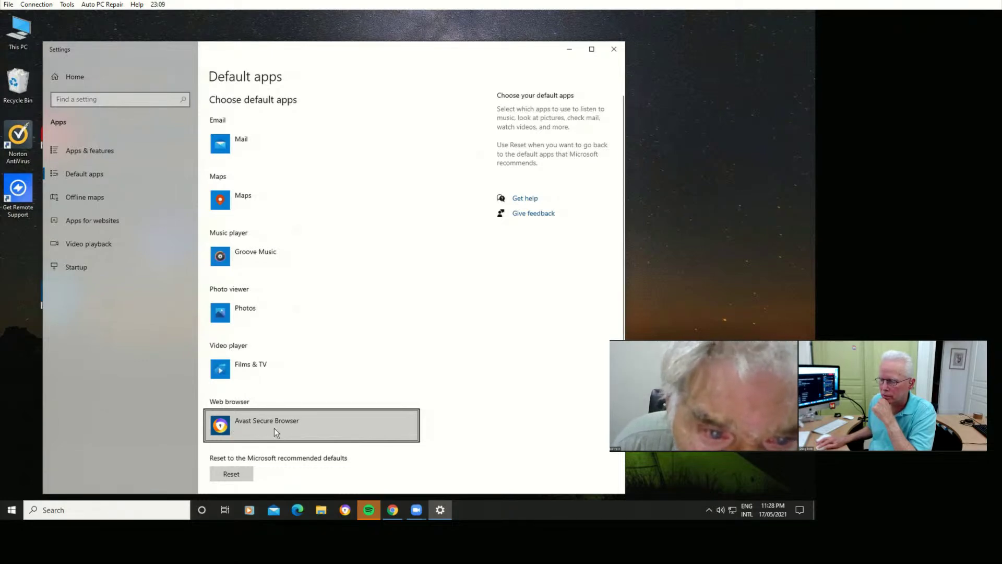
{"action": "left_click", "coordinate": [750, 247]}
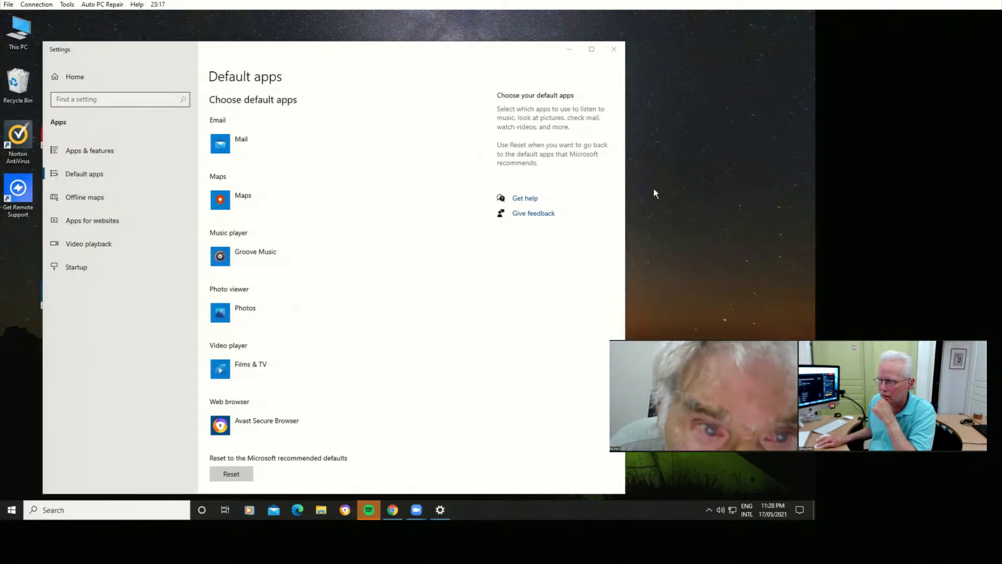
{"action": "left_click", "coordinate": [613, 50]}
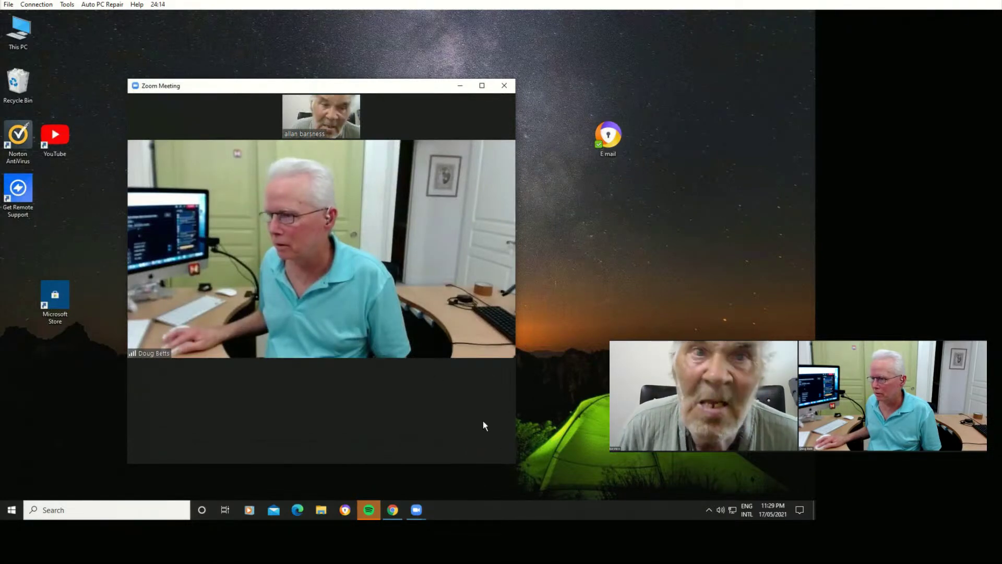
Leave the Zoom meeting with Alt+Q and confirm Leave Meeting.
{"action": "mouse_move", "coordinate": [496, 464]}
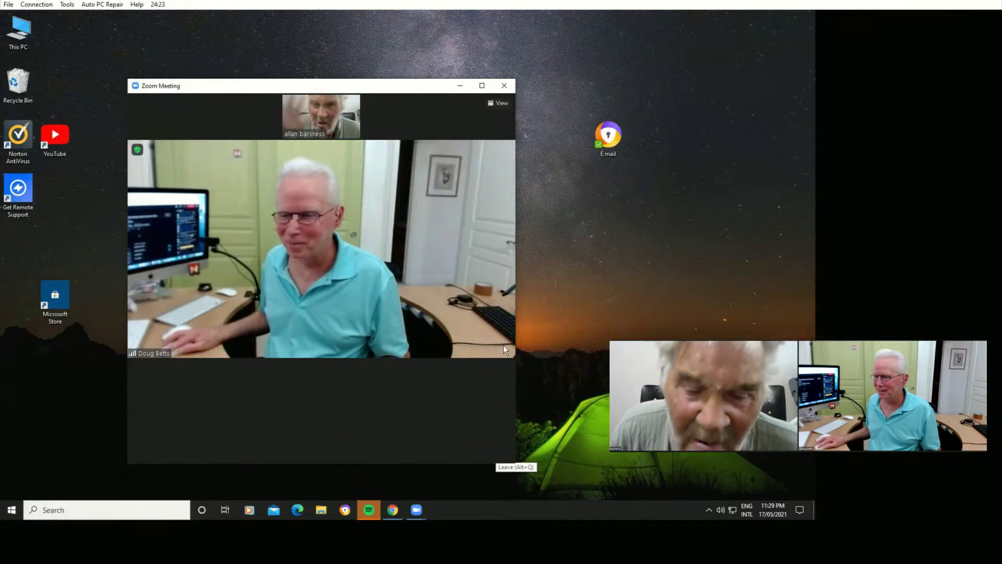
{"action": "key", "text": "alt+q"}
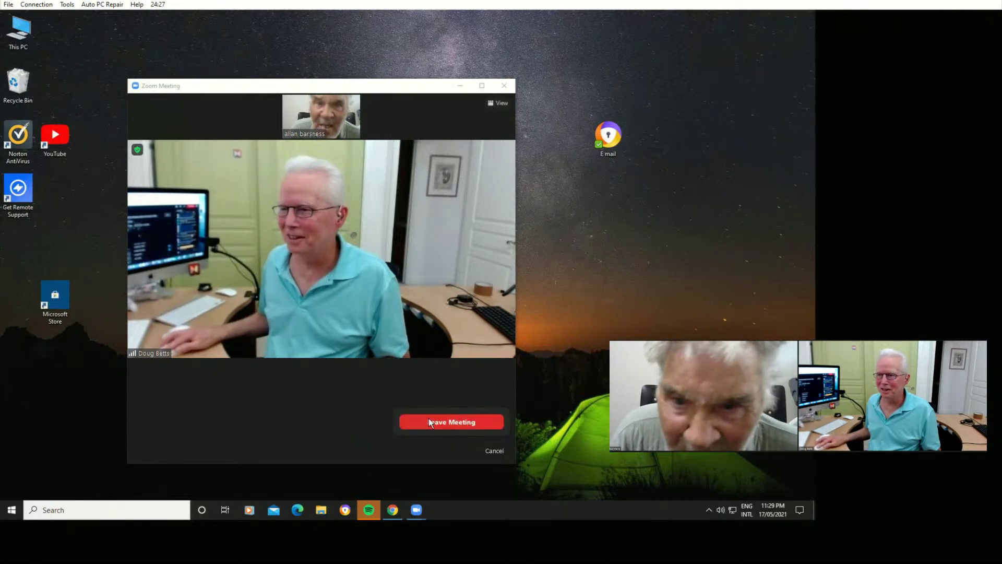
{"action": "left_click", "coordinate": [454, 421]}
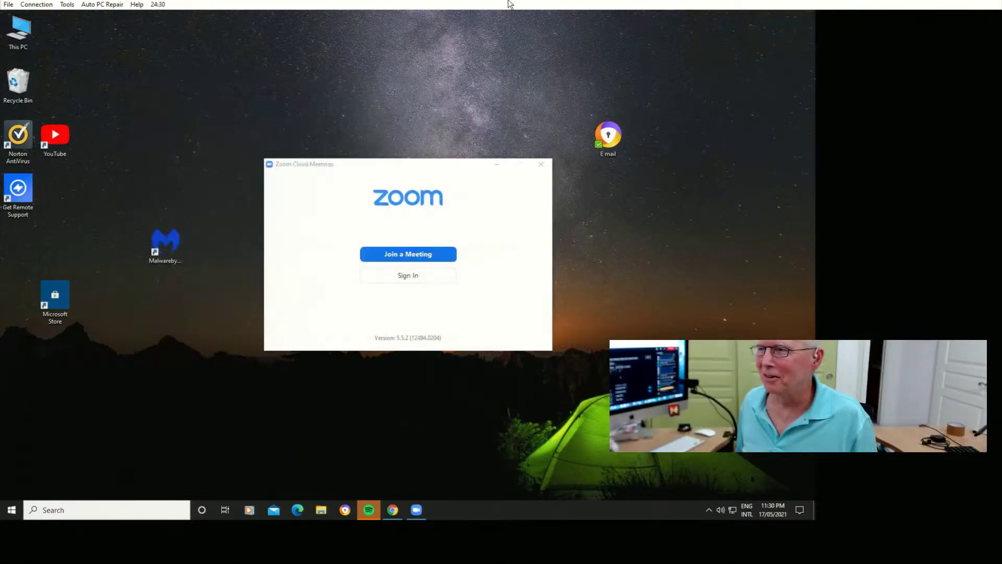
{"action": "mouse_move", "coordinate": [506, 4]}
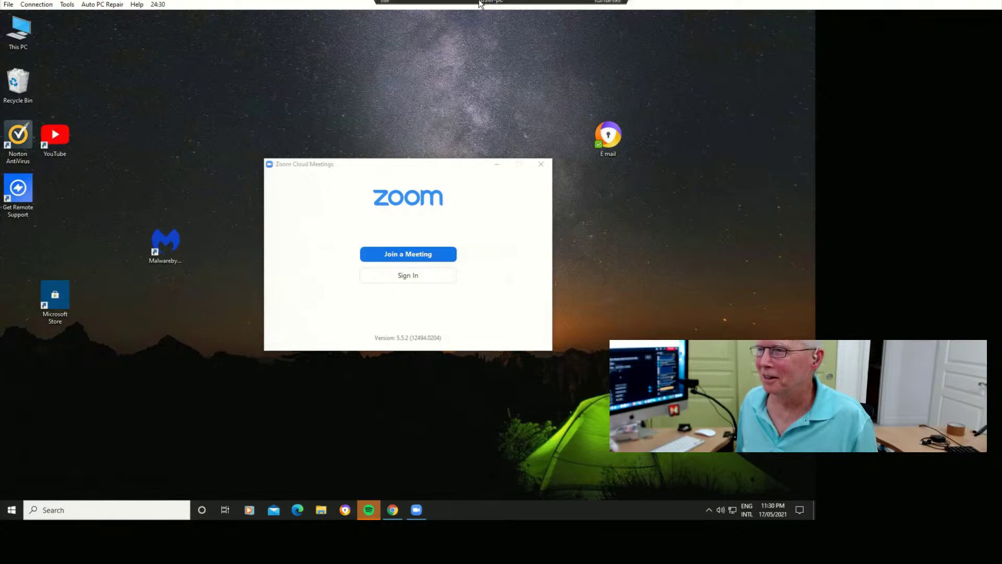
Close the remote view of user-pc, then reopen its session window from the tray Rescue icon.
{"action": "left_click", "coordinate": [617, 4]}
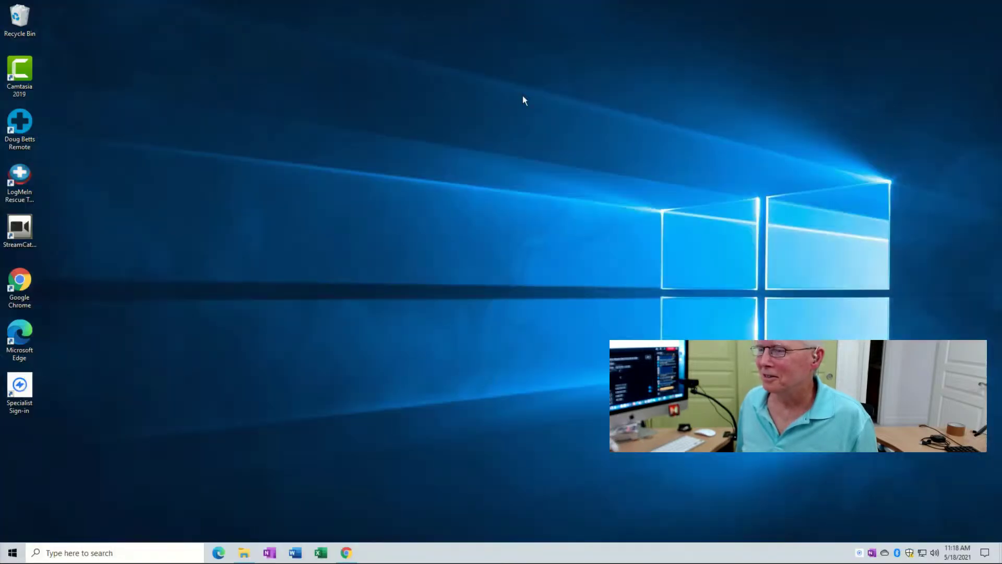
{"action": "left_click", "coordinate": [860, 556]}
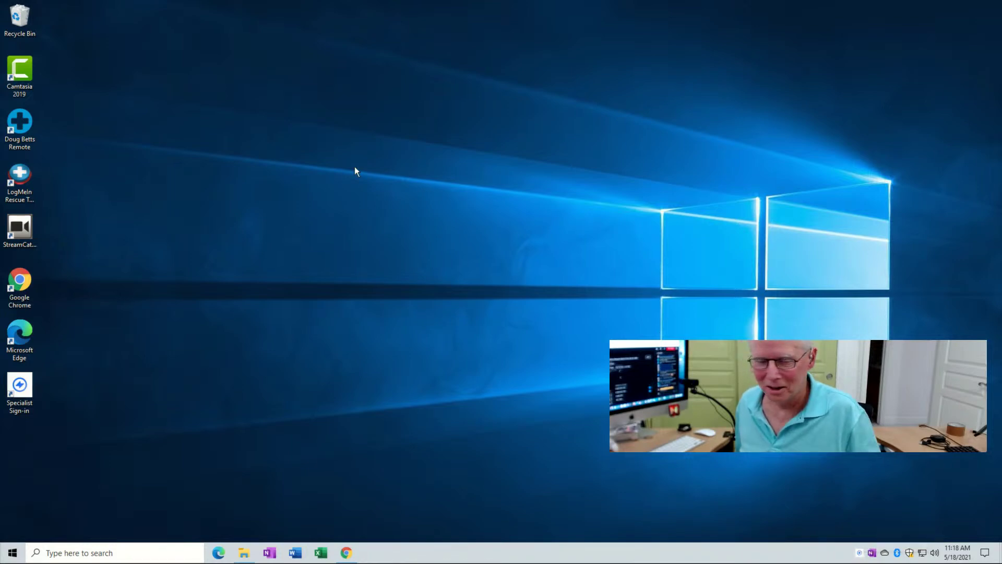